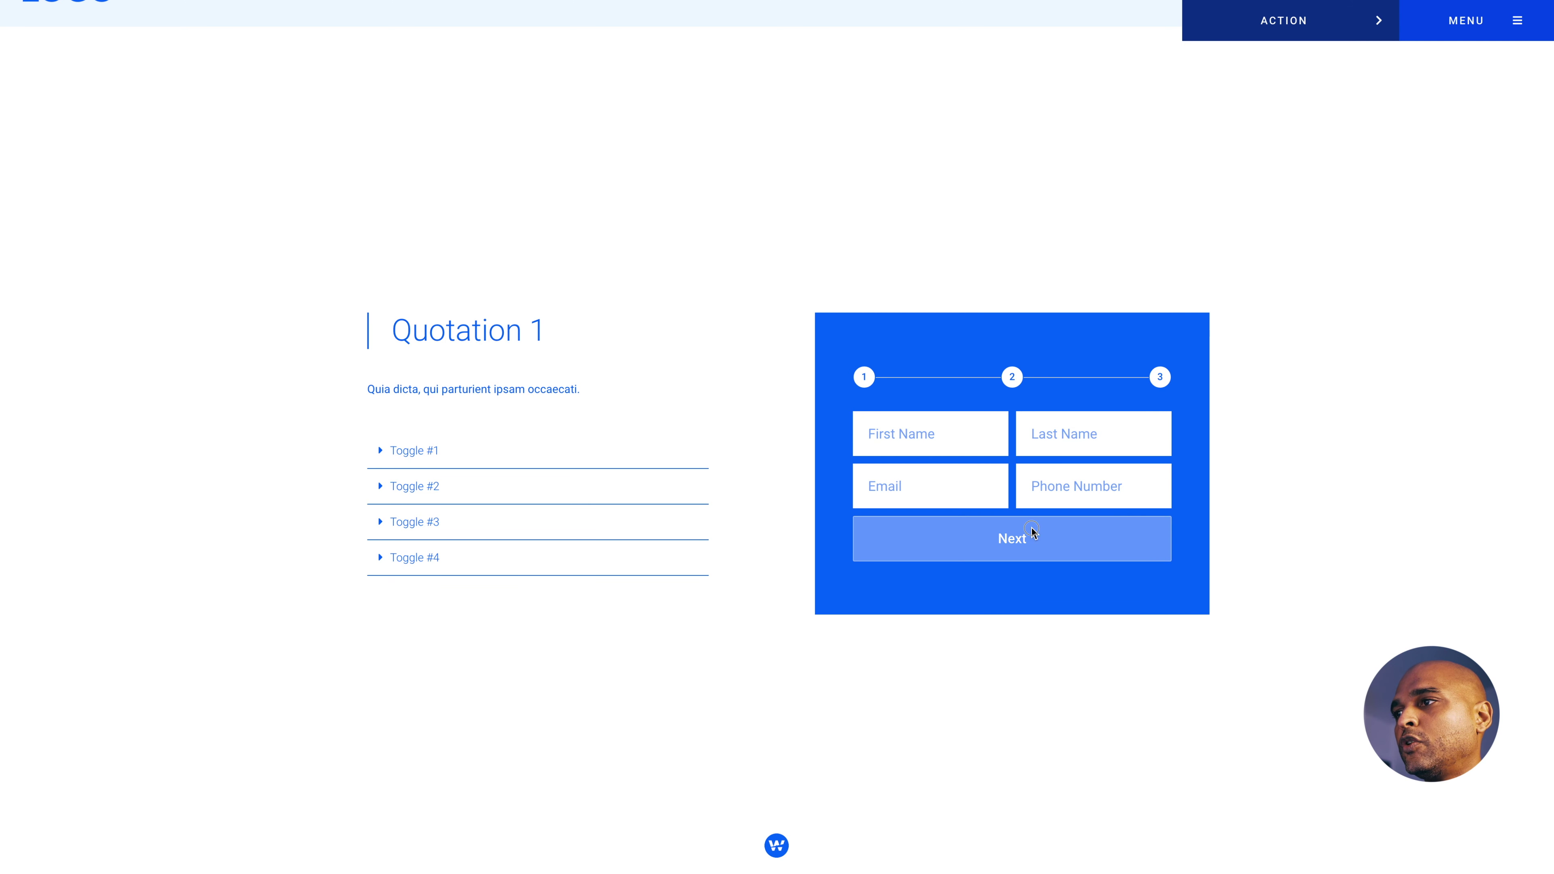
{"action": "left_click", "coordinate": [1022, 530]}
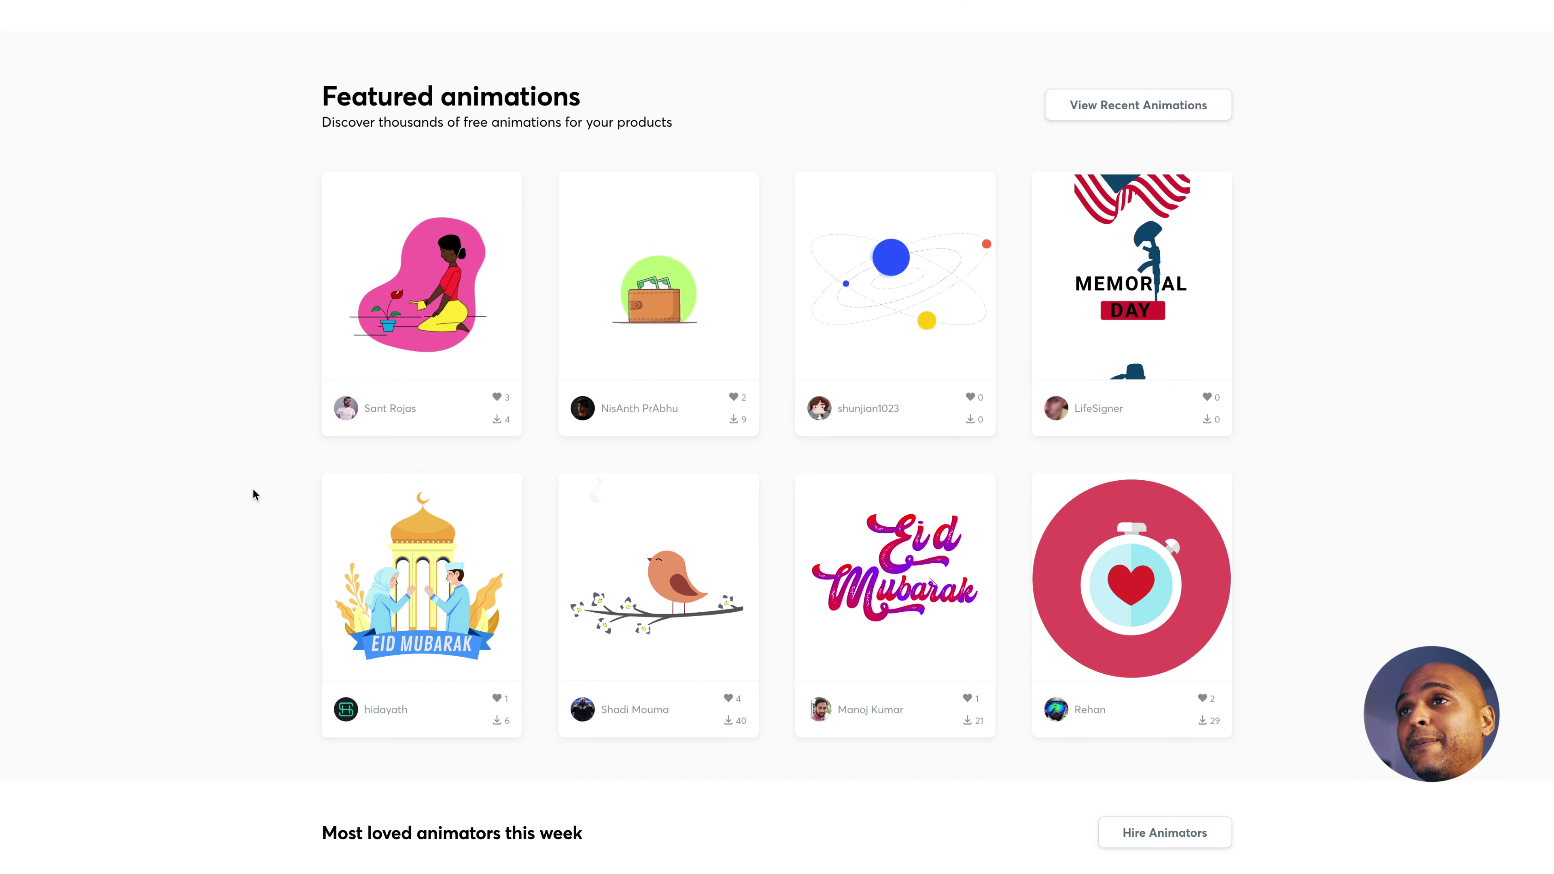
{"action": "scroll", "coordinate": [253, 495], "scroll_direction": "up", "scroll_amount": 10}
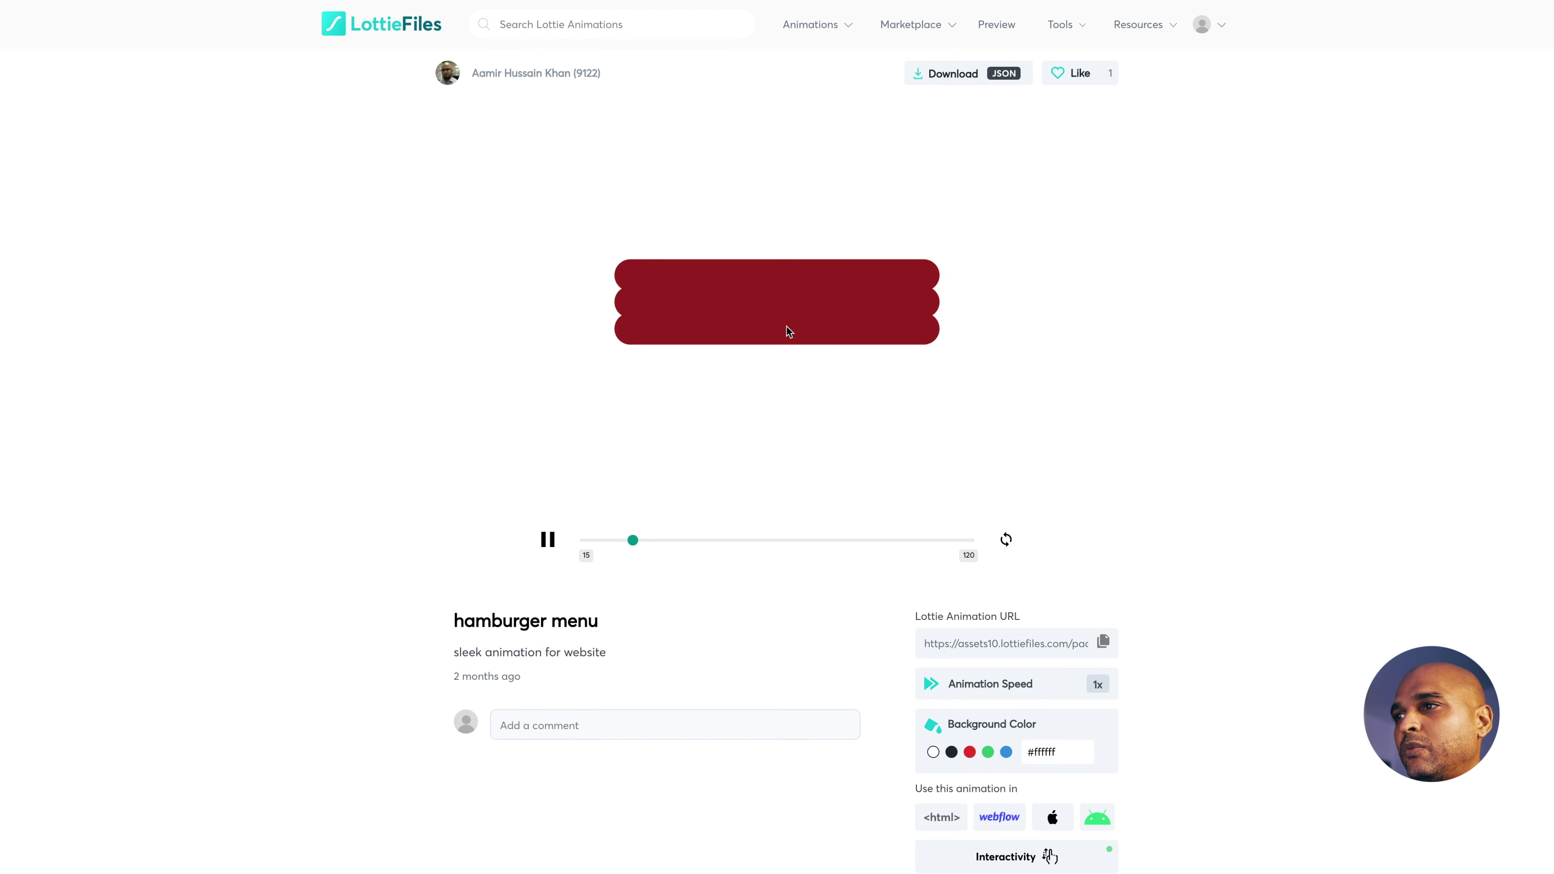
Look through the hamburger menu animation's details on LottieFiles and open it in the Lottie Editor
{"action": "scroll", "coordinate": [798, 414], "scroll_direction": "down", "scroll_amount": 3}
{"action": "scroll", "coordinate": [797, 414], "scroll_direction": "down", "scroll_amount": 3}
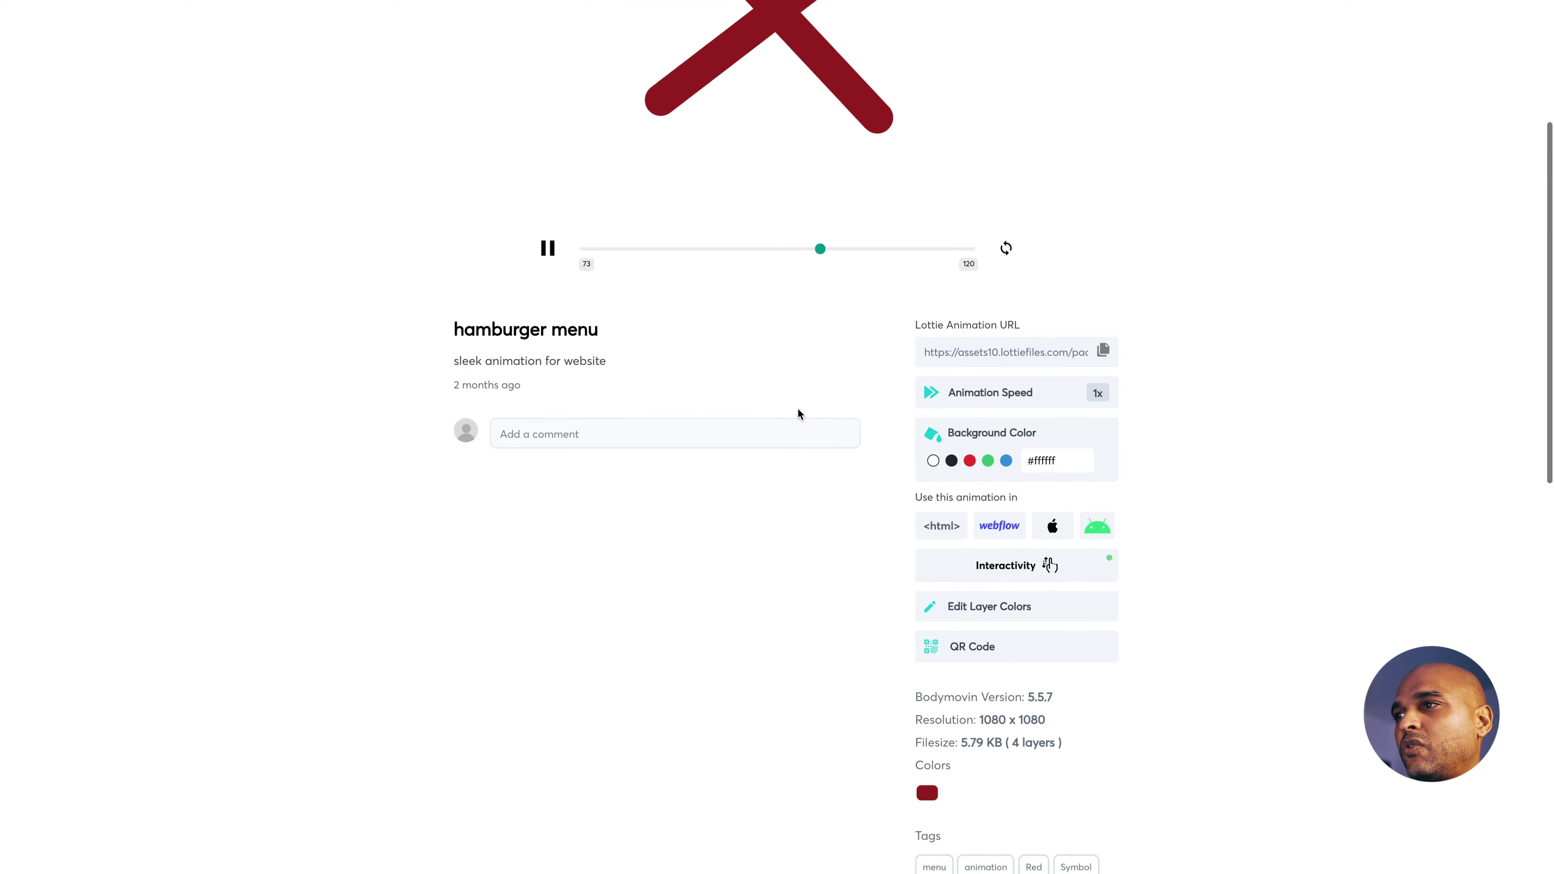
{"action": "left_click", "coordinate": [979, 528]}
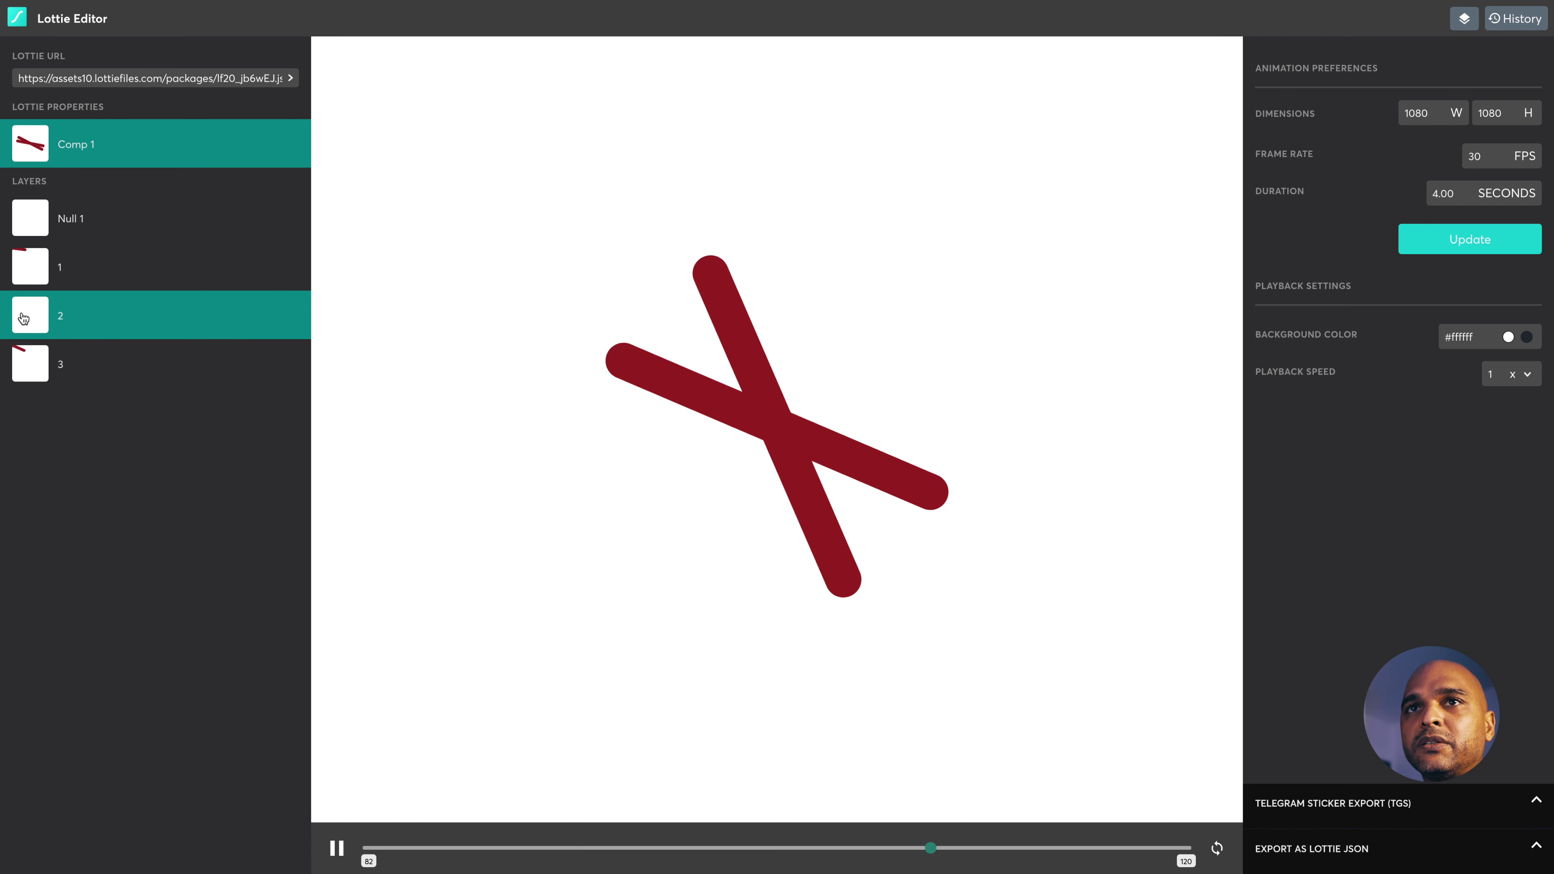
Recolour layers 1, 2 and 3 of the hamburger animation to #0064FB and check the colour on layers 3 and 1
{"action": "left_click", "coordinate": [23, 262]}
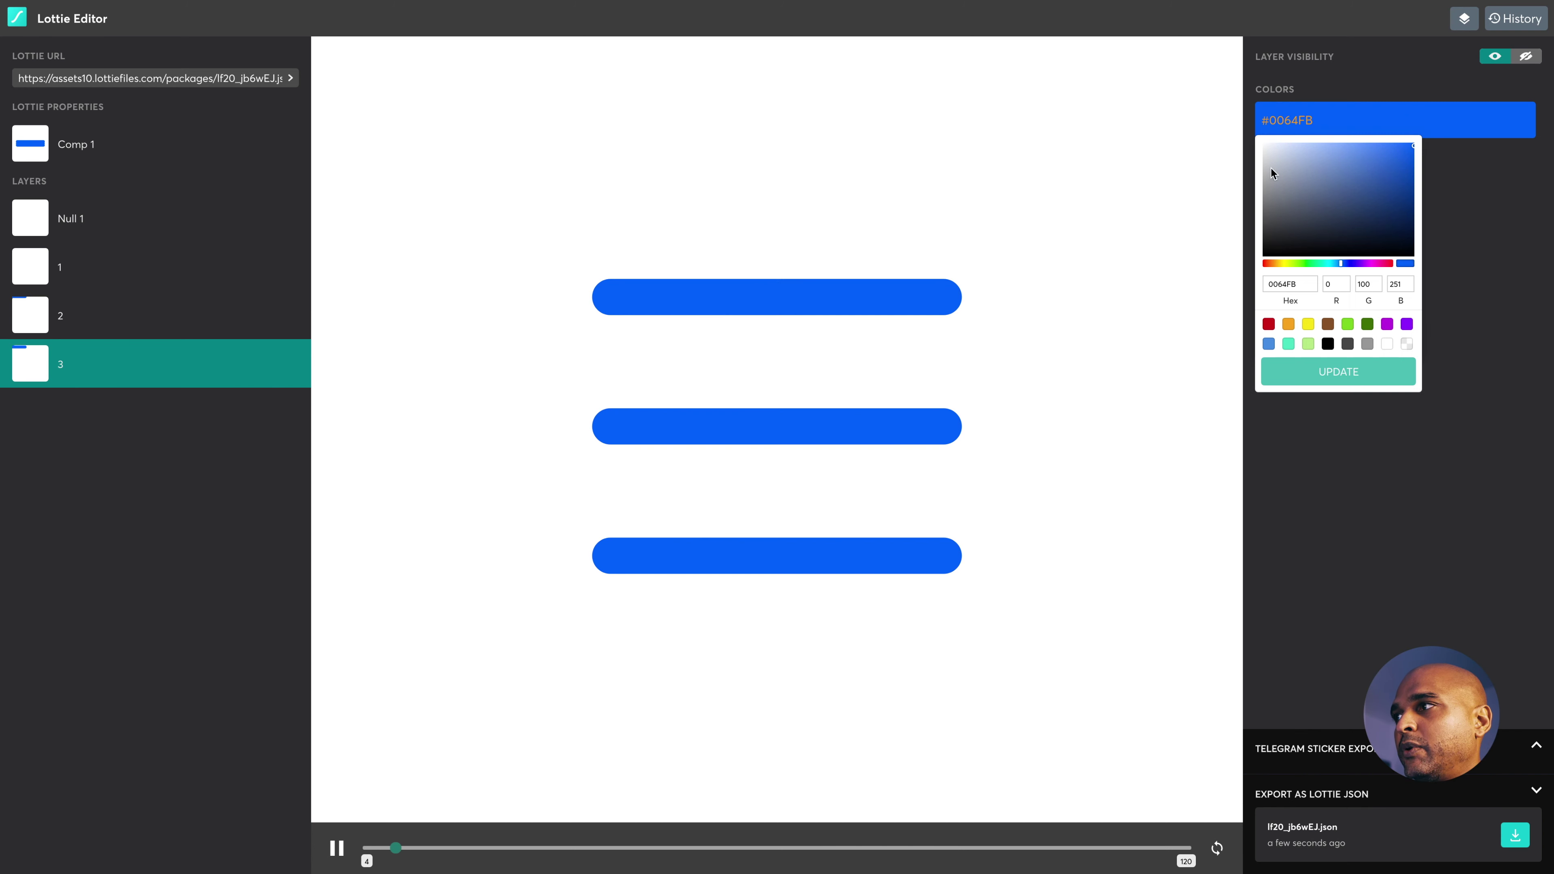
{"action": "left_click", "coordinate": [1283, 126]}
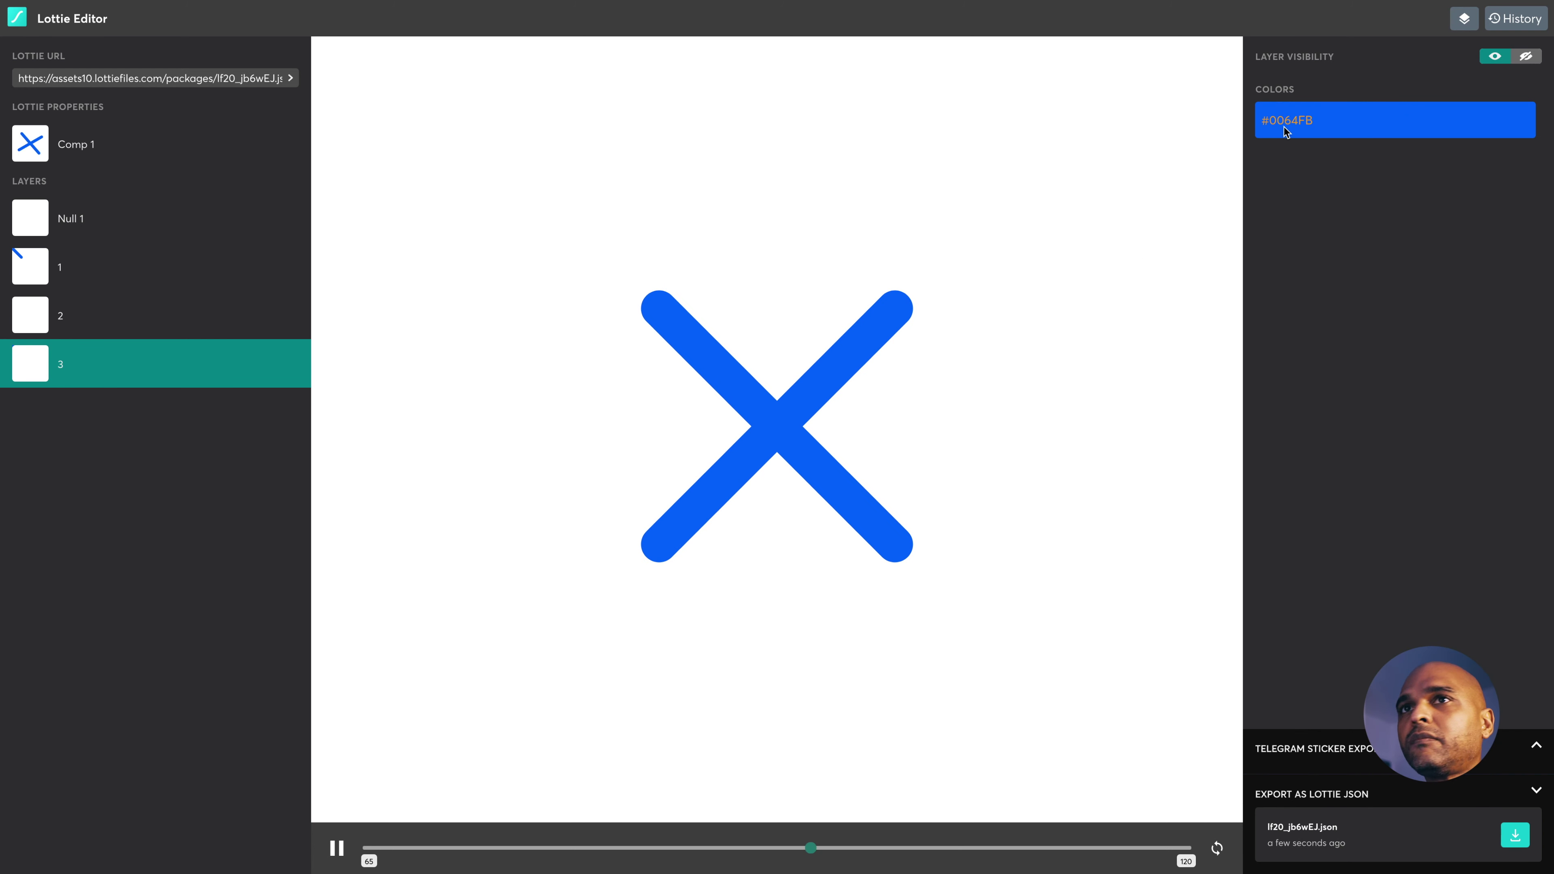
{"action": "left_click", "coordinate": [32, 265]}
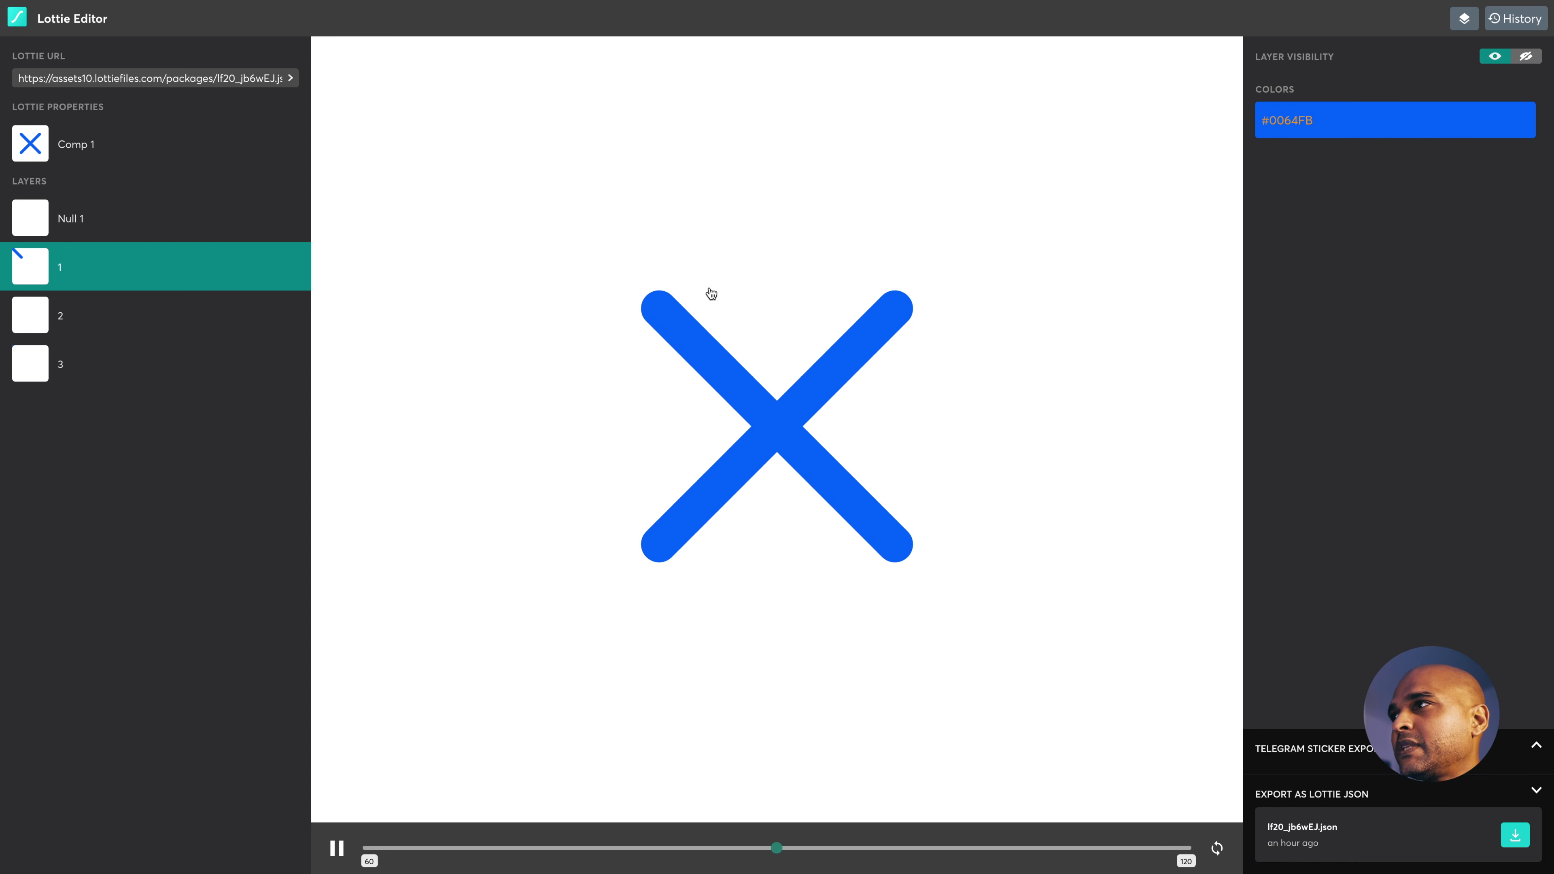
{"action": "left_click", "coordinate": [1278, 124]}
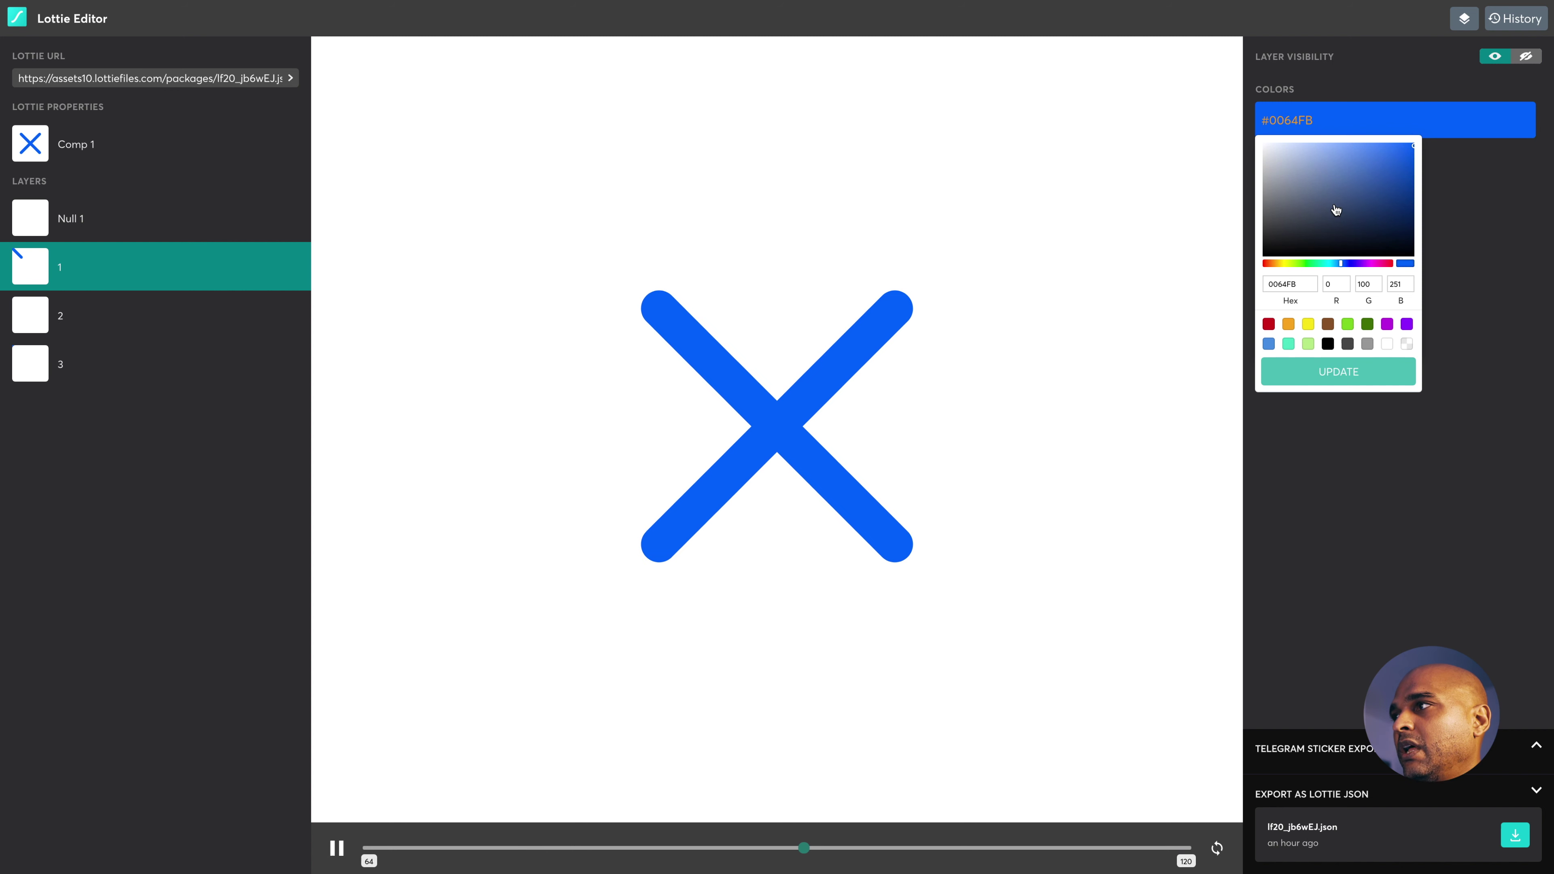
{"action": "left_click_drag", "start_coordinate": [1335, 206], "coordinate": [1325, 192]}
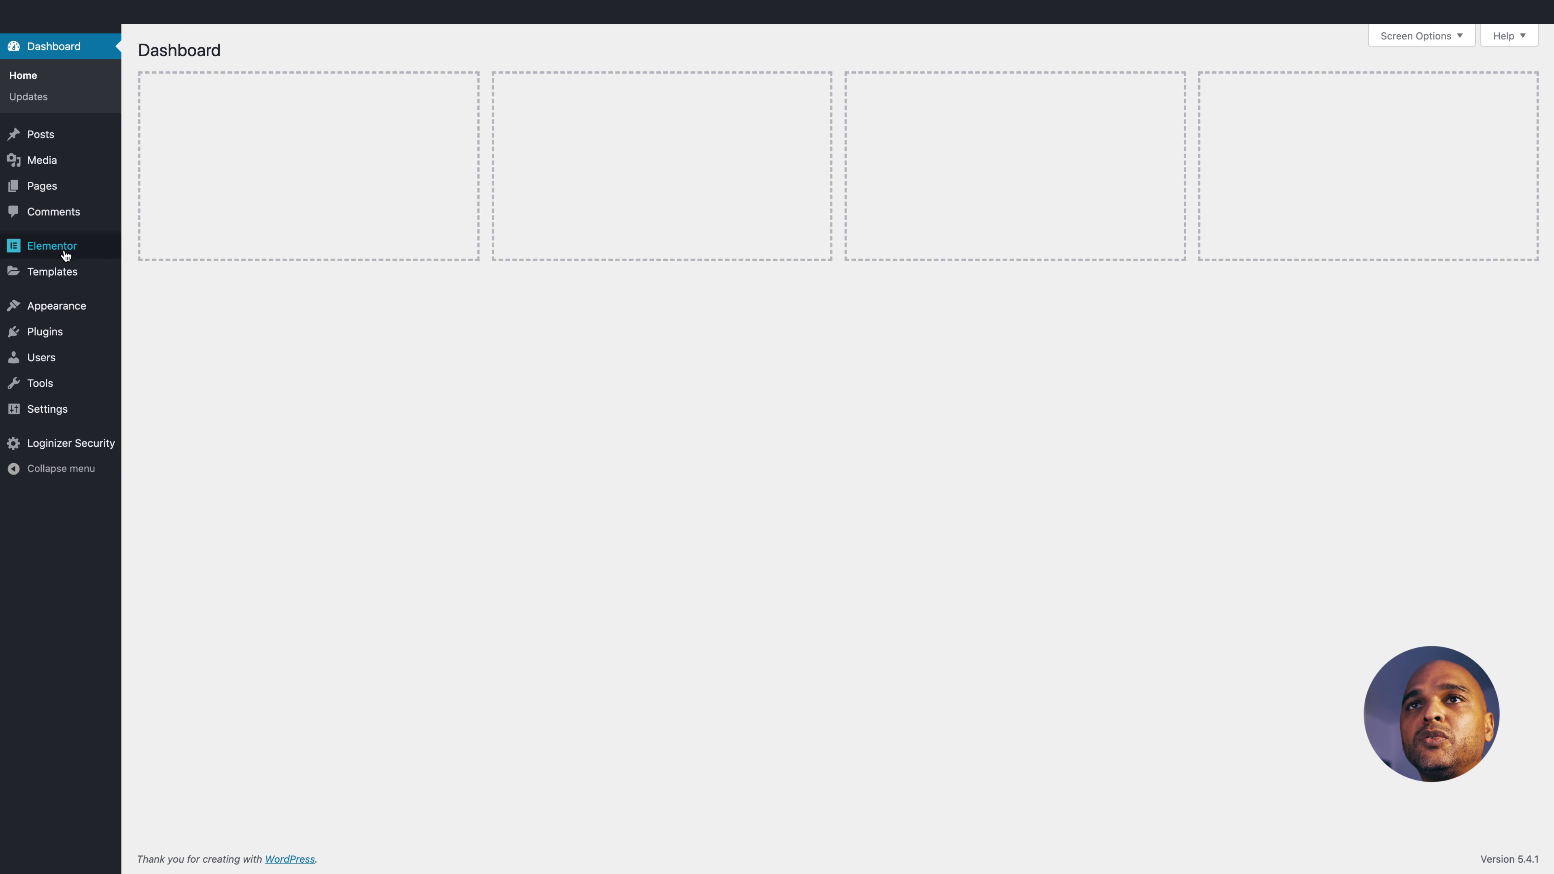
Switch to the WordPress dashboard, enable Beta Tester in Elementor's version control settings and save the changes
{"action": "mouse_move", "coordinate": [62, 253]}
{"action": "left_click", "coordinate": [145, 338]}
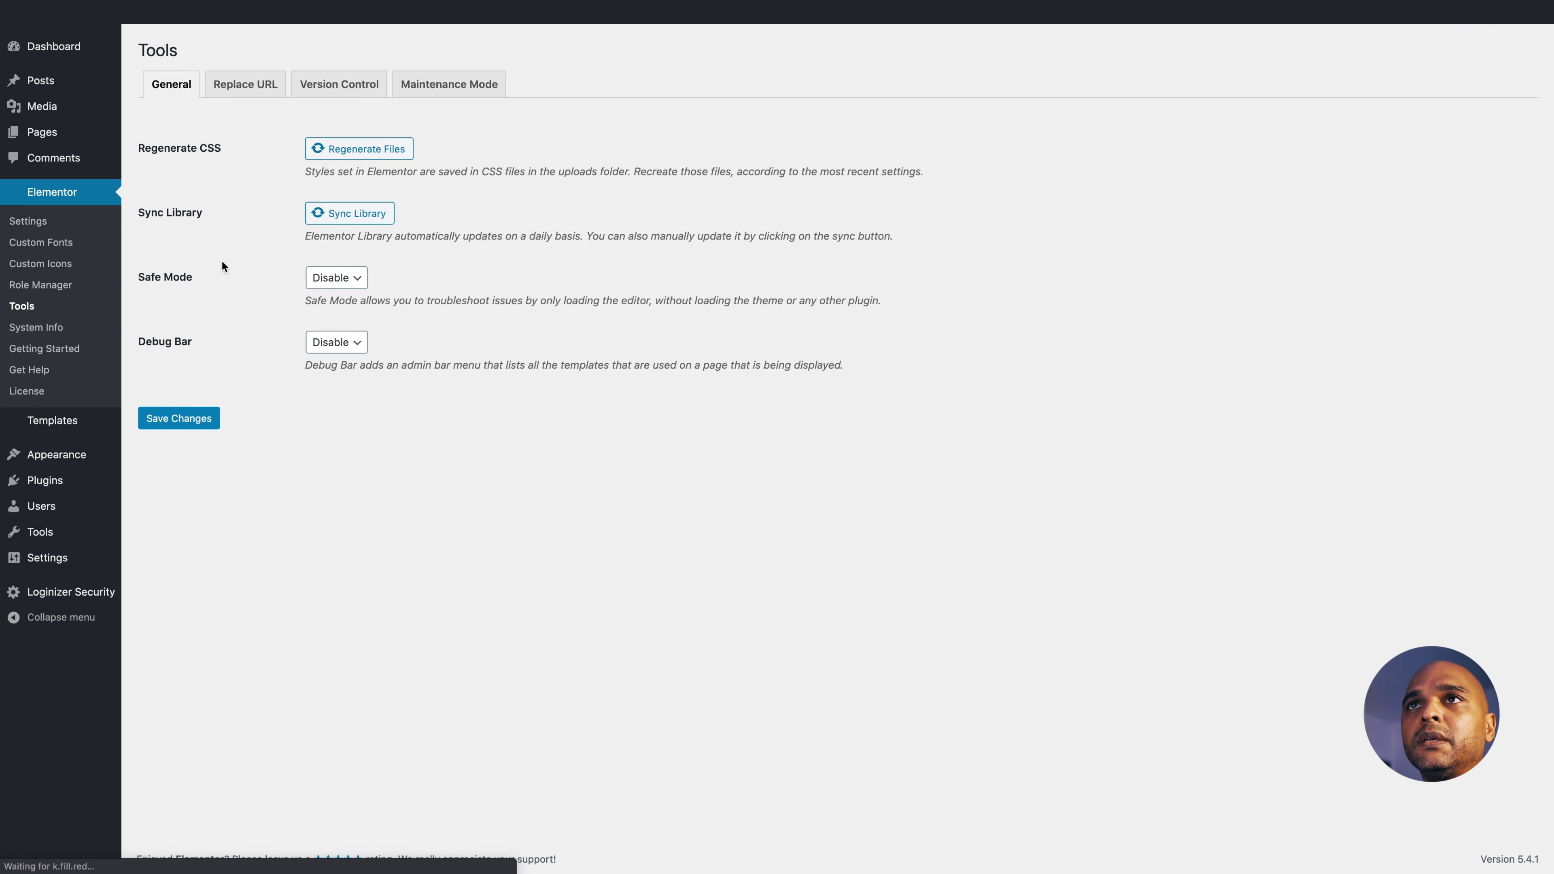
{"action": "left_click", "coordinate": [330, 86]}
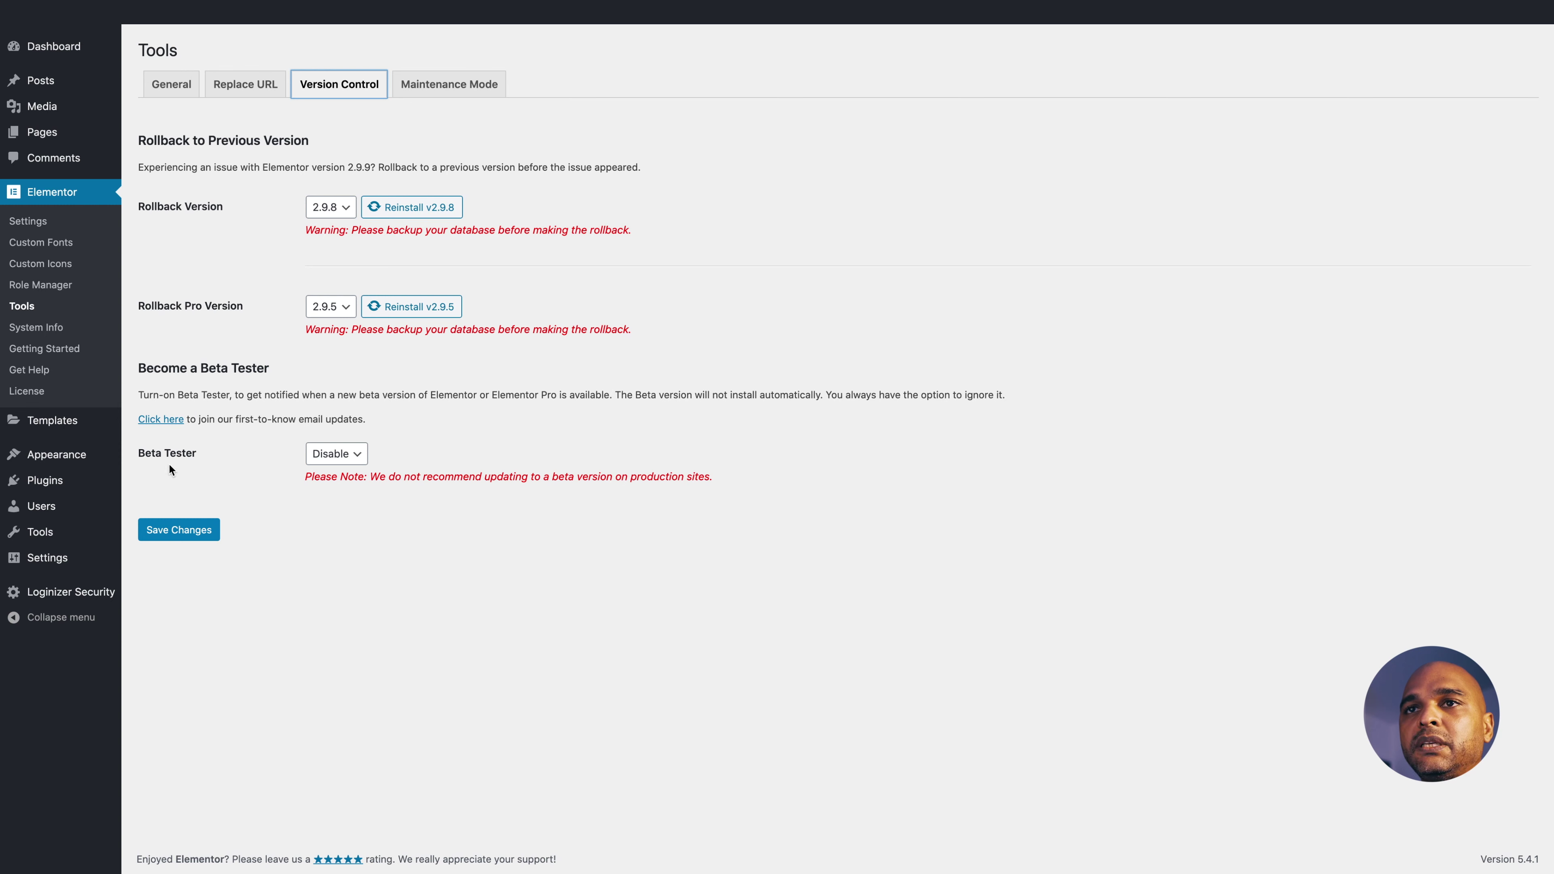
{"action": "left_click", "coordinate": [339, 452]}
{"action": "left_click", "coordinate": [328, 468]}
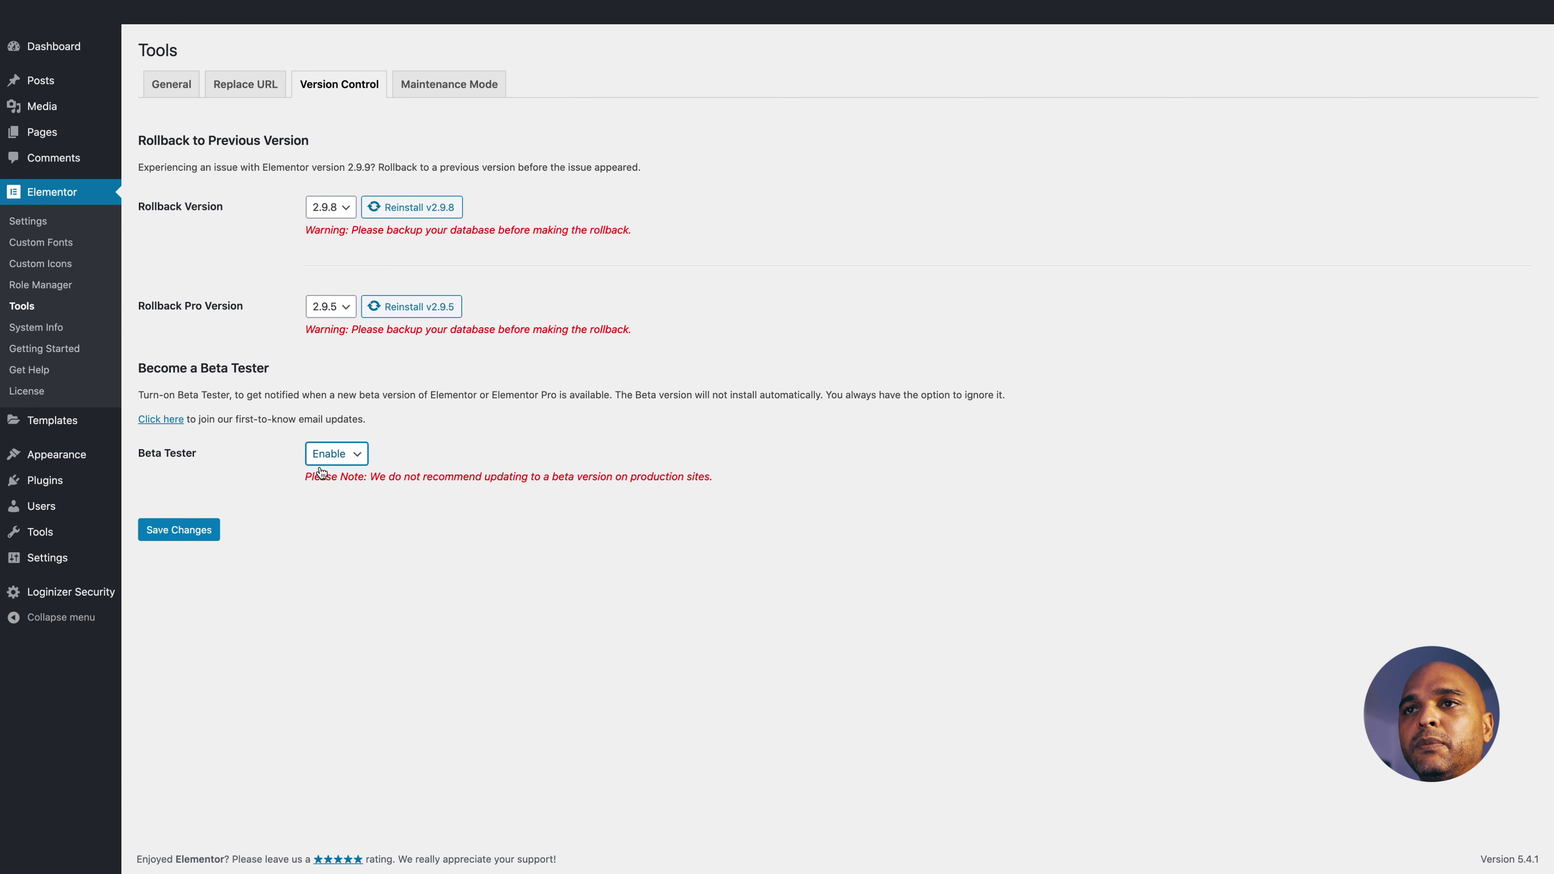
{"action": "left_click", "coordinate": [180, 531]}
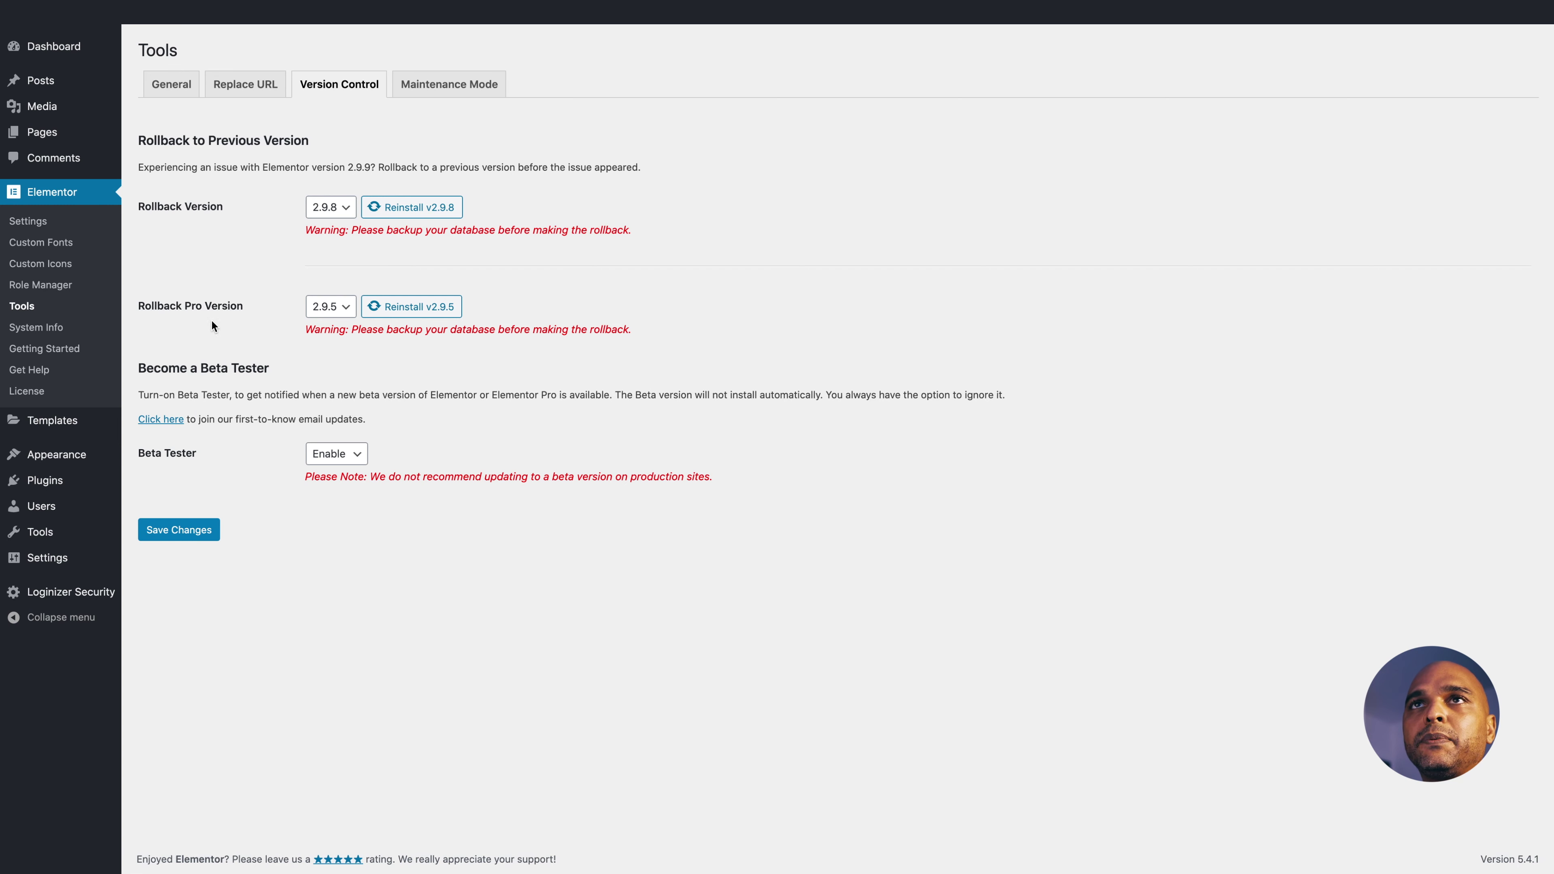
Check WordPress again for updates and update the Elementor Pro plugin to version 2.10.0-beta1
{"action": "mouse_move", "coordinate": [101, 46]}
{"action": "left_click", "coordinate": [143, 72]}
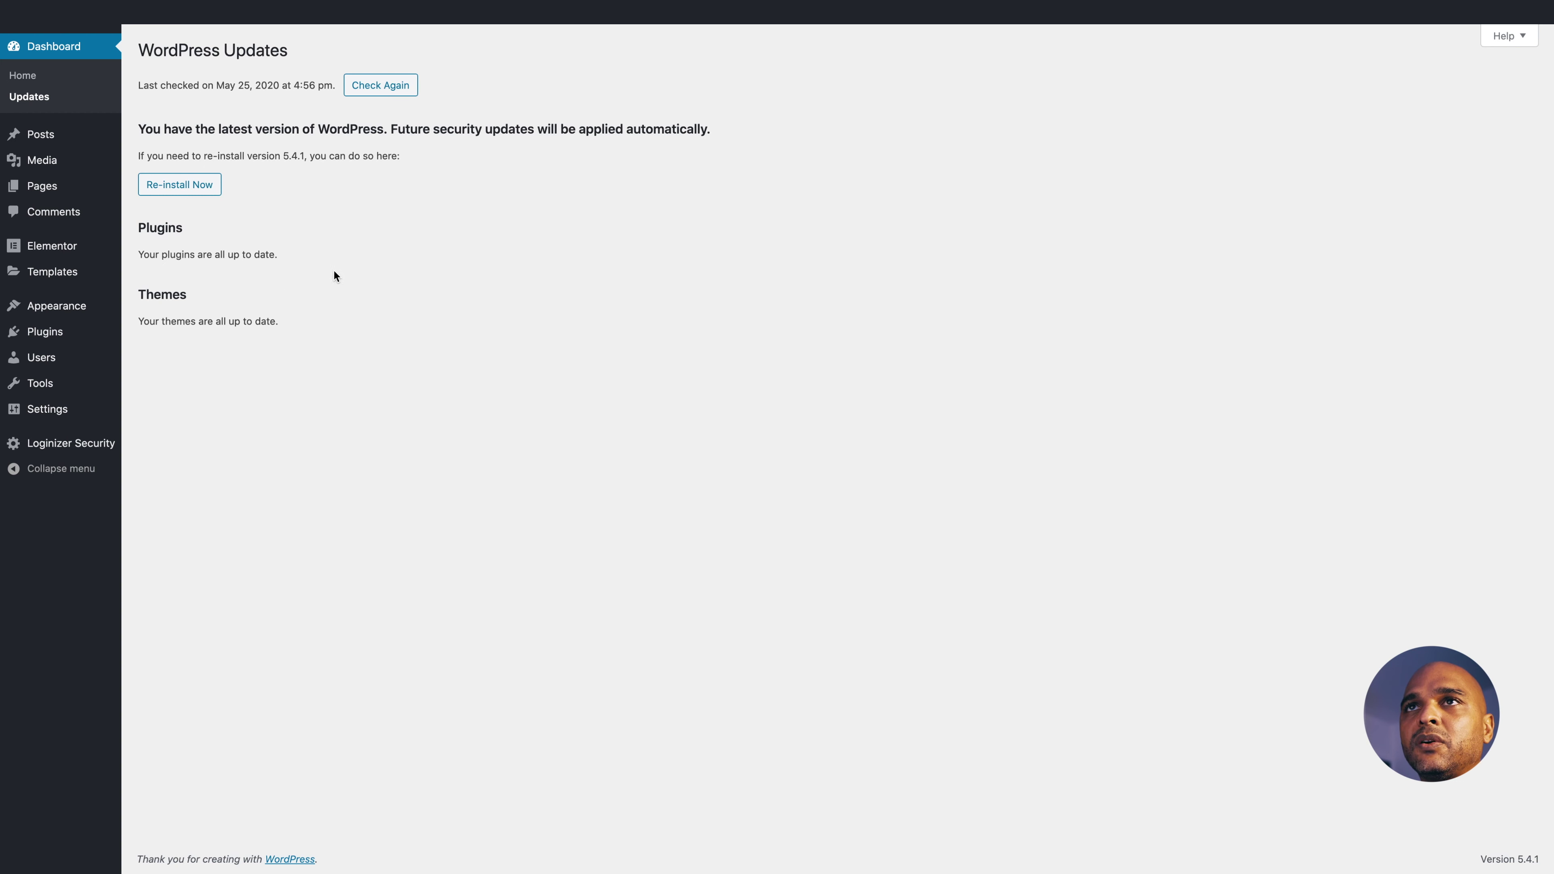
{"action": "left_click", "coordinate": [370, 91]}
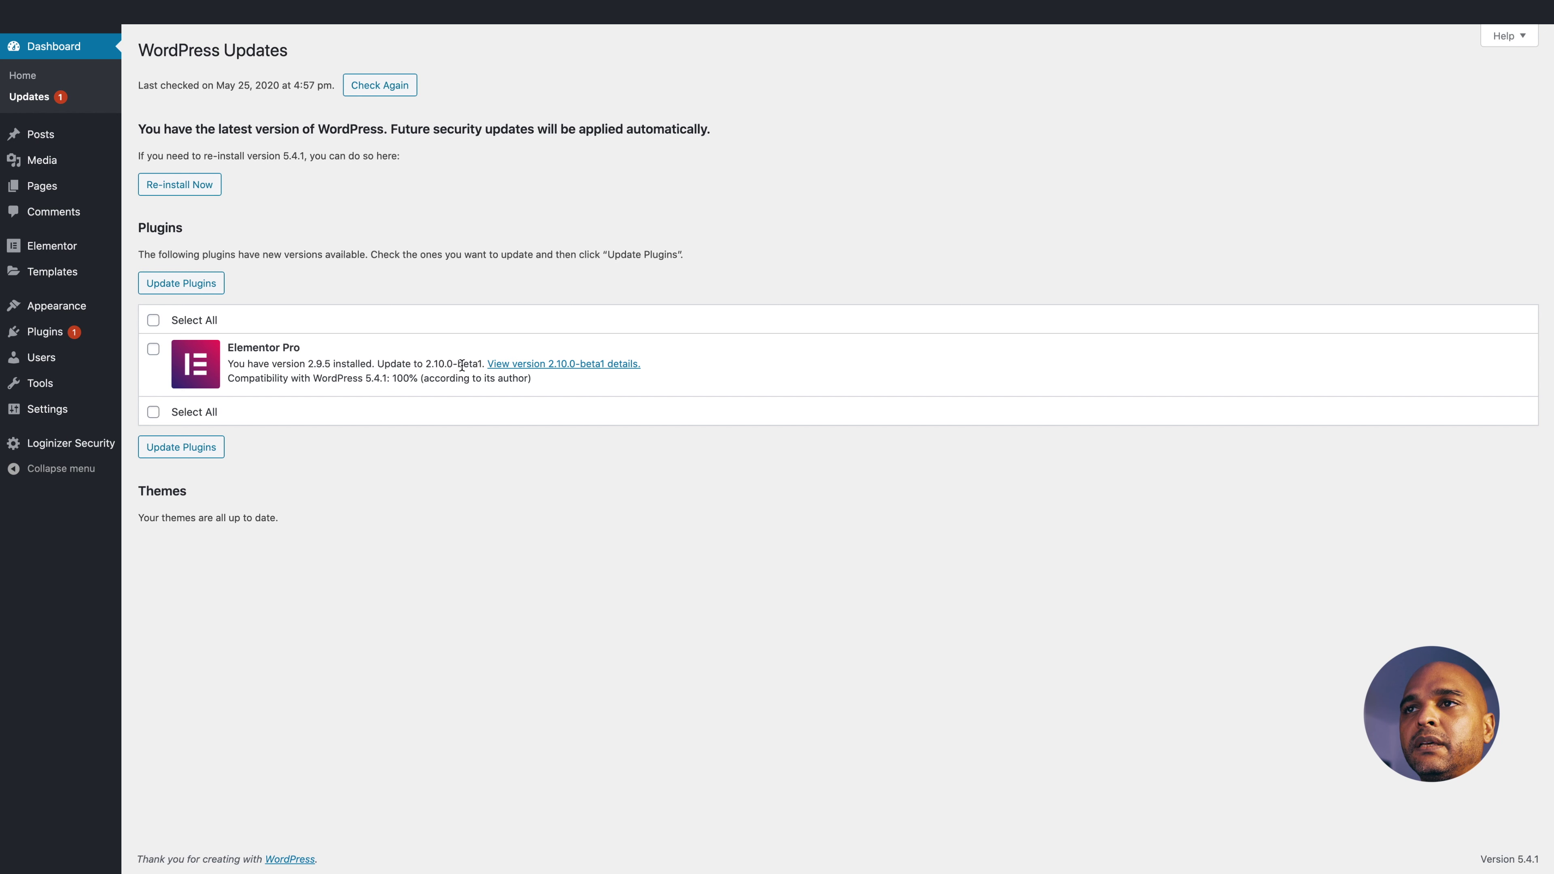
{"action": "left_click", "coordinate": [152, 349]}
{"action": "left_click", "coordinate": [166, 291]}
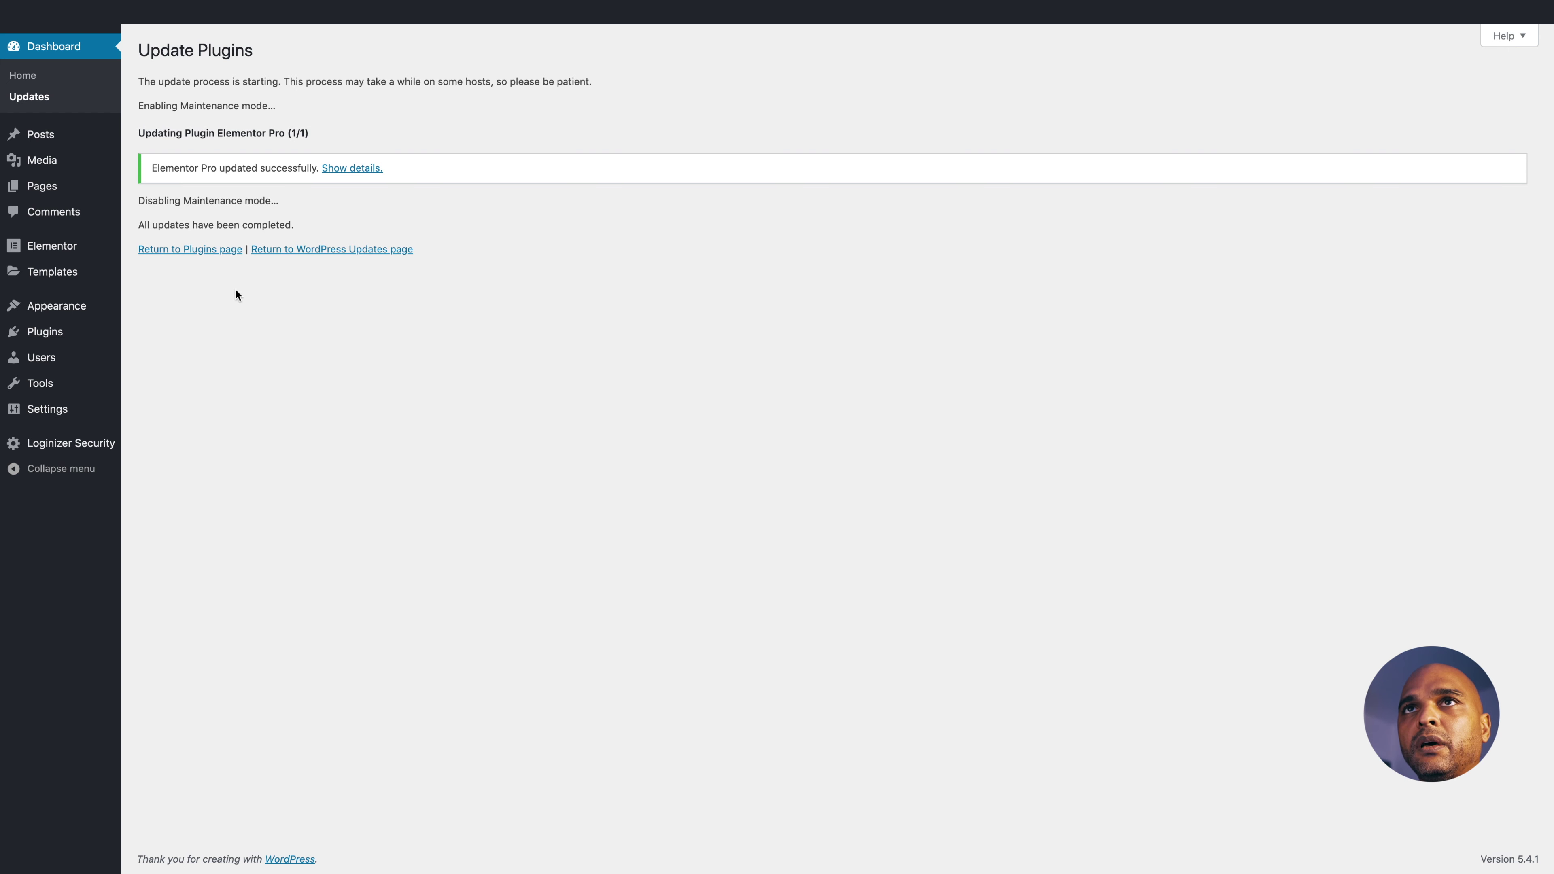
Open the site's Header - 01 template for editing in Elementor and display the settings of its menu icon
{"action": "mouse_move", "coordinate": [62, 26]}
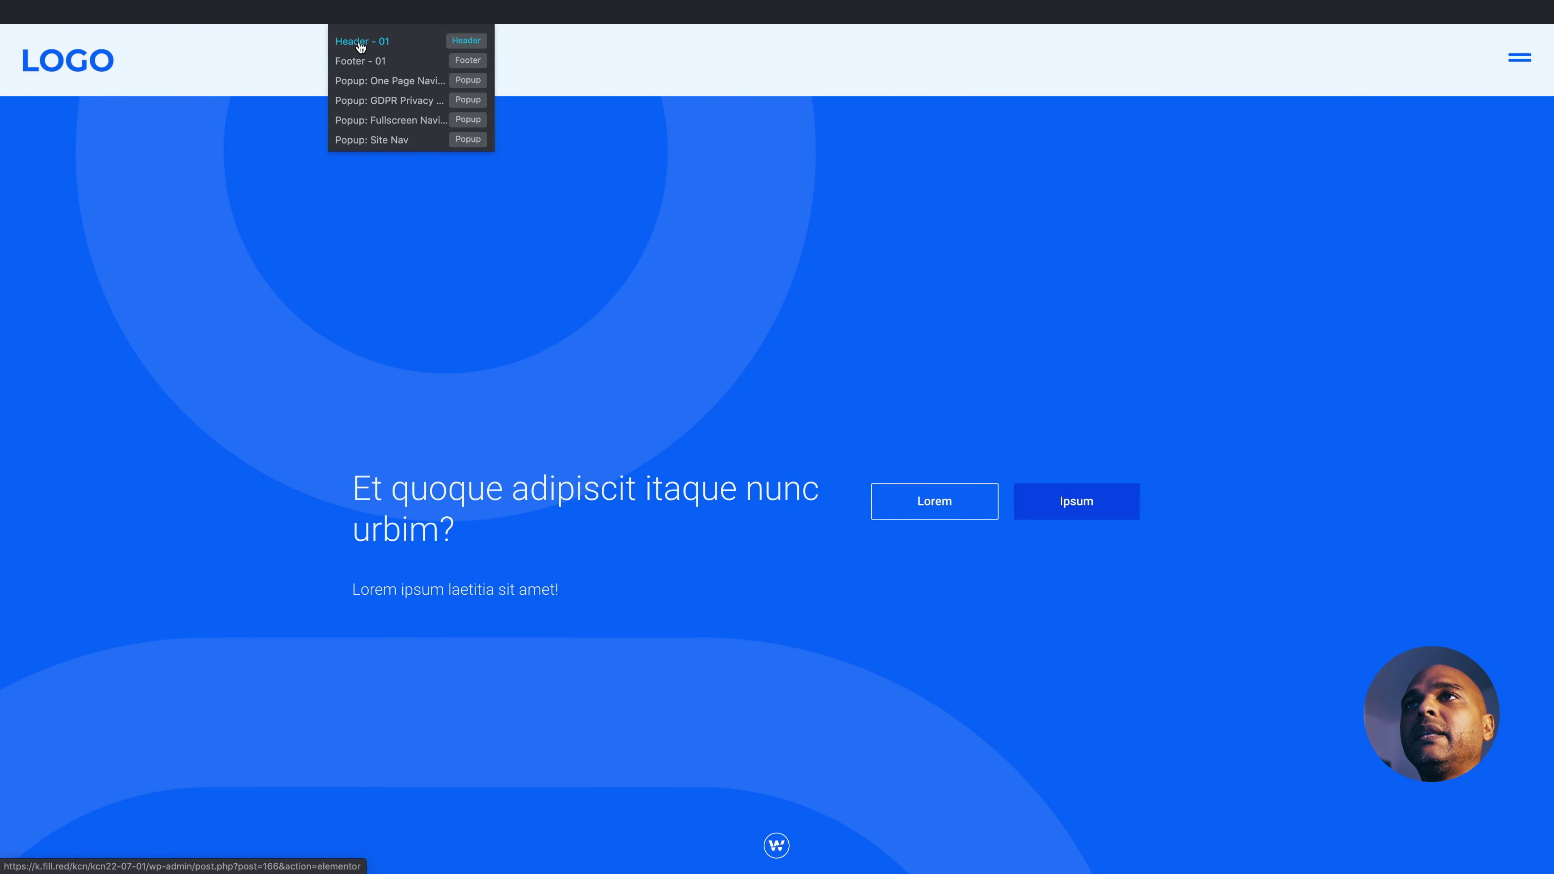
{"action": "left_click", "coordinate": [361, 43]}
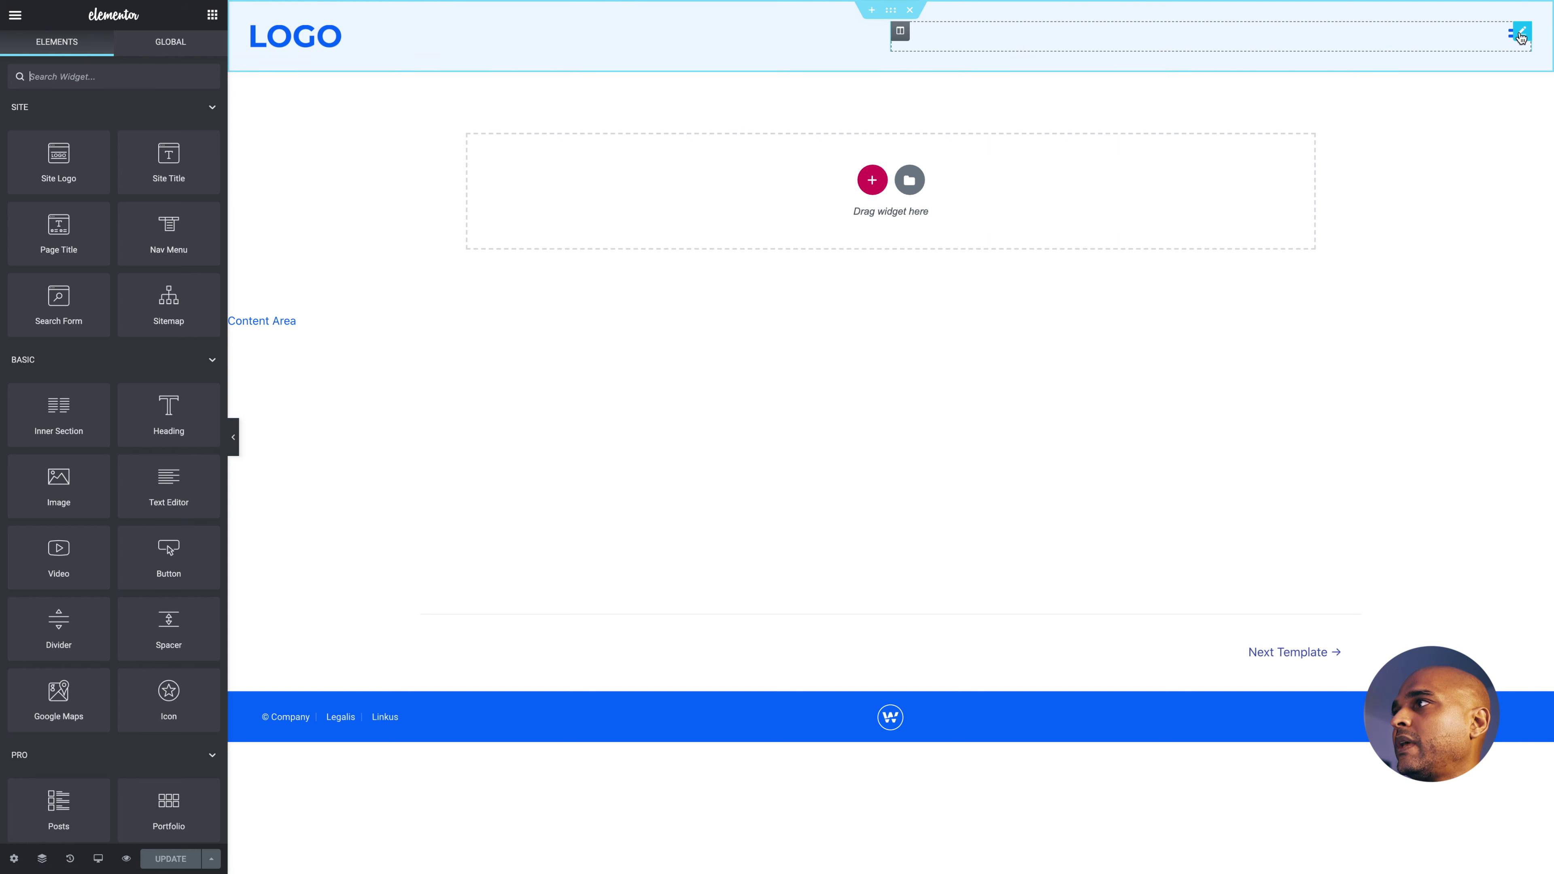
{"action": "left_click", "coordinate": [1521, 35]}
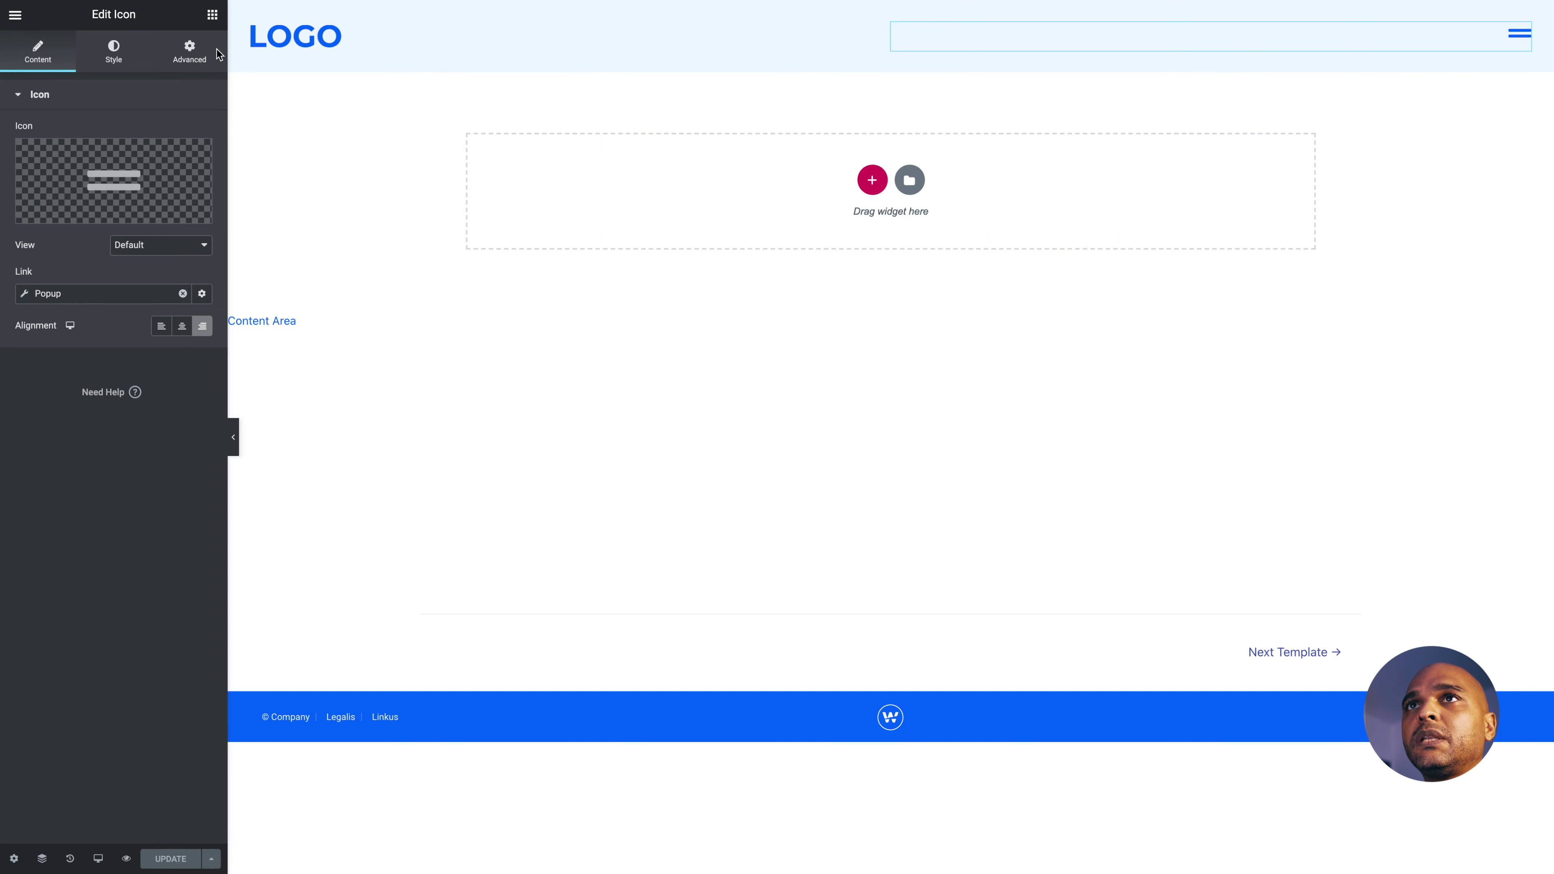
Find the Lottie widget and add it to the header column below the existing menu icon
{"action": "left_click", "coordinate": [212, 18]}
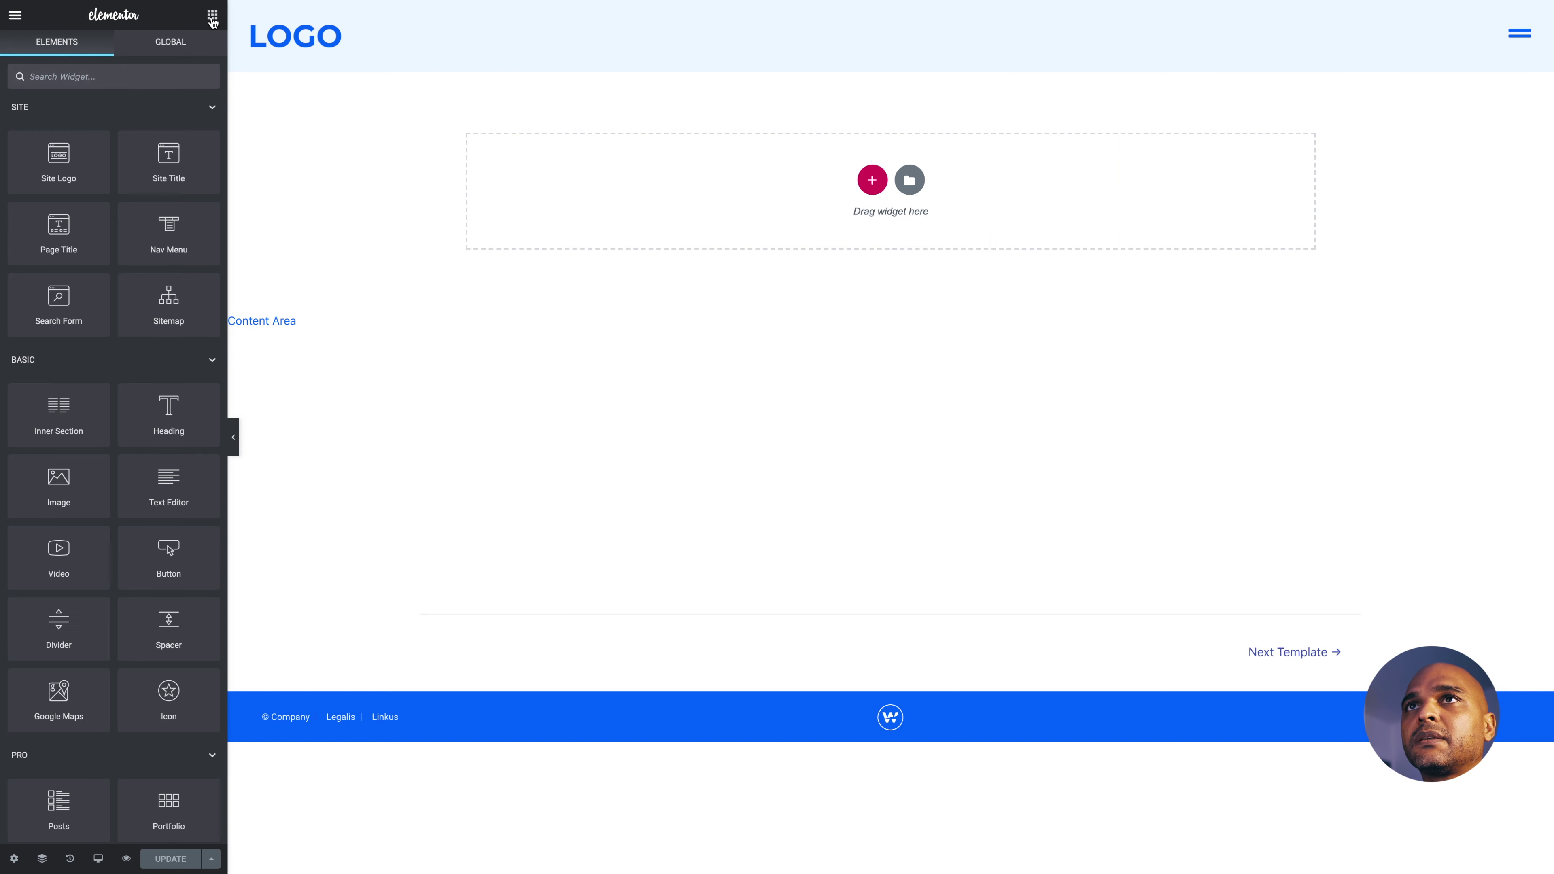
{"action": "left_click", "coordinate": [51, 77]}
{"action": "type", "text": "lott"}
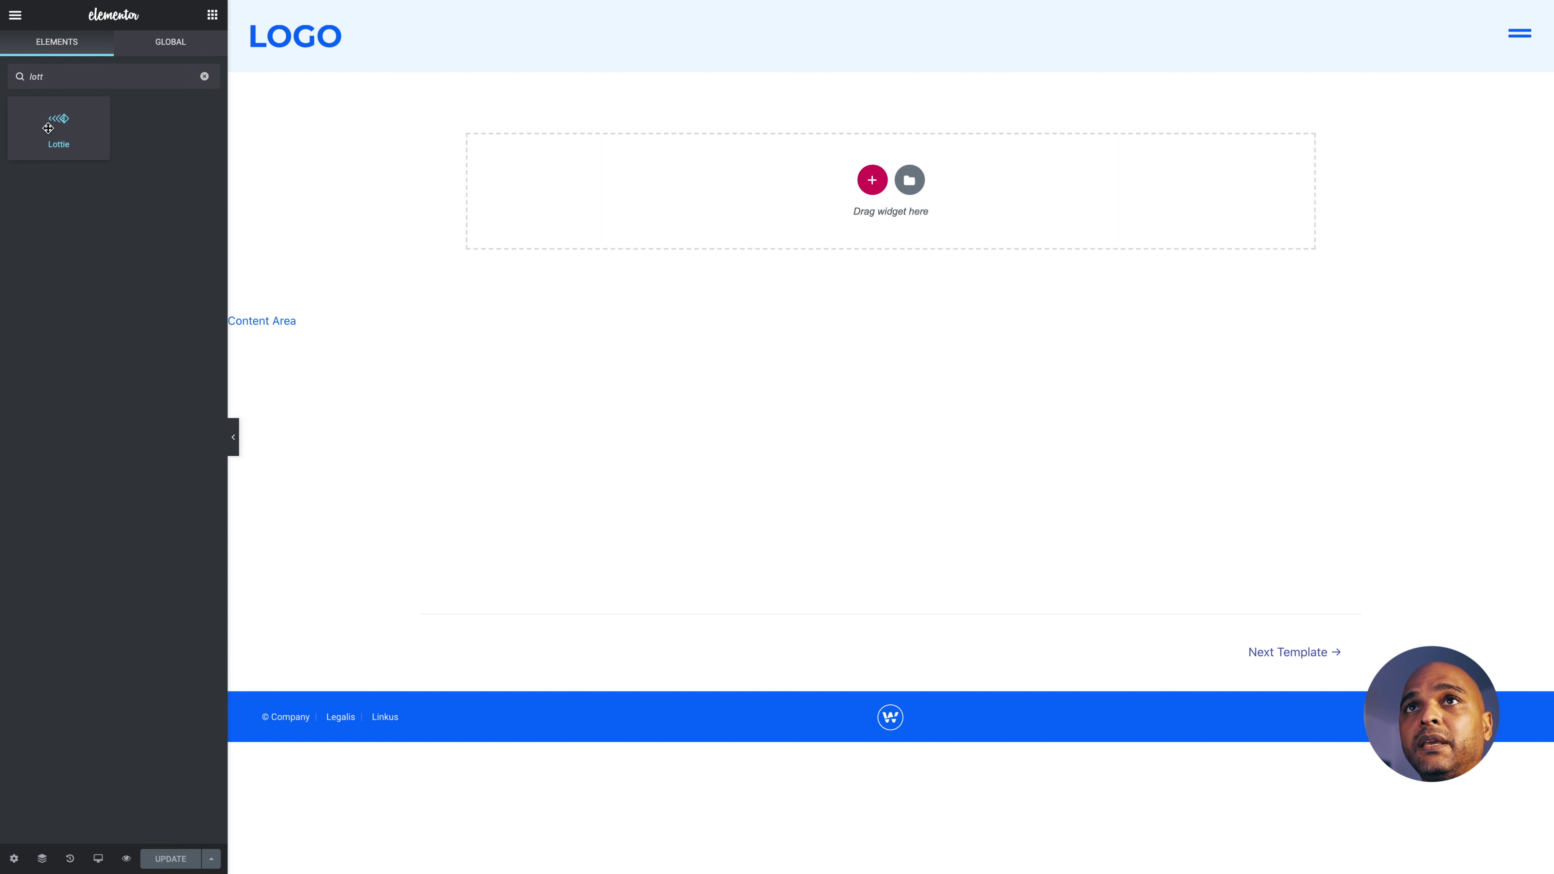
{"action": "left_click_drag", "start_coordinate": [47, 128], "coordinate": [1439, 40]}
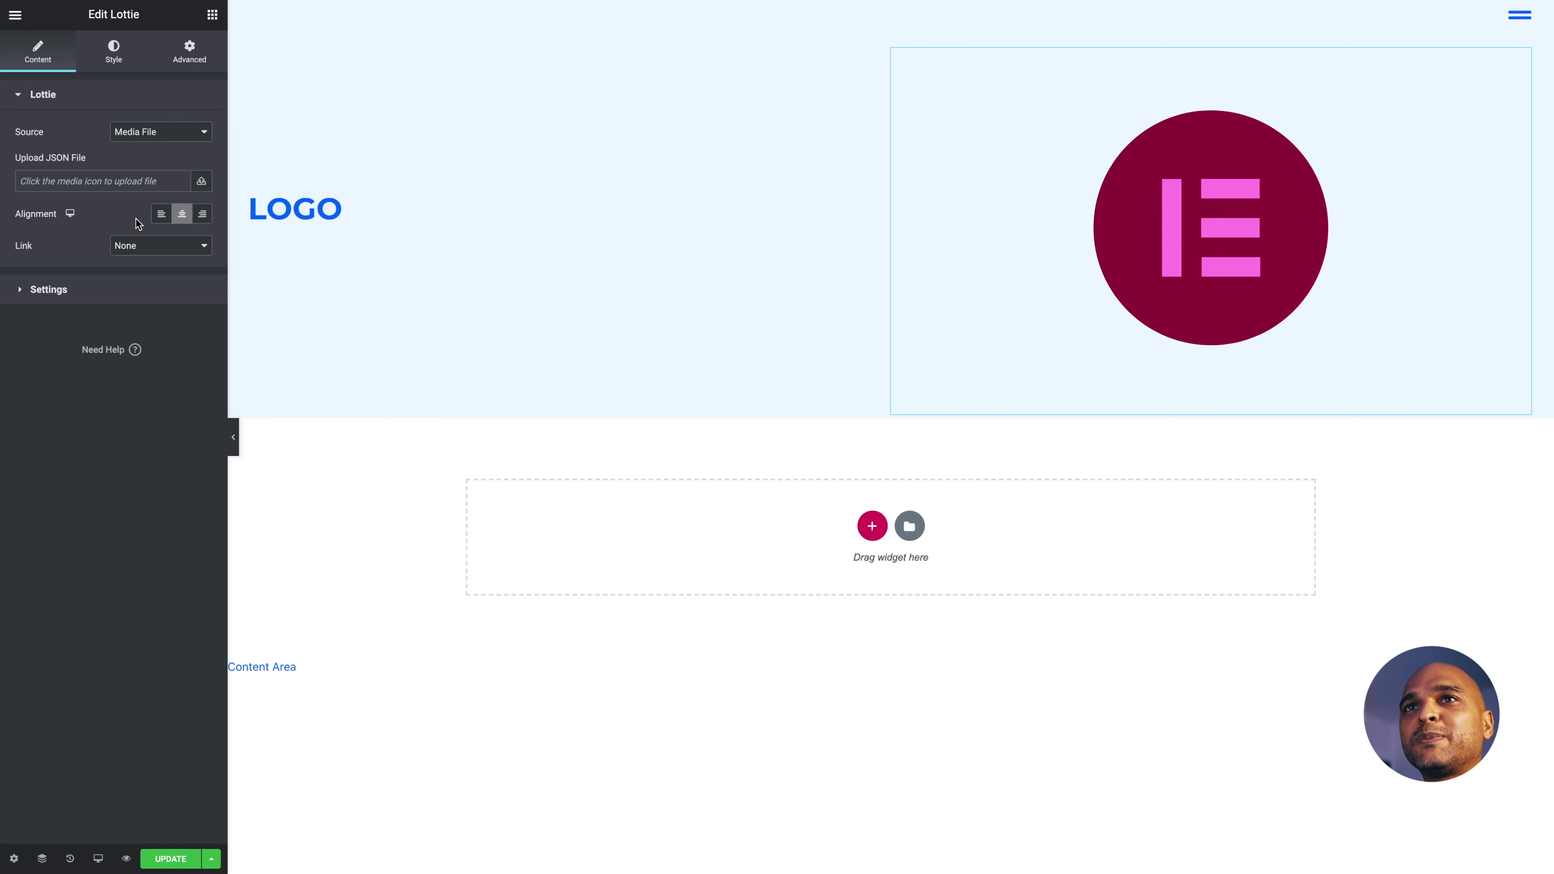
{"action": "left_click", "coordinate": [130, 134]}
{"action": "left_click", "coordinate": [110, 136]}
{"action": "left_click", "coordinate": [128, 136]}
{"action": "left_click", "coordinate": [73, 125]}
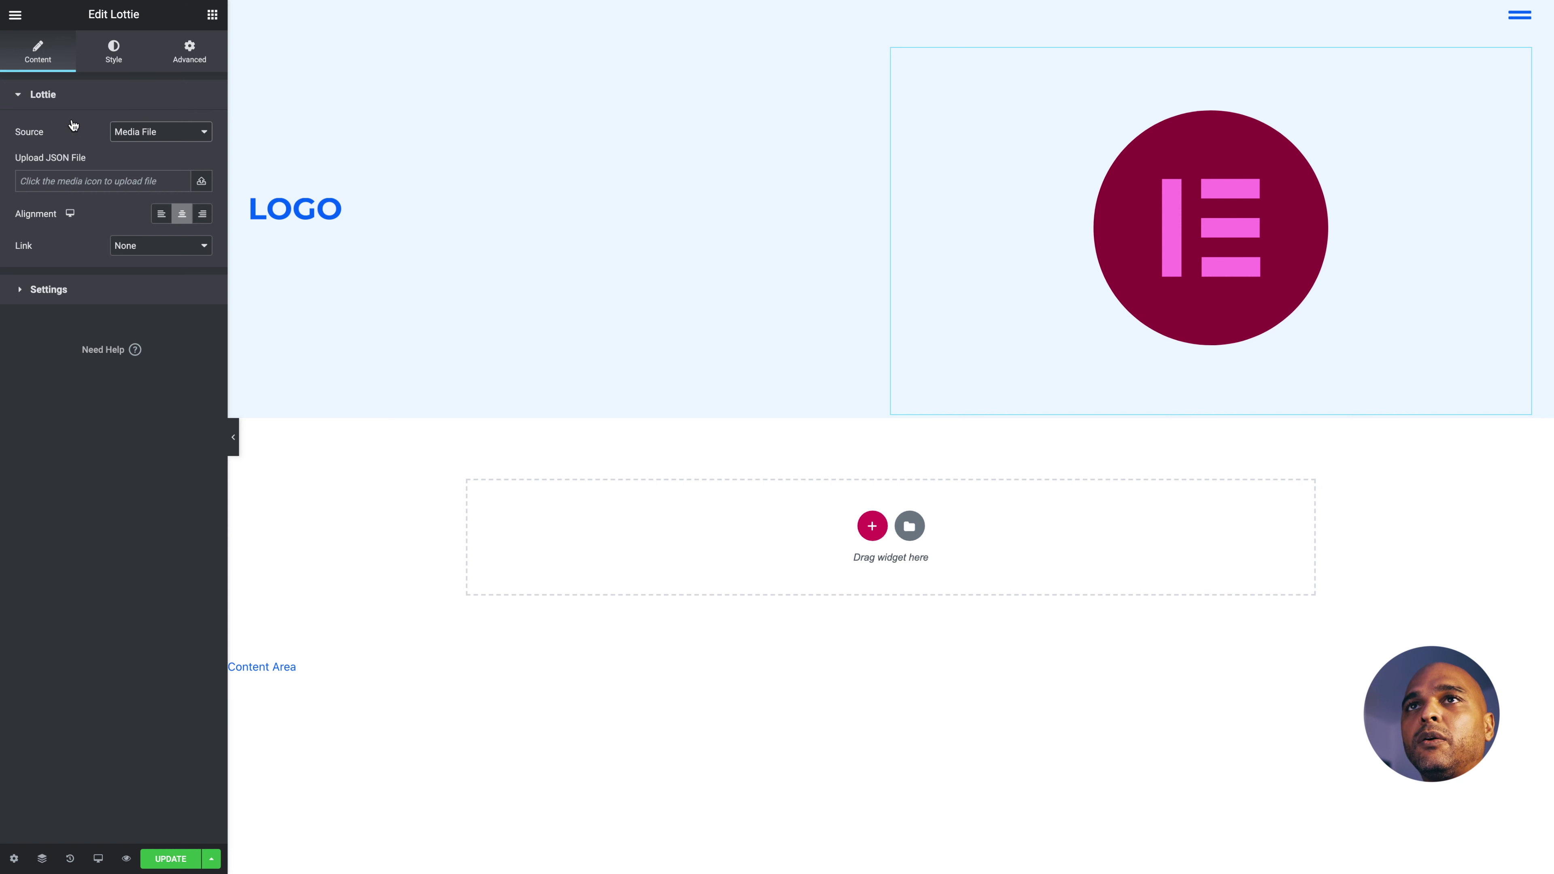
{"action": "left_click", "coordinate": [130, 134]}
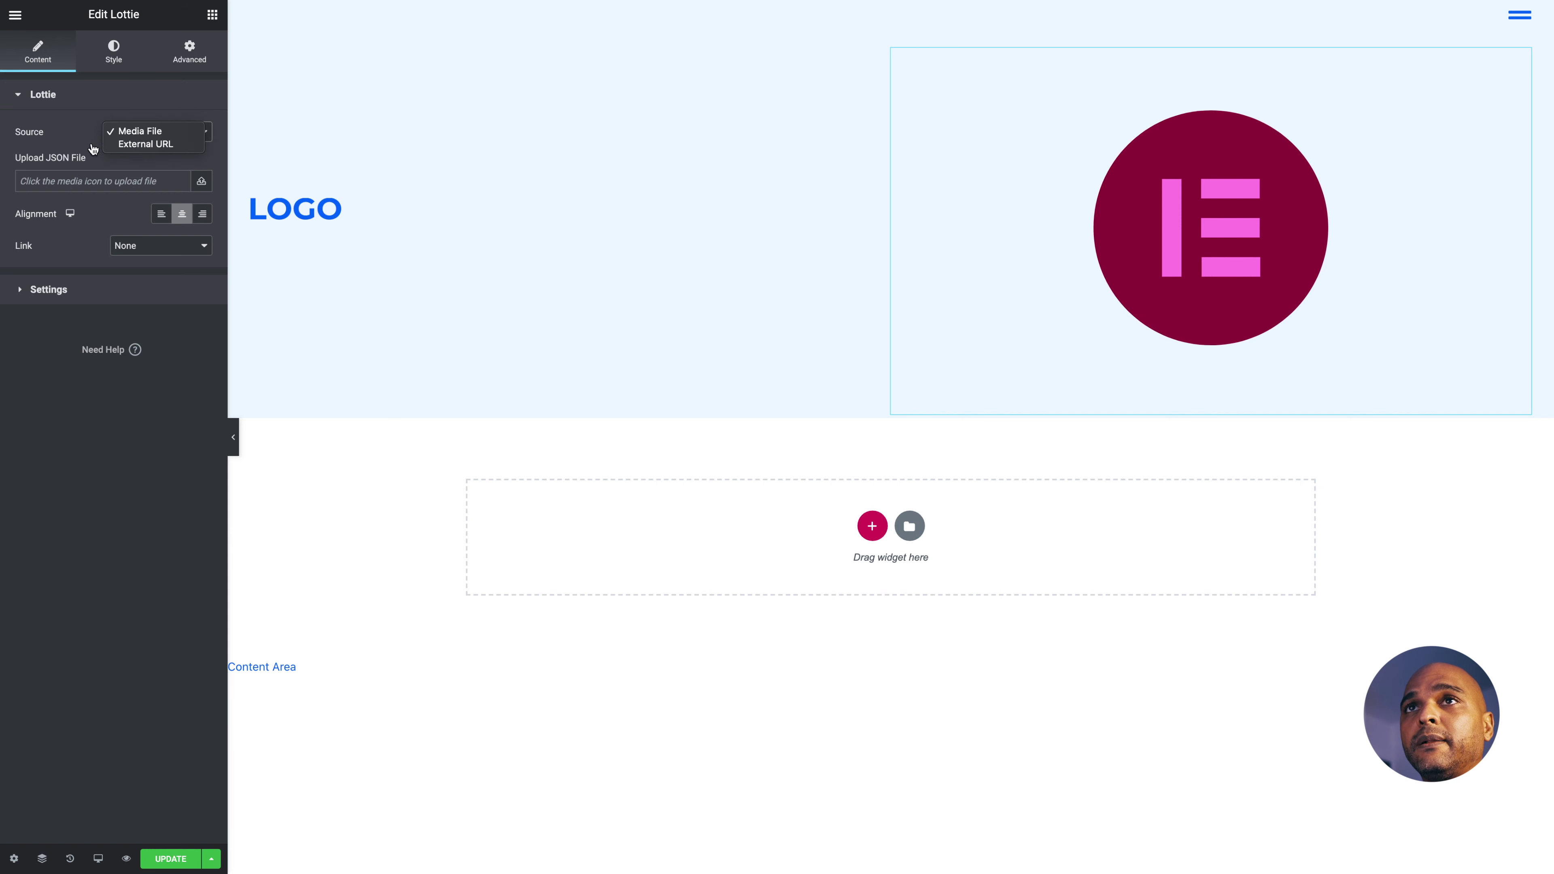
{"action": "left_click", "coordinate": [67, 143]}
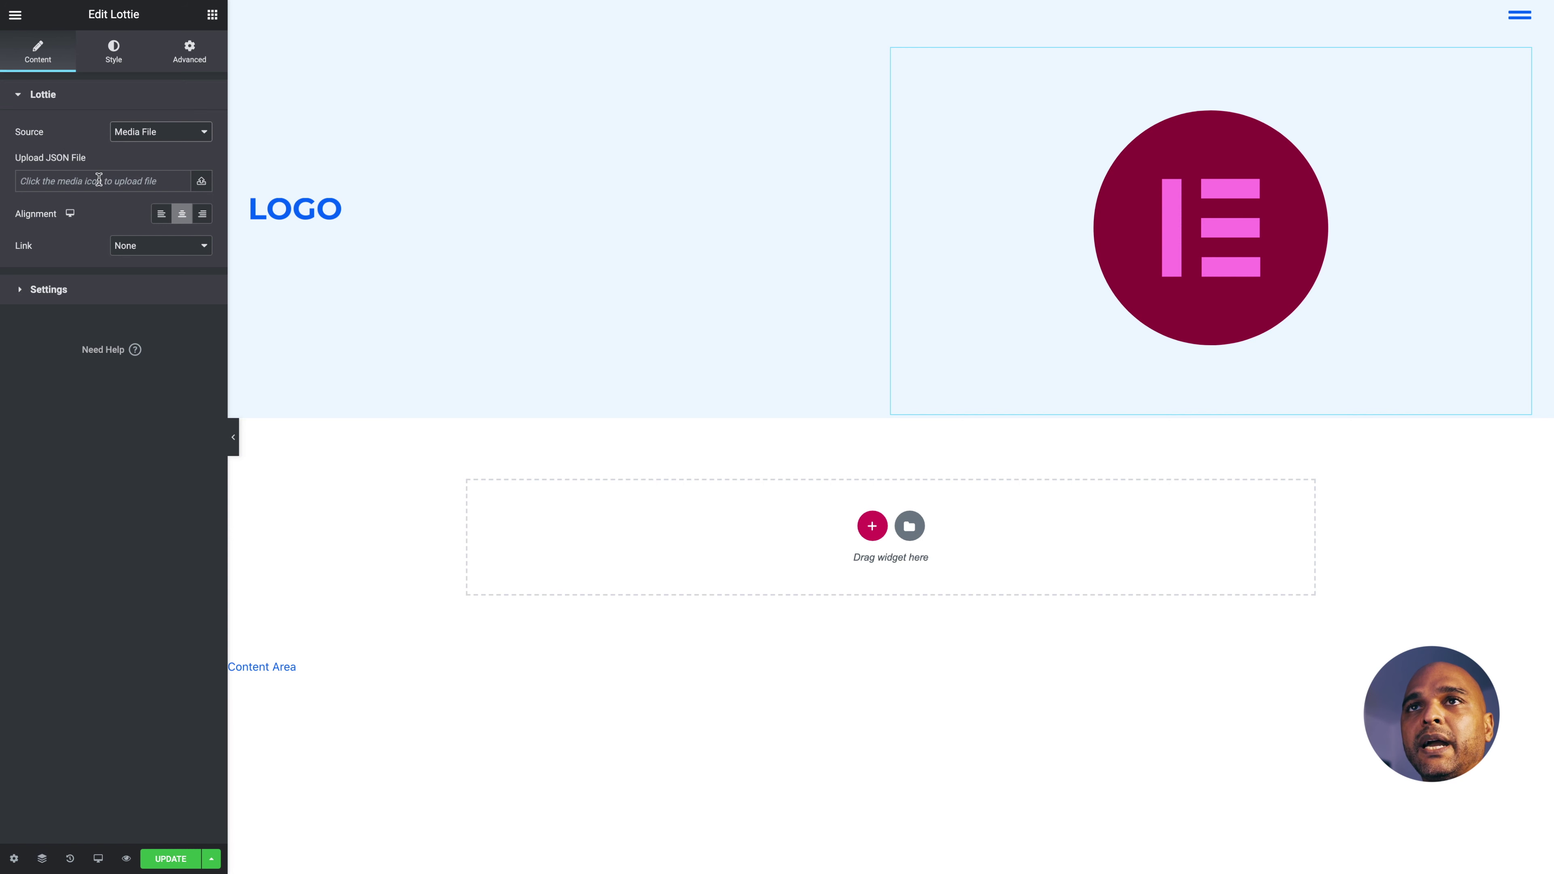
Enable unfiltered file uploads, then upload lf30_editor_5qjFcM.json and insert it as the Lottie widget's media file
{"action": "left_click", "coordinate": [205, 186]}
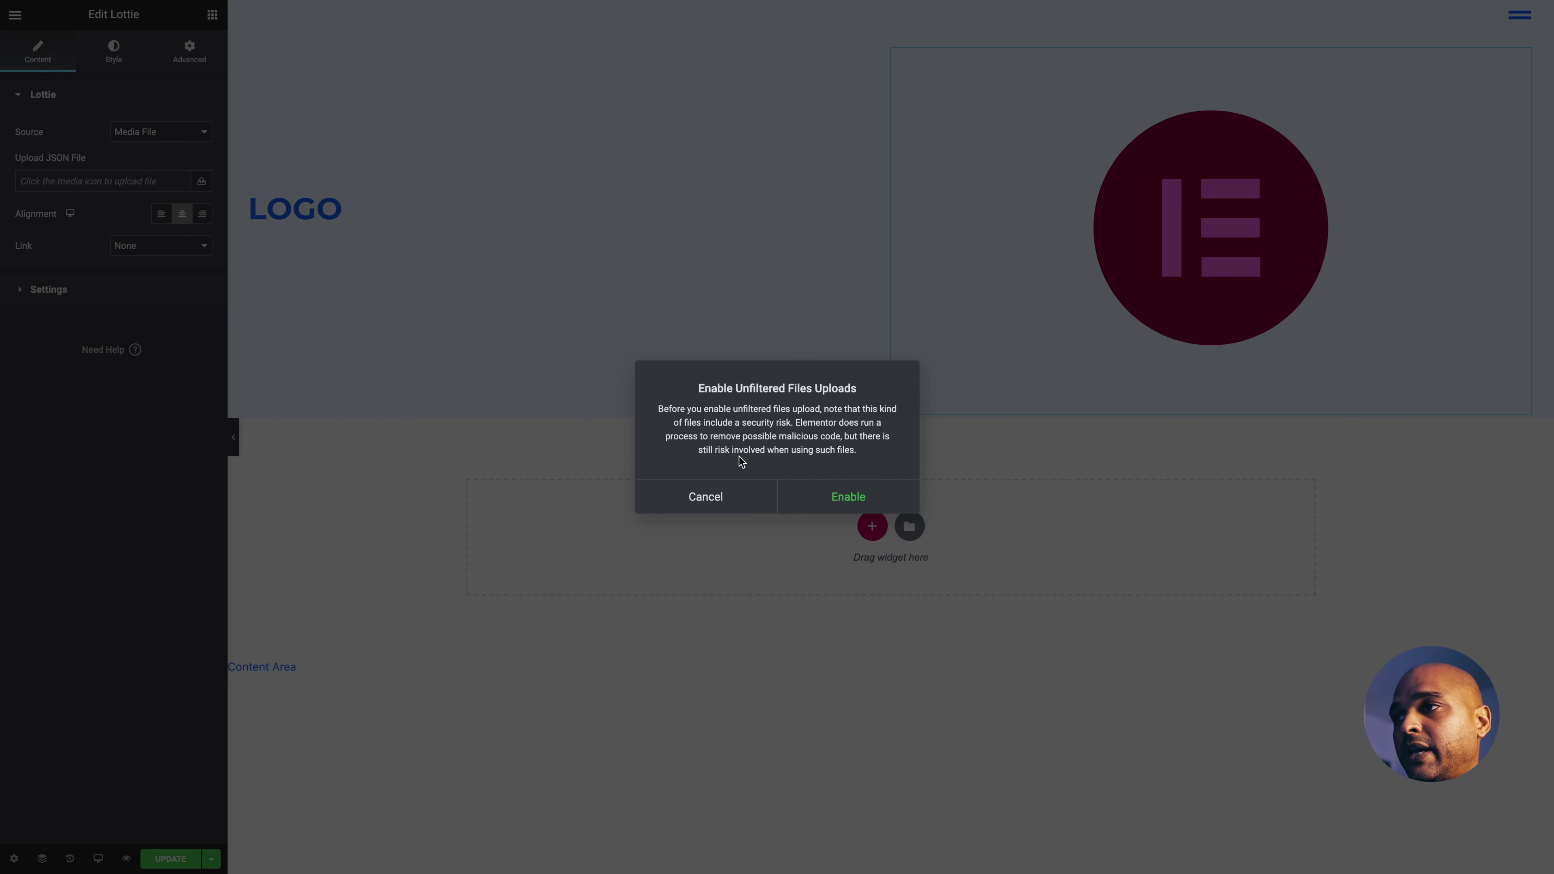
{"action": "left_click", "coordinate": [840, 500]}
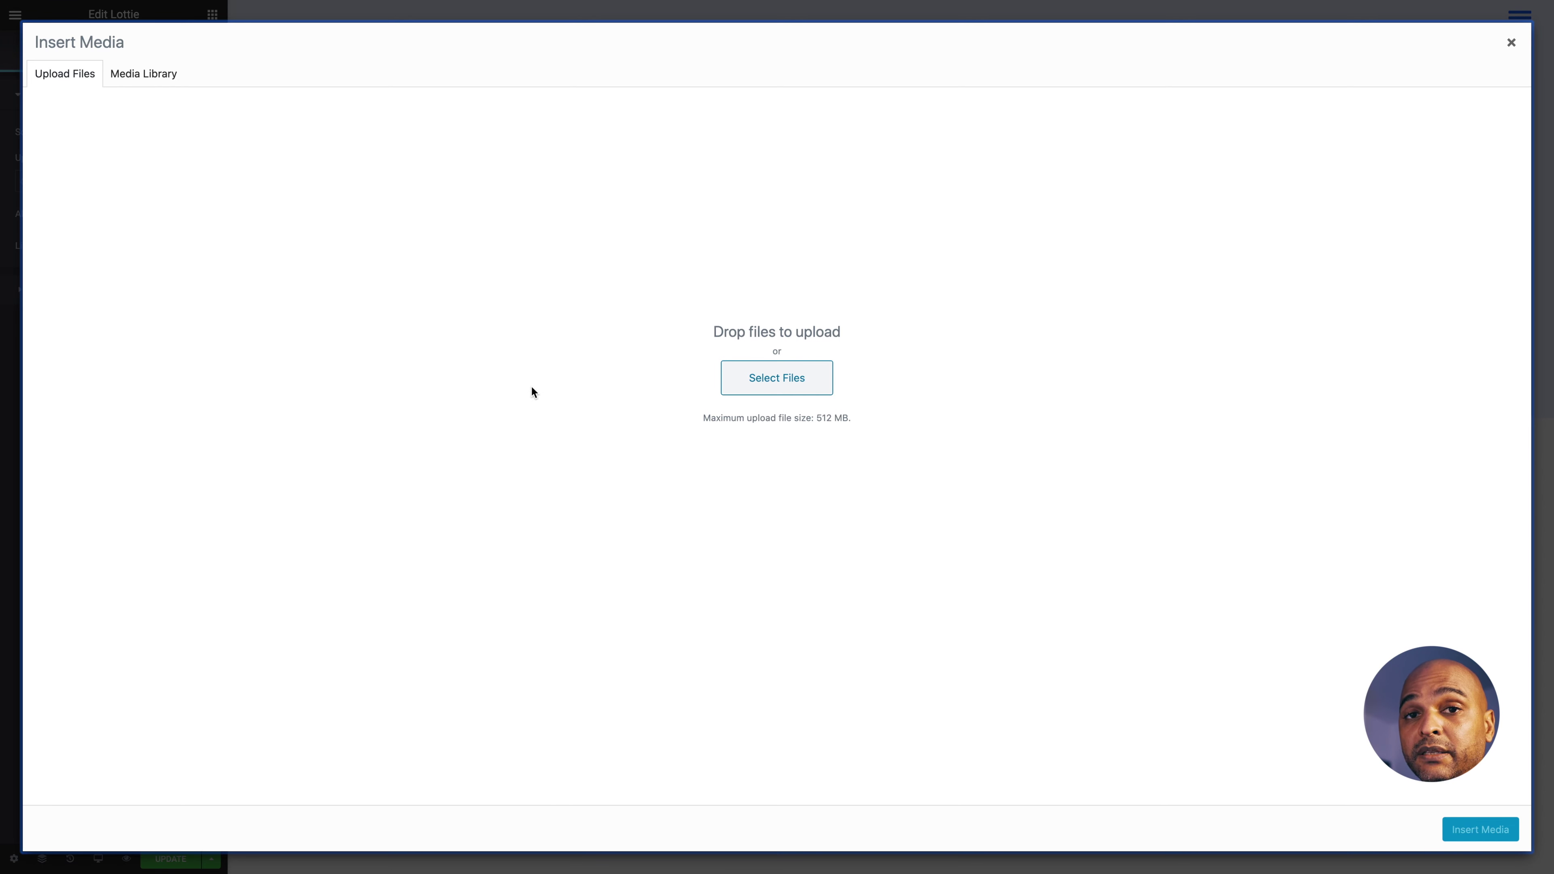
{"action": "left_click", "coordinate": [731, 389]}
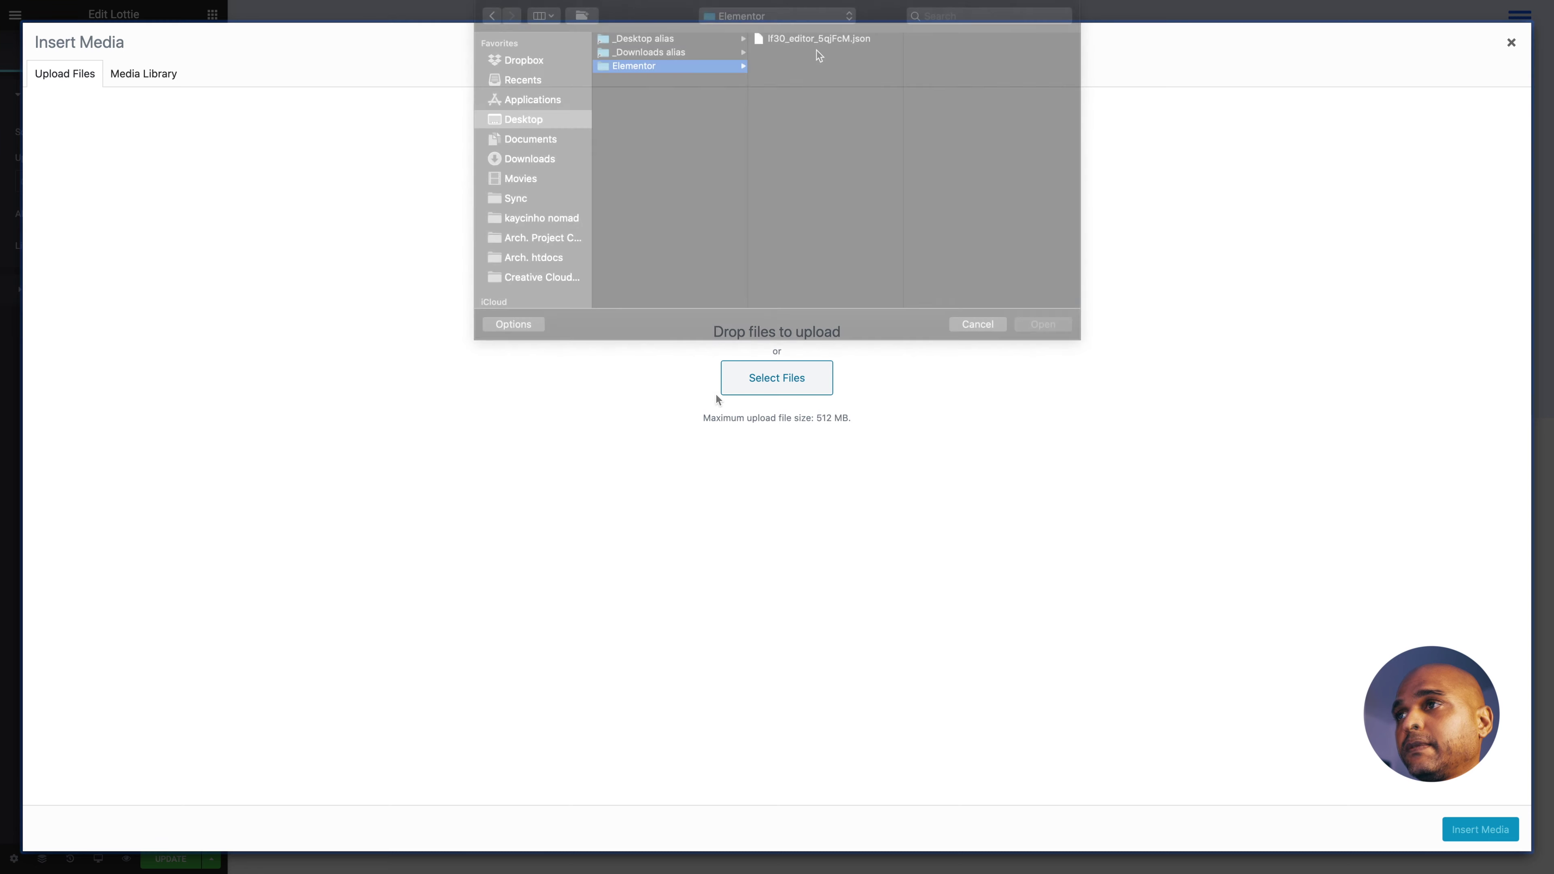
{"action": "left_click", "coordinate": [807, 40]}
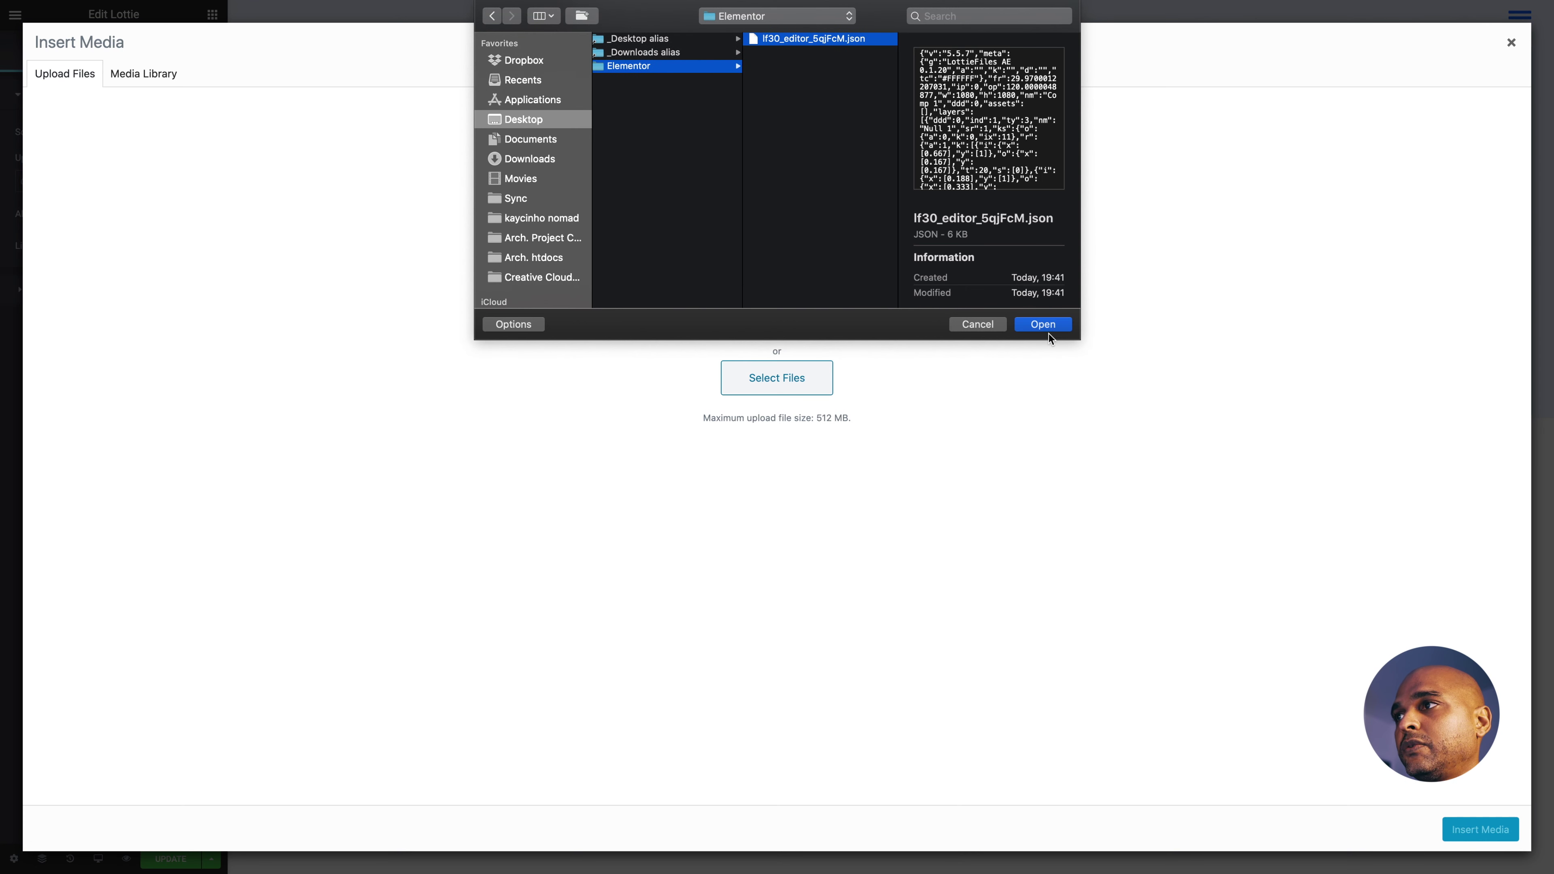
{"action": "left_click", "coordinate": [1043, 325]}
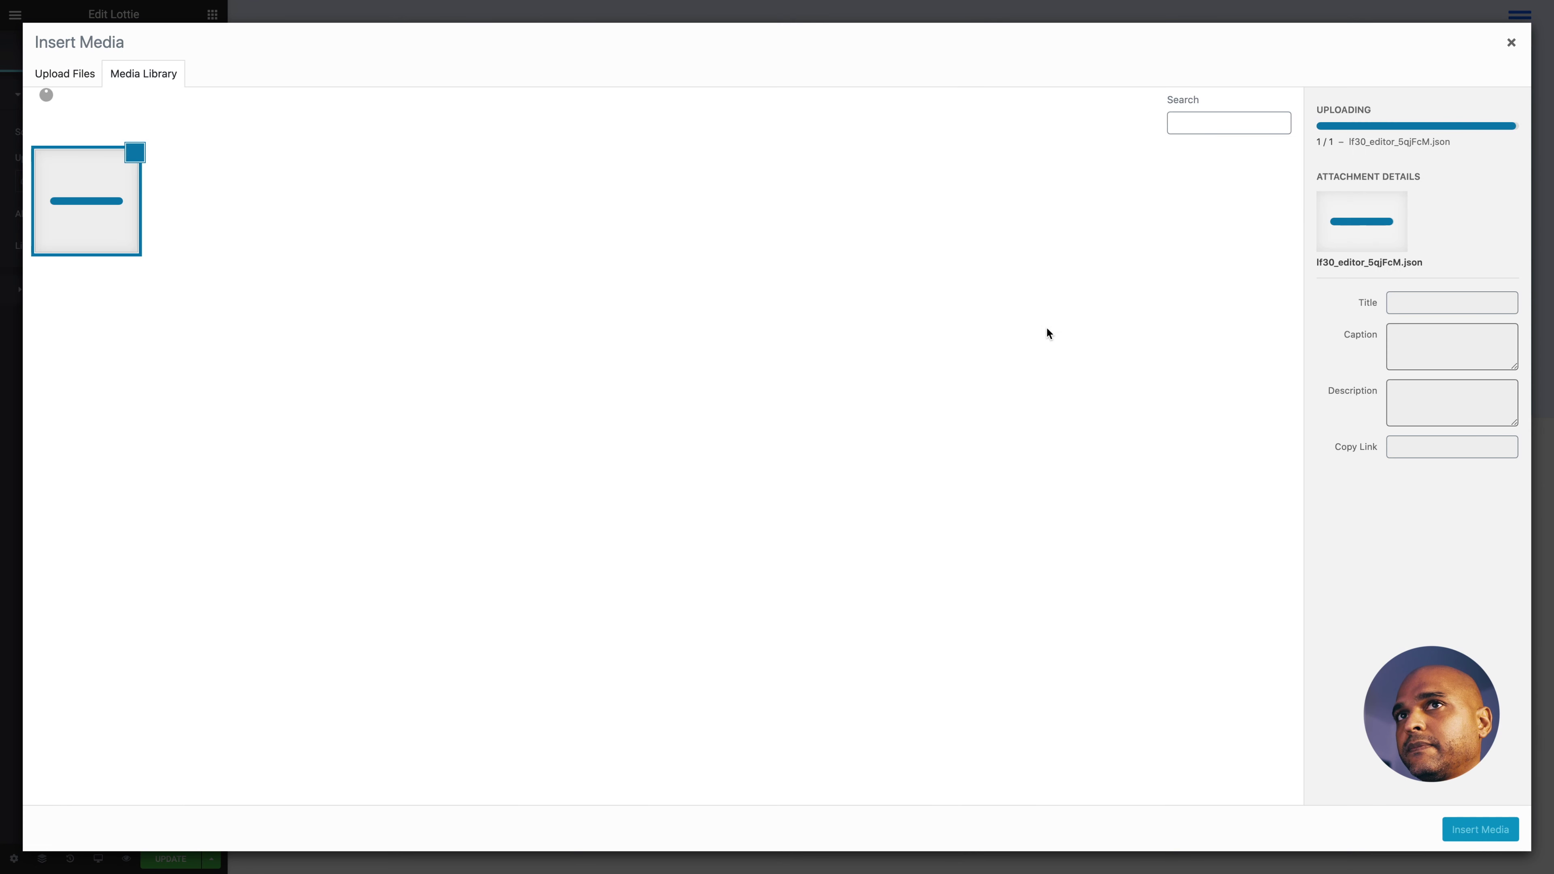
{"action": "left_click", "coordinate": [1462, 827]}
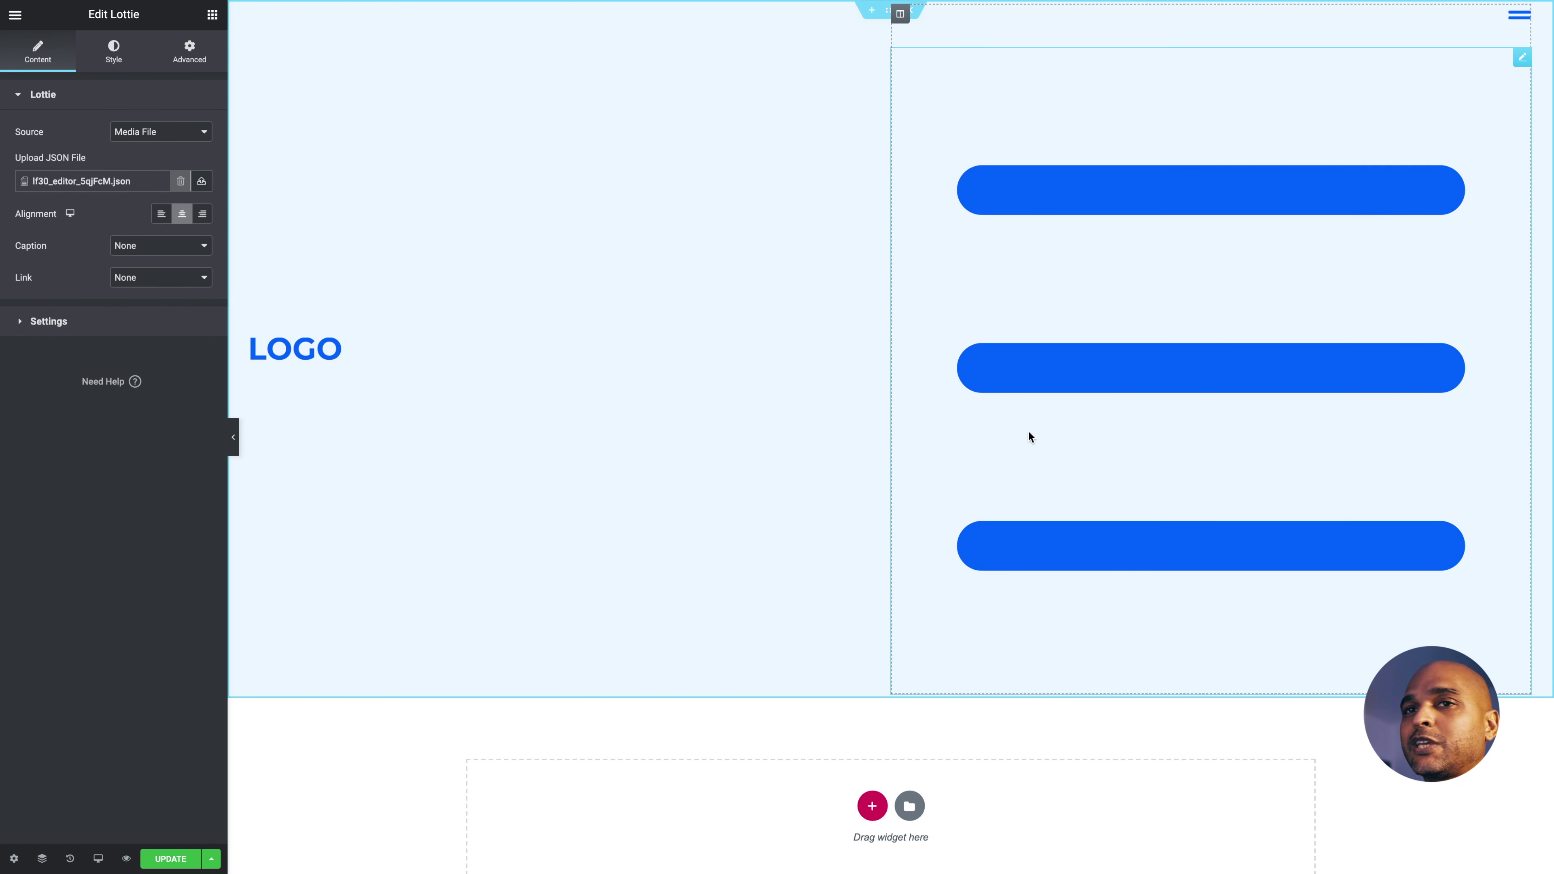
Switch the Lottie animation's width unit to pixels and set its width to 100 px after trying 50 px
{"action": "left_click", "coordinate": [114, 62]}
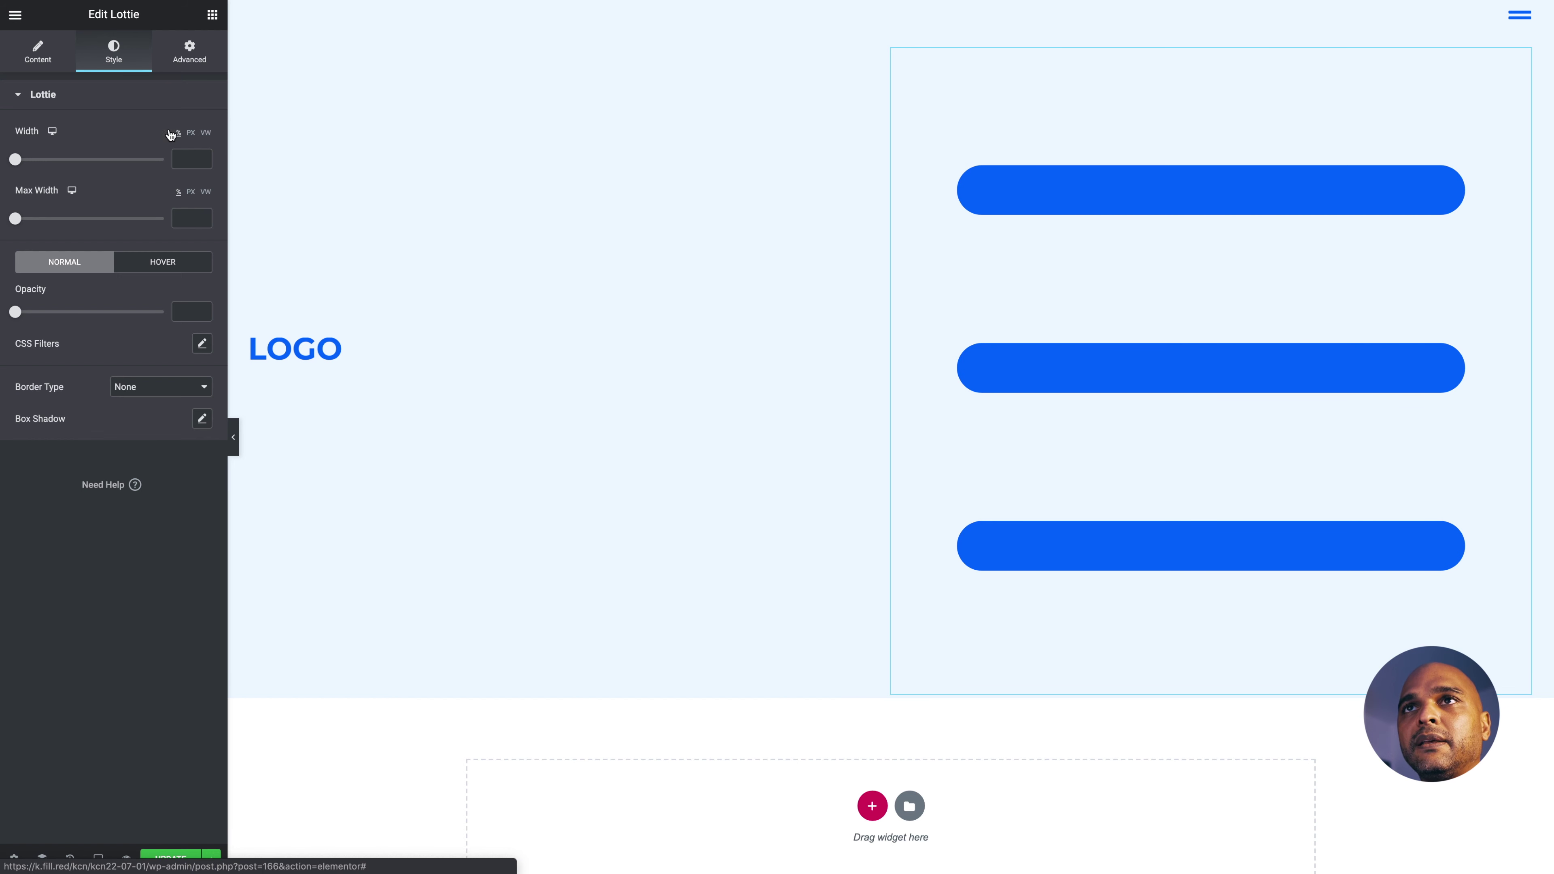
{"action": "left_click", "coordinate": [190, 132]}
{"action": "left_click", "coordinate": [187, 160]}
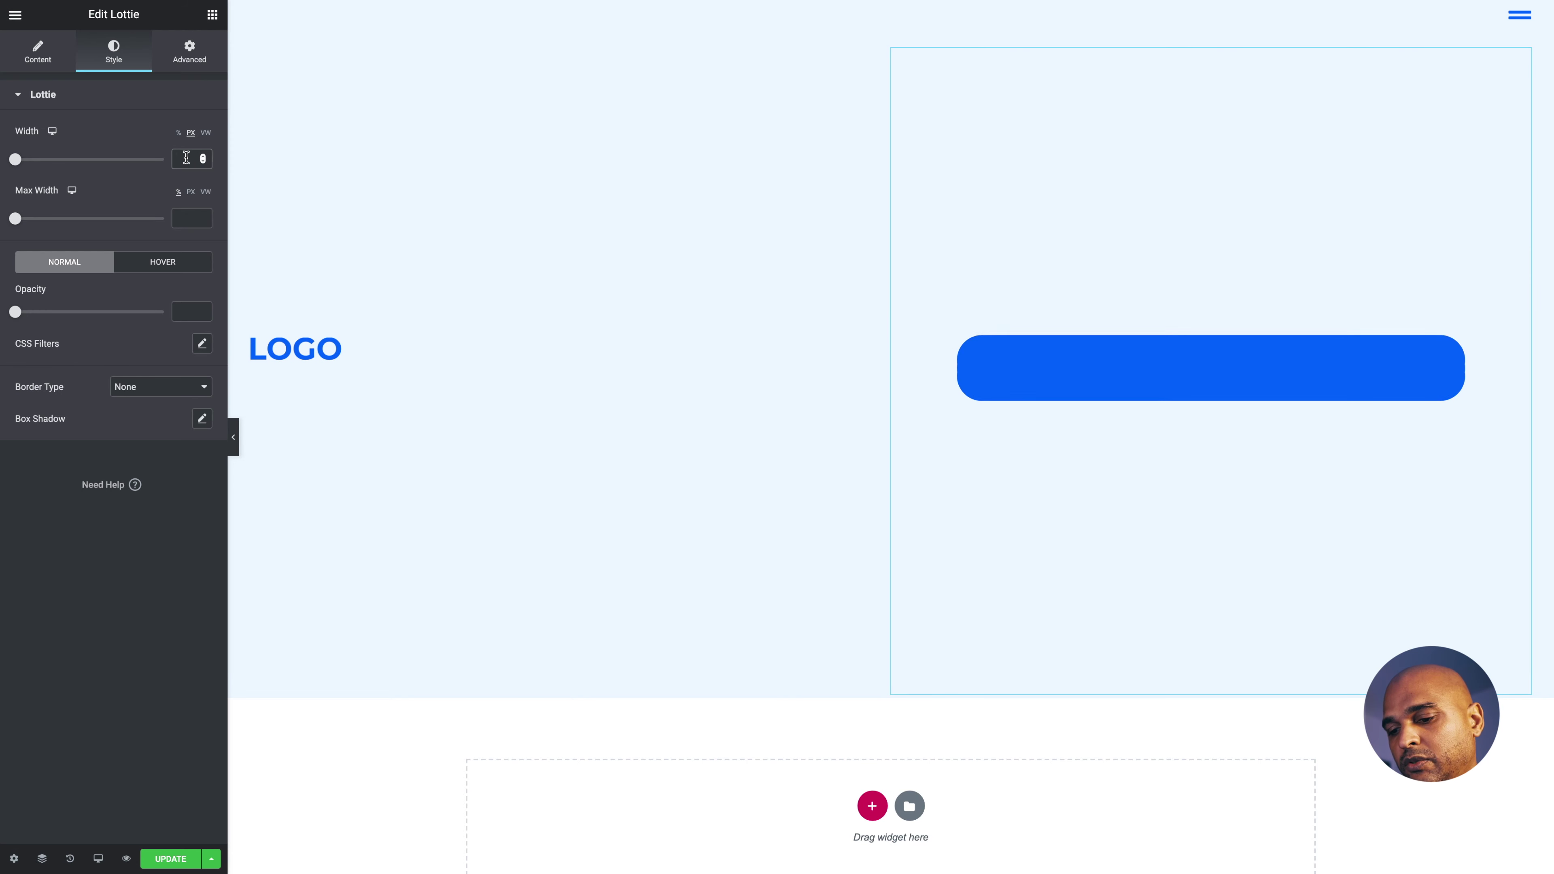
{"action": "type", "text": "50"}
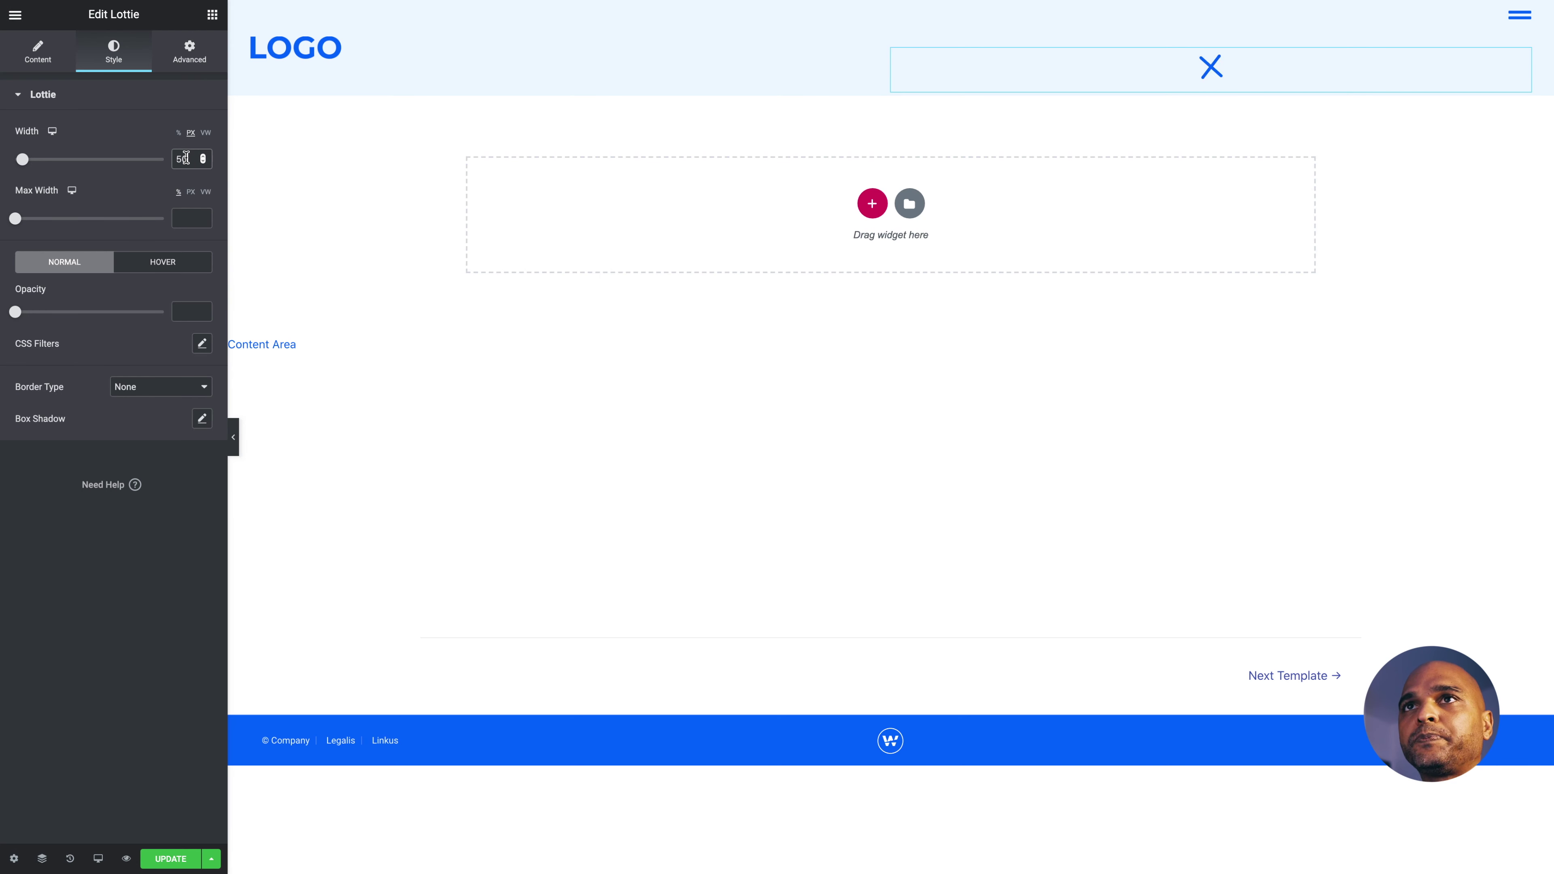
{"action": "double_click", "coordinate": [179, 159]}
{"action": "type", "text": "100"}
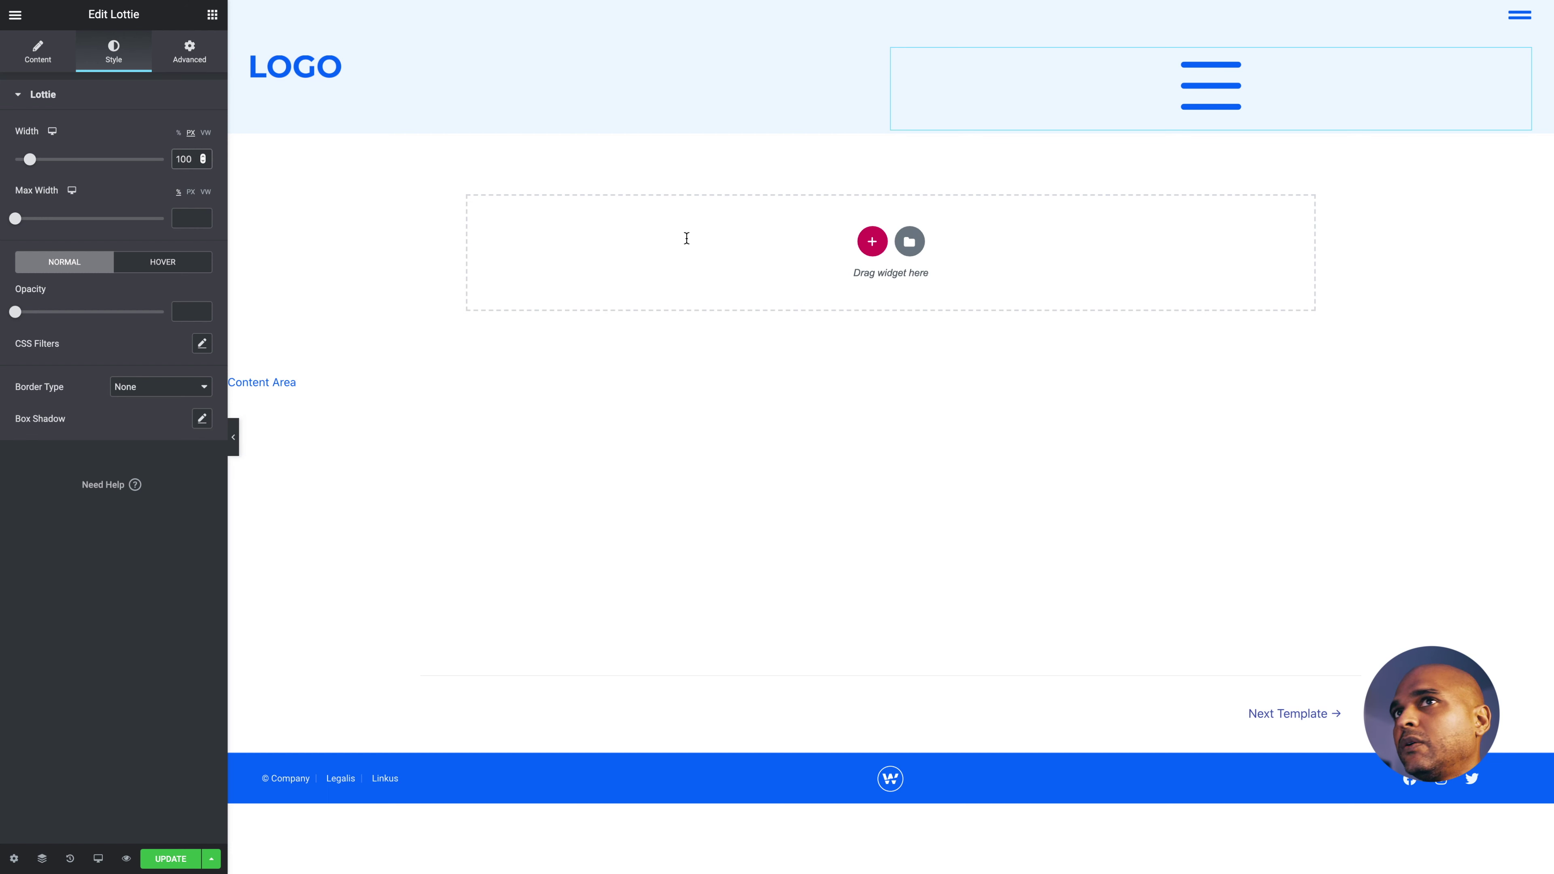
Align the Lottie animation to the right of its header column, trying left alignment along the way
{"action": "left_click", "coordinate": [38, 61]}
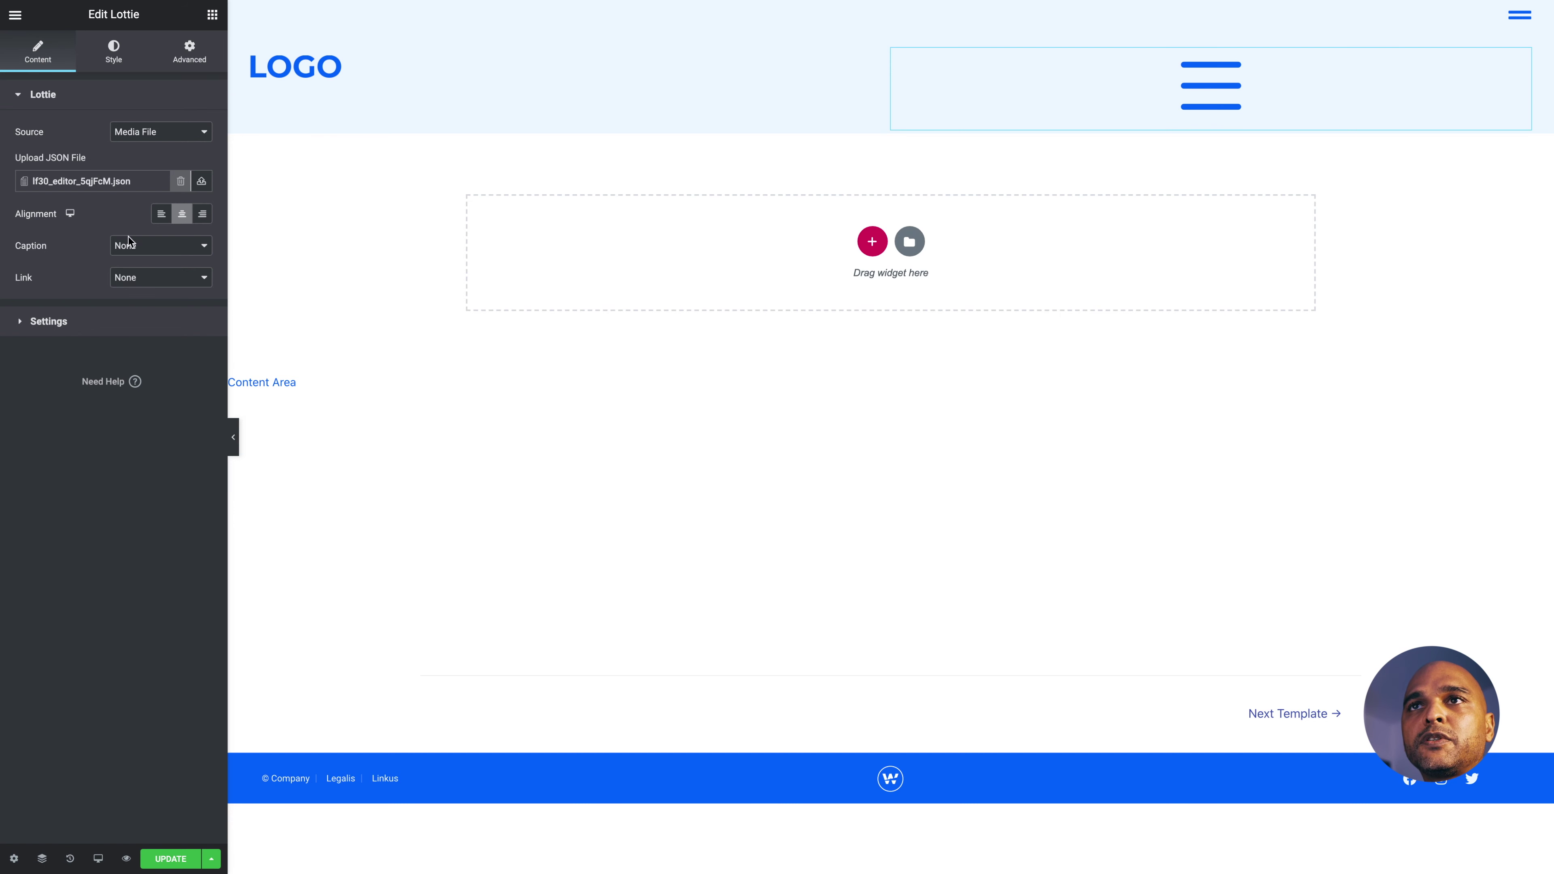
{"action": "left_click", "coordinate": [201, 214]}
{"action": "left_click", "coordinate": [171, 221]}
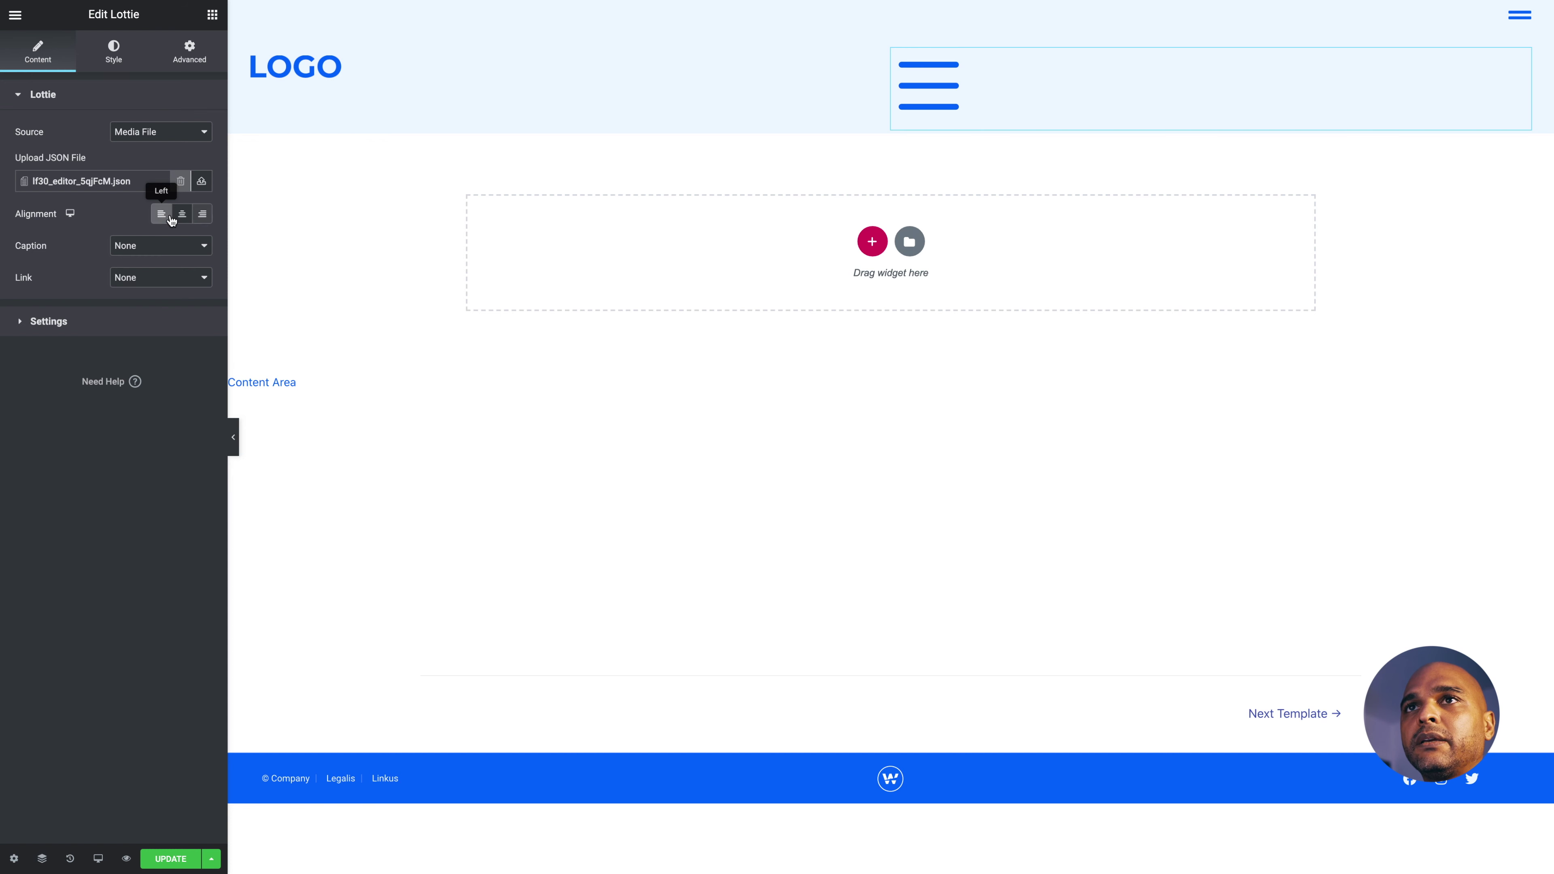
{"action": "left_click", "coordinate": [202, 221]}
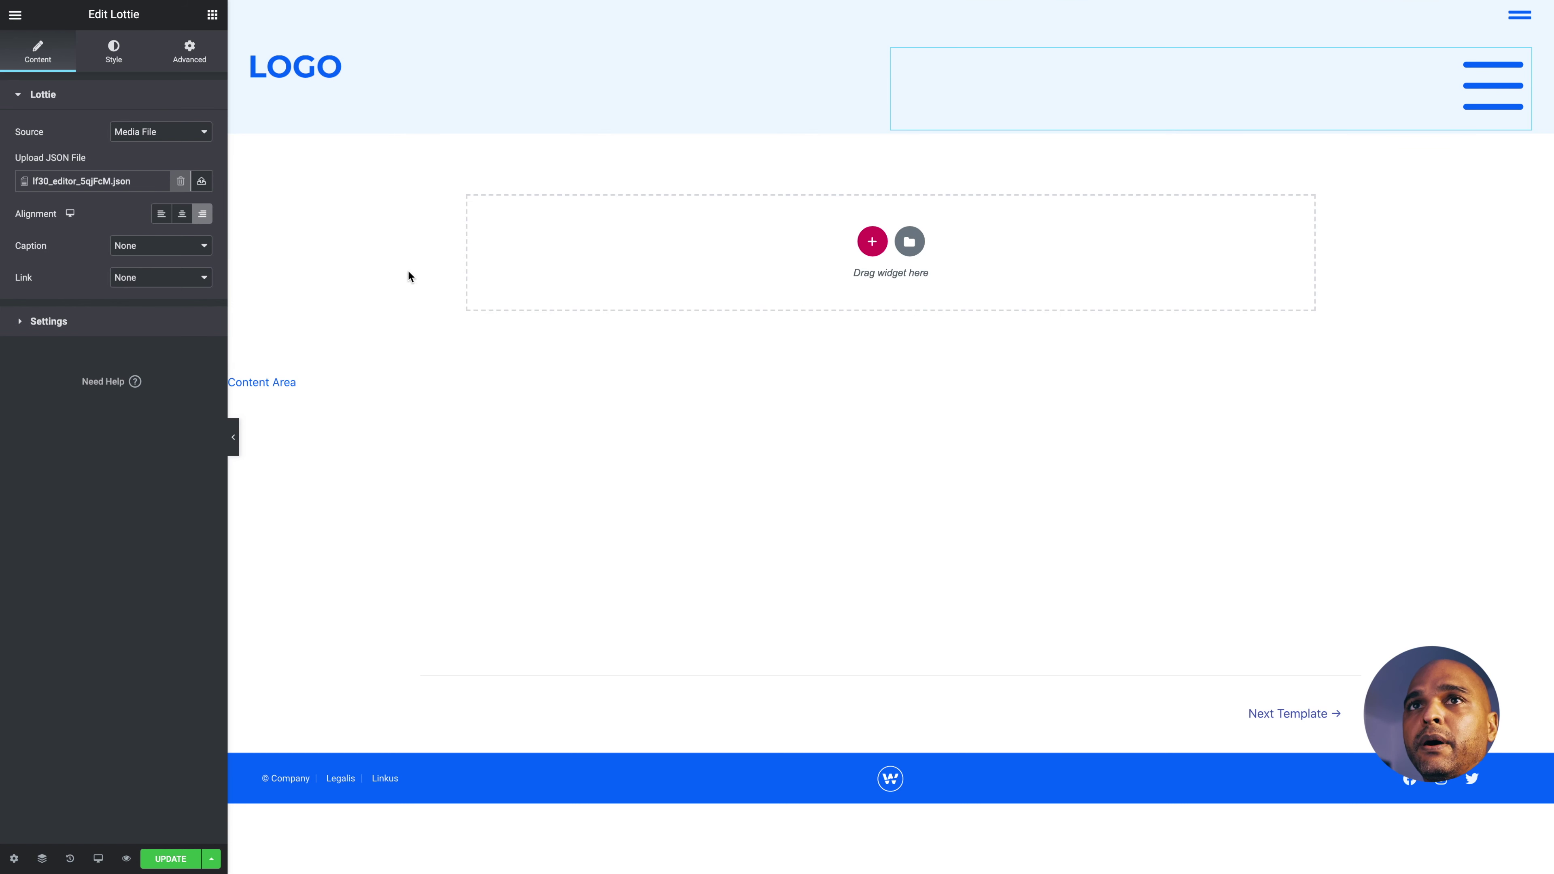
Link the Lottie icon through a dynamic custom URL that opens the Fullscreen Navigation 01 popup, and update the template
{"action": "left_click", "coordinate": [151, 279]}
{"action": "left_click", "coordinate": [138, 292]}
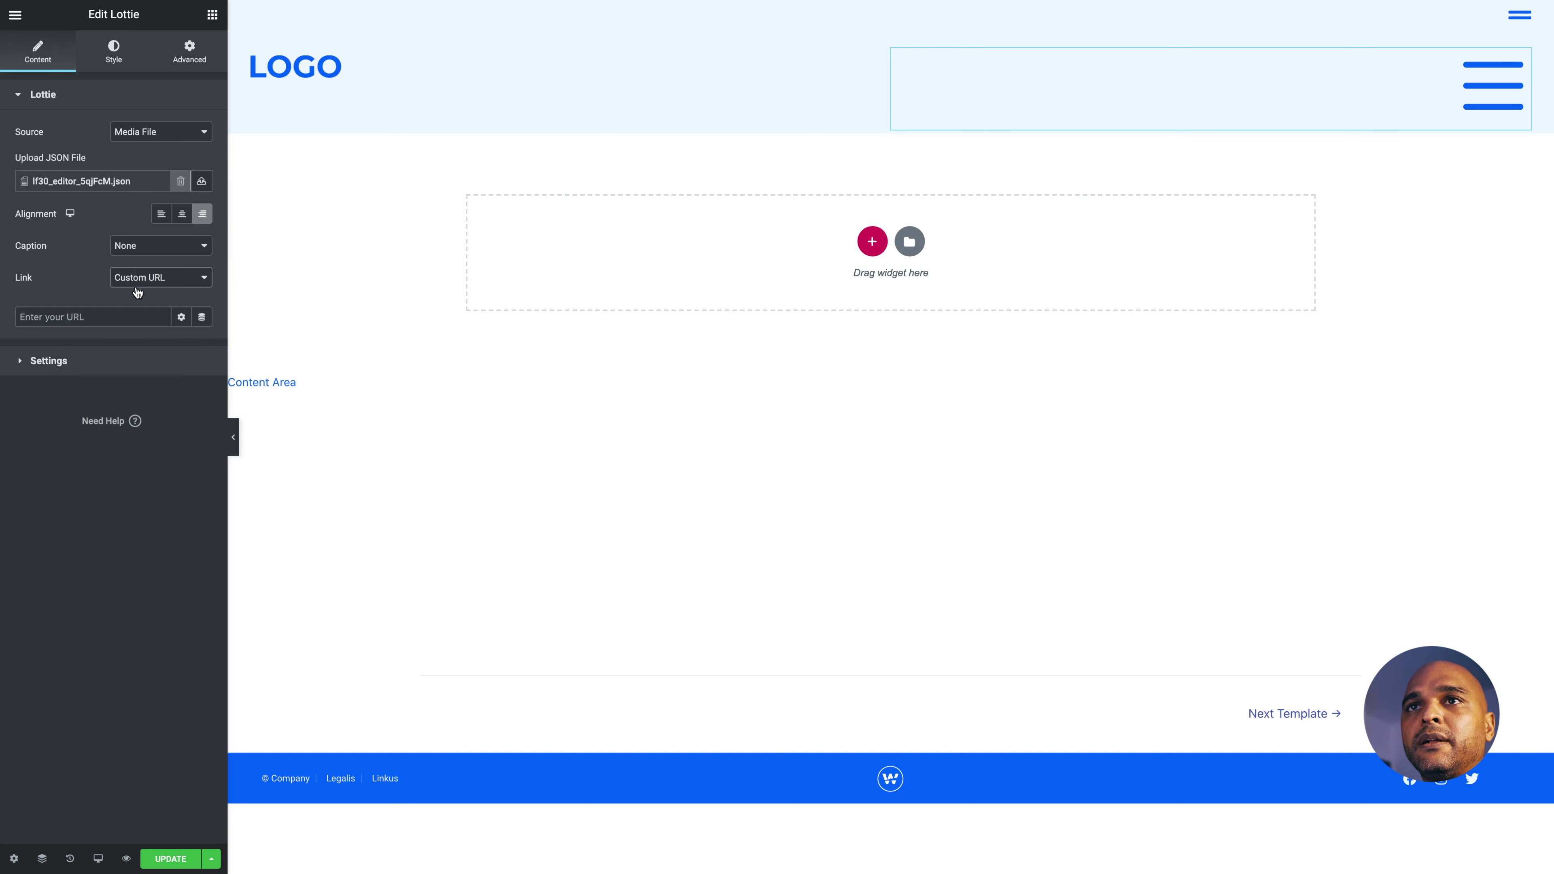
{"action": "left_click", "coordinate": [201, 319]}
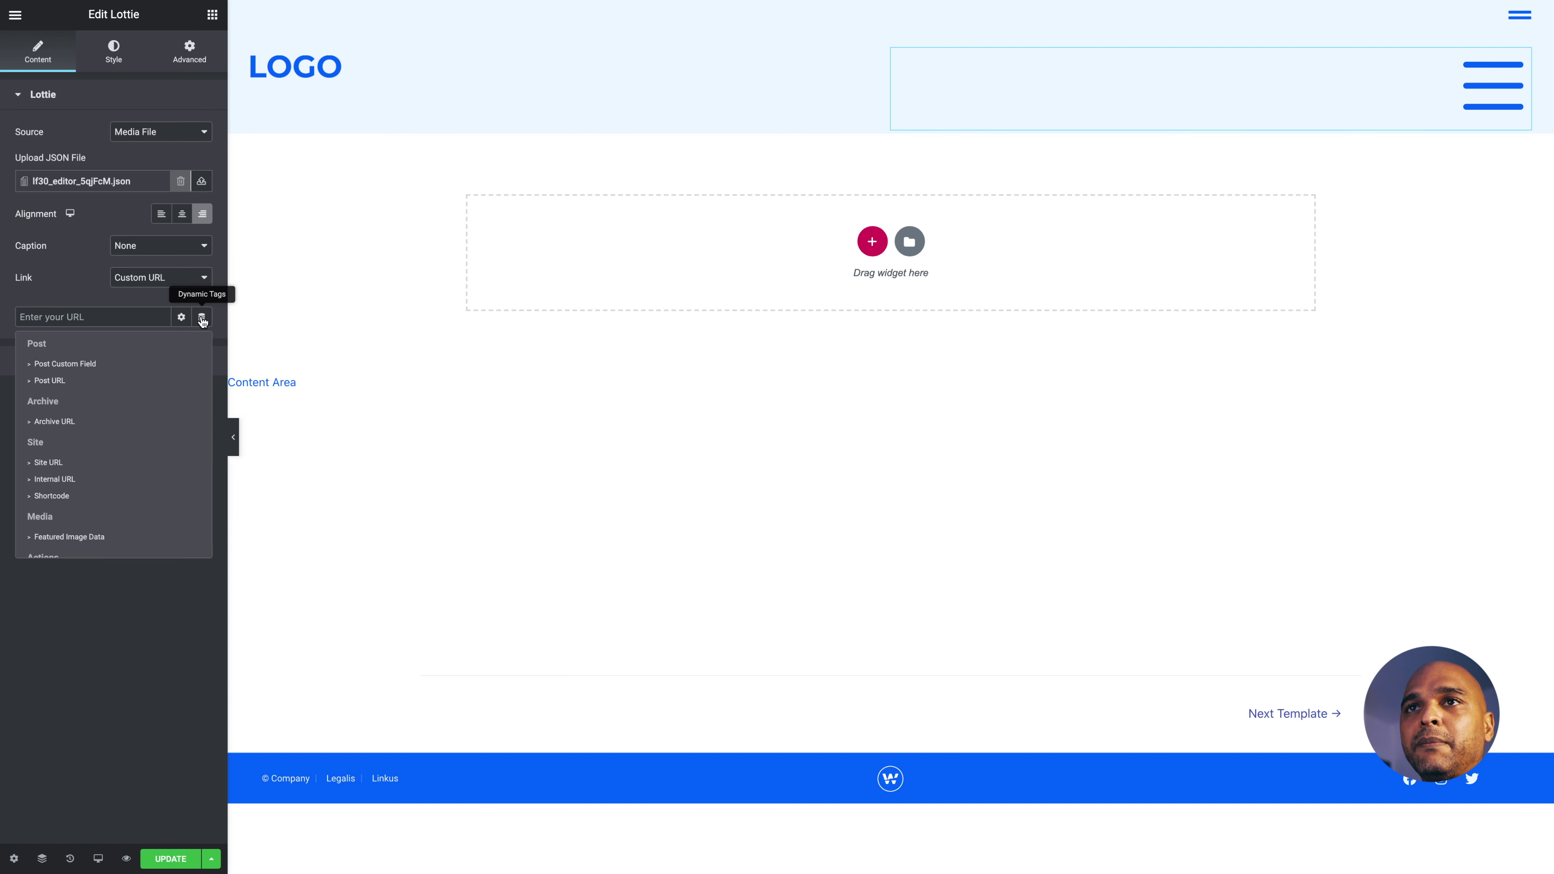
{"action": "scroll", "coordinate": [98, 438], "scroll_direction": "down", "scroll_amount": 3}
{"action": "scroll", "coordinate": [98, 438], "scroll_direction": "down", "scroll_amount": 1}
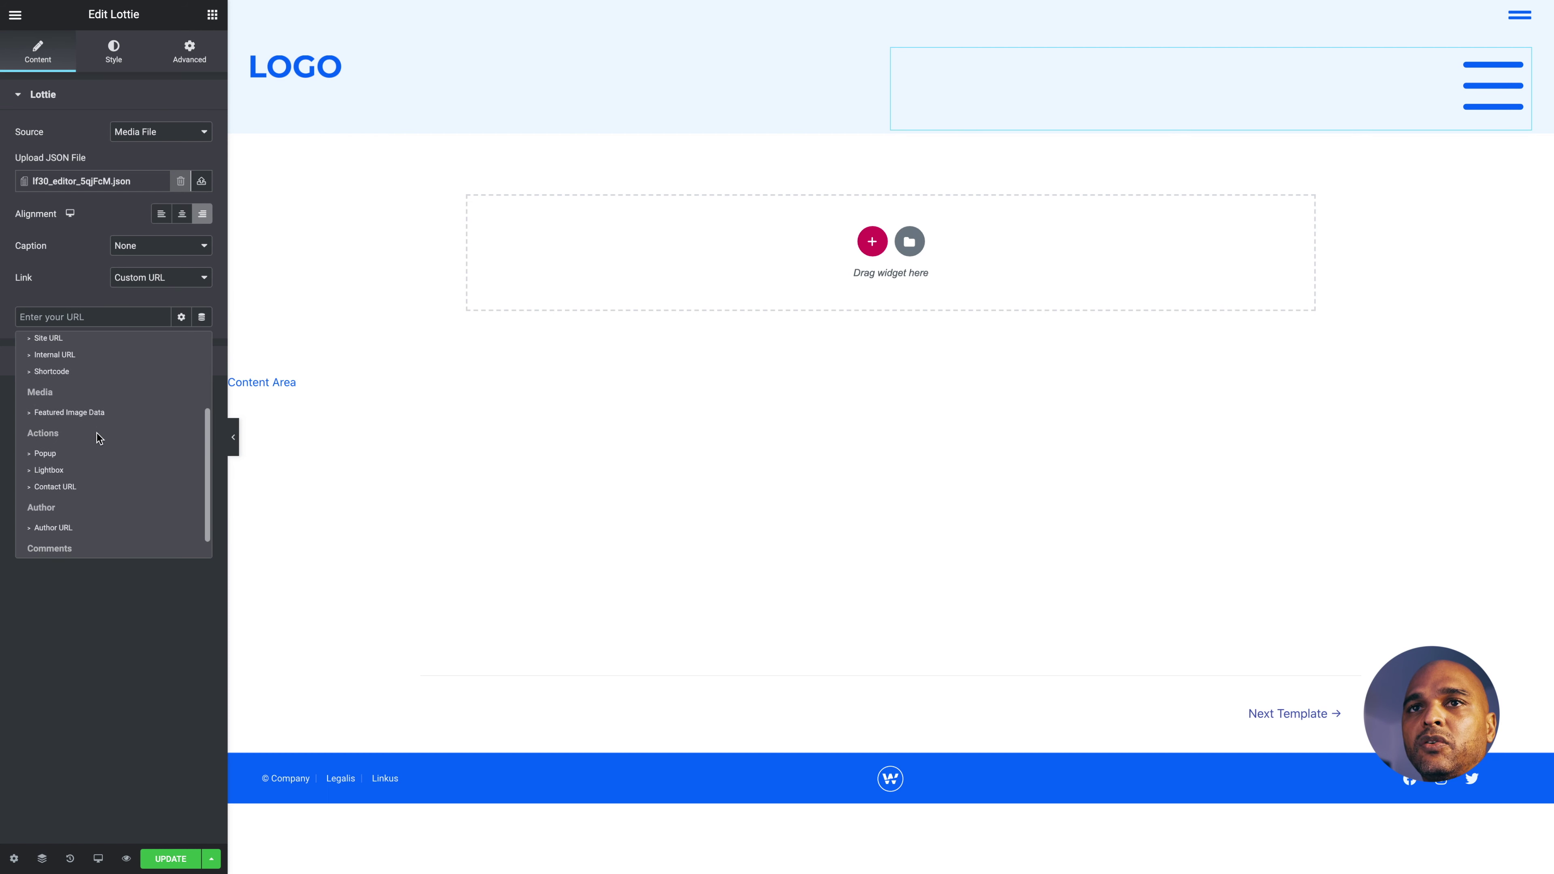
{"action": "left_click", "coordinate": [38, 451]}
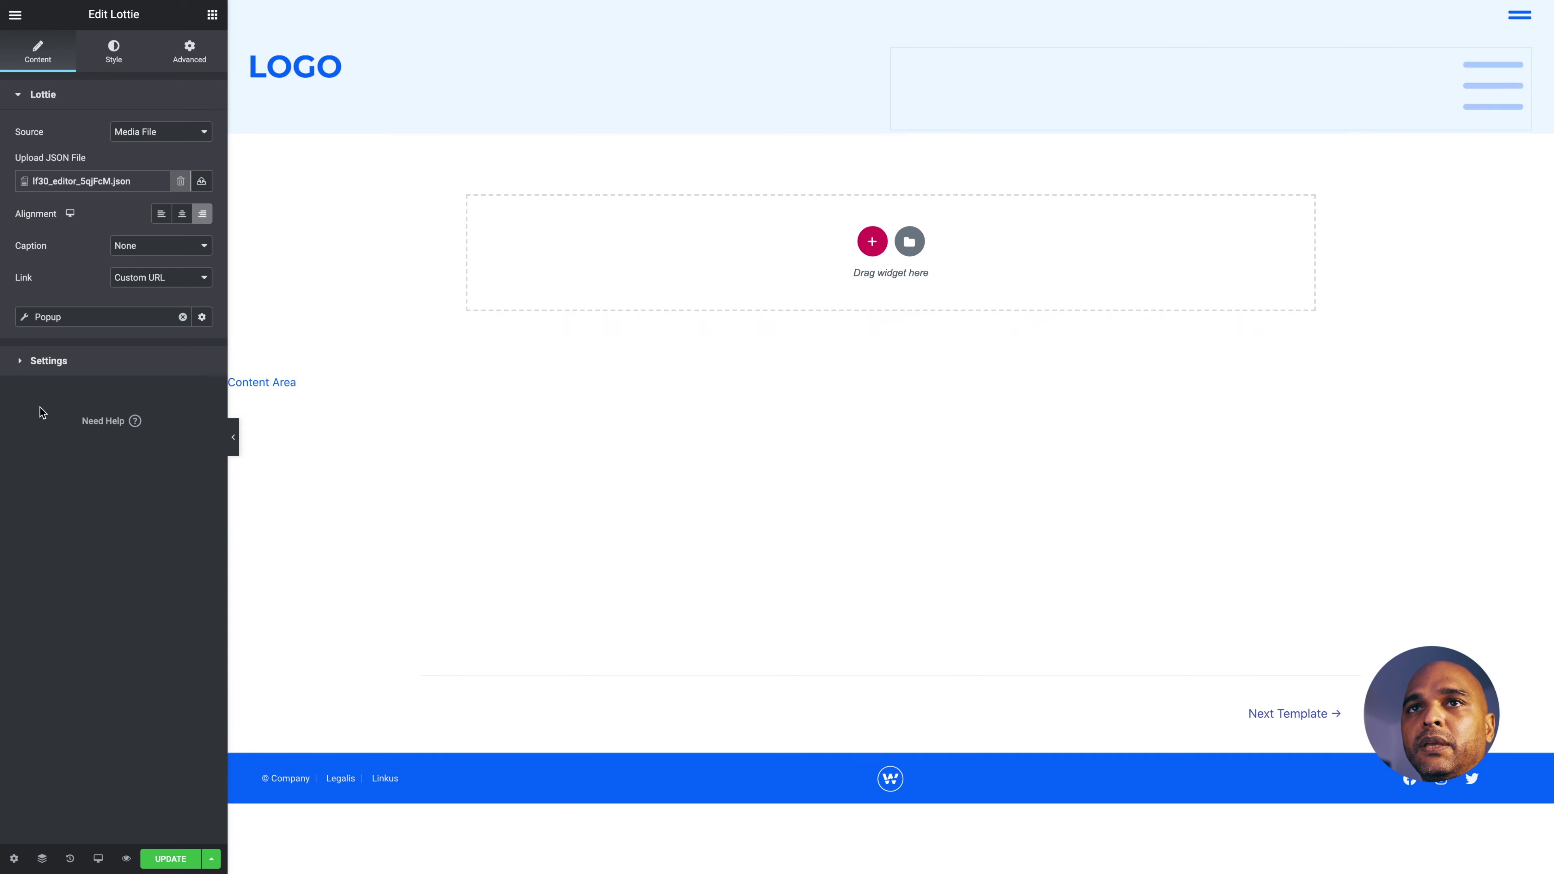
{"action": "left_click", "coordinate": [24, 317]}
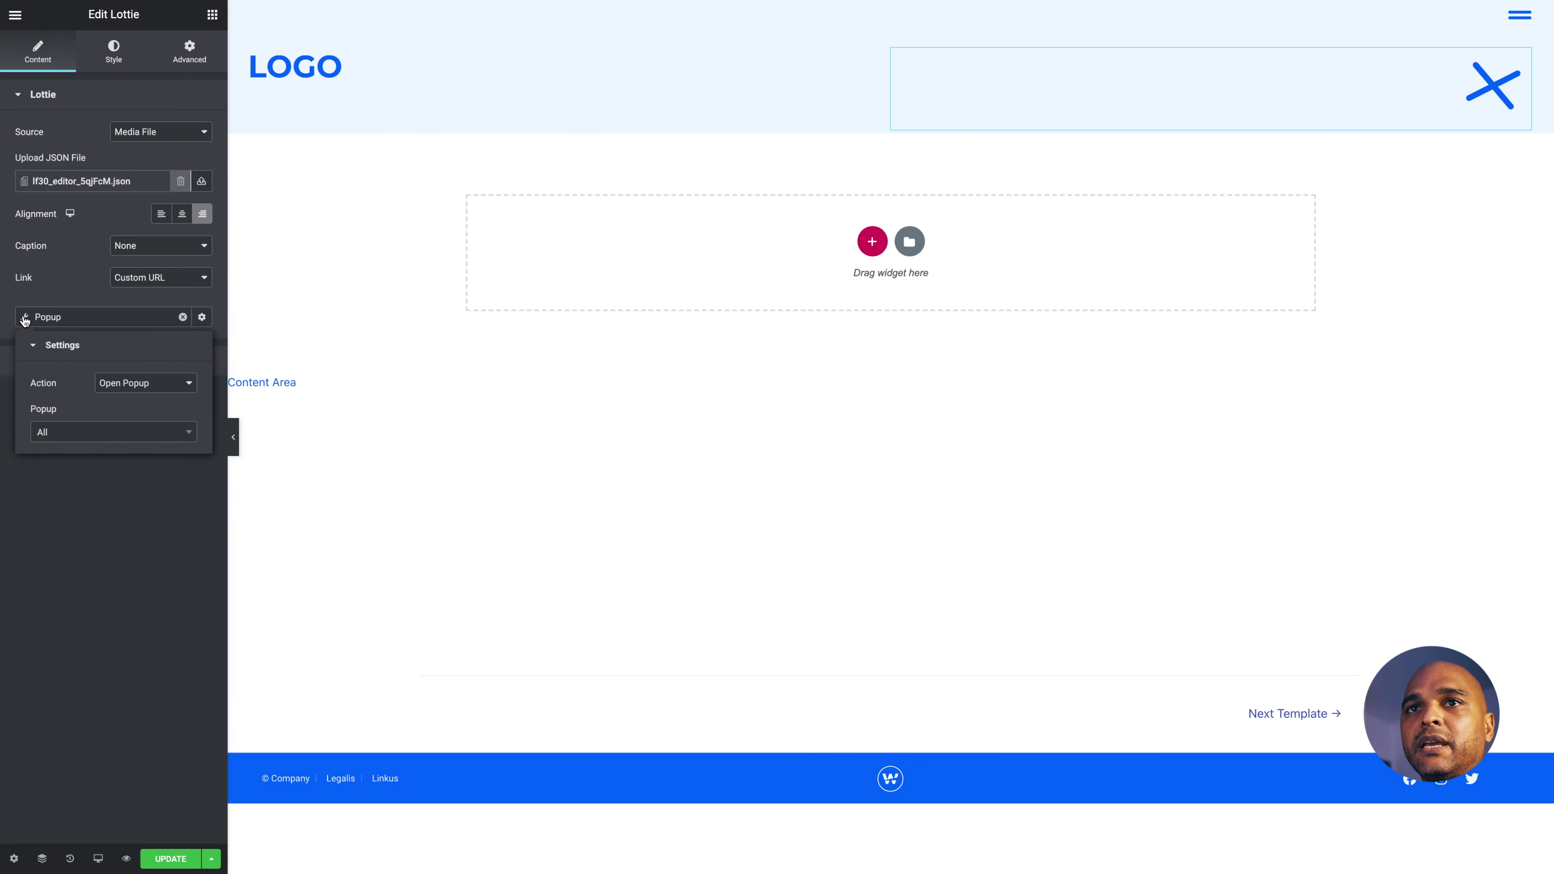
{"action": "left_click", "coordinate": [51, 438]}
{"action": "type", "text": "pe"}
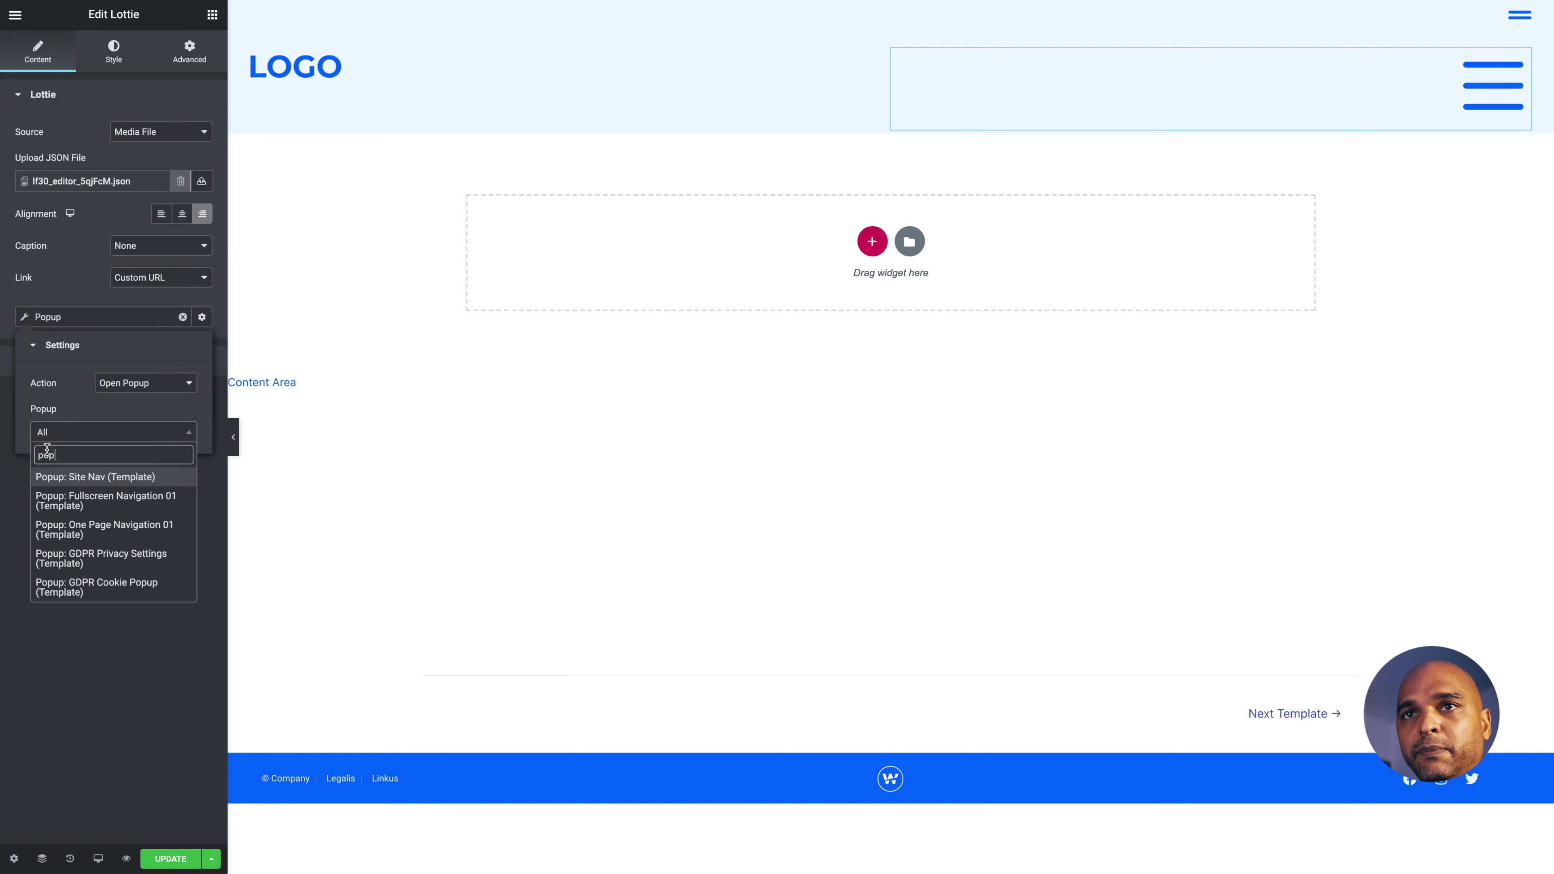
{"action": "left_click", "coordinate": [61, 501]}
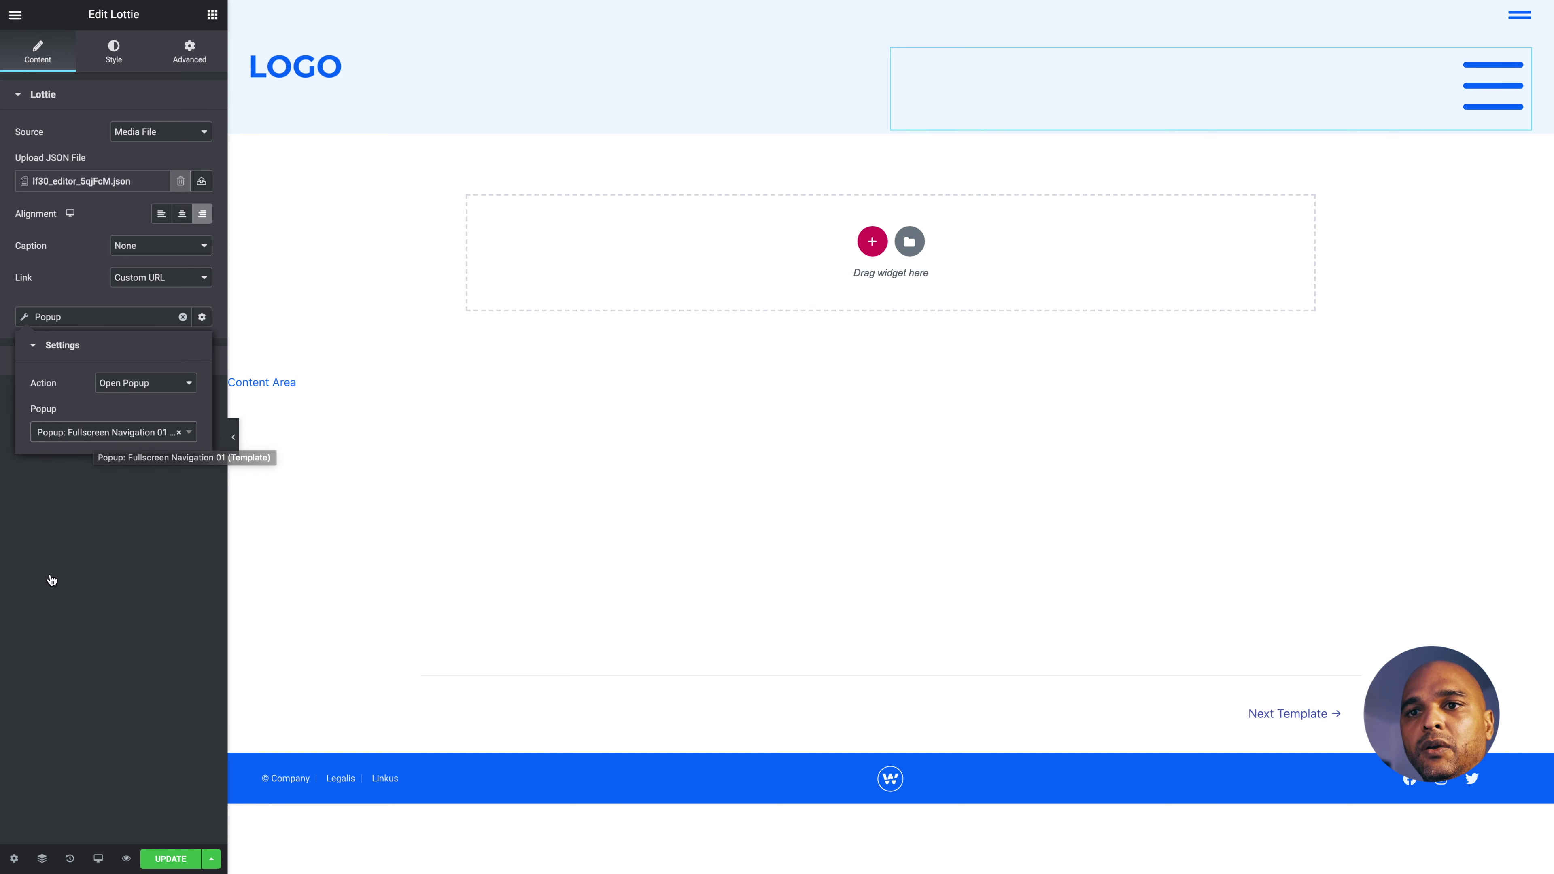
{"action": "left_click", "coordinate": [174, 859]}
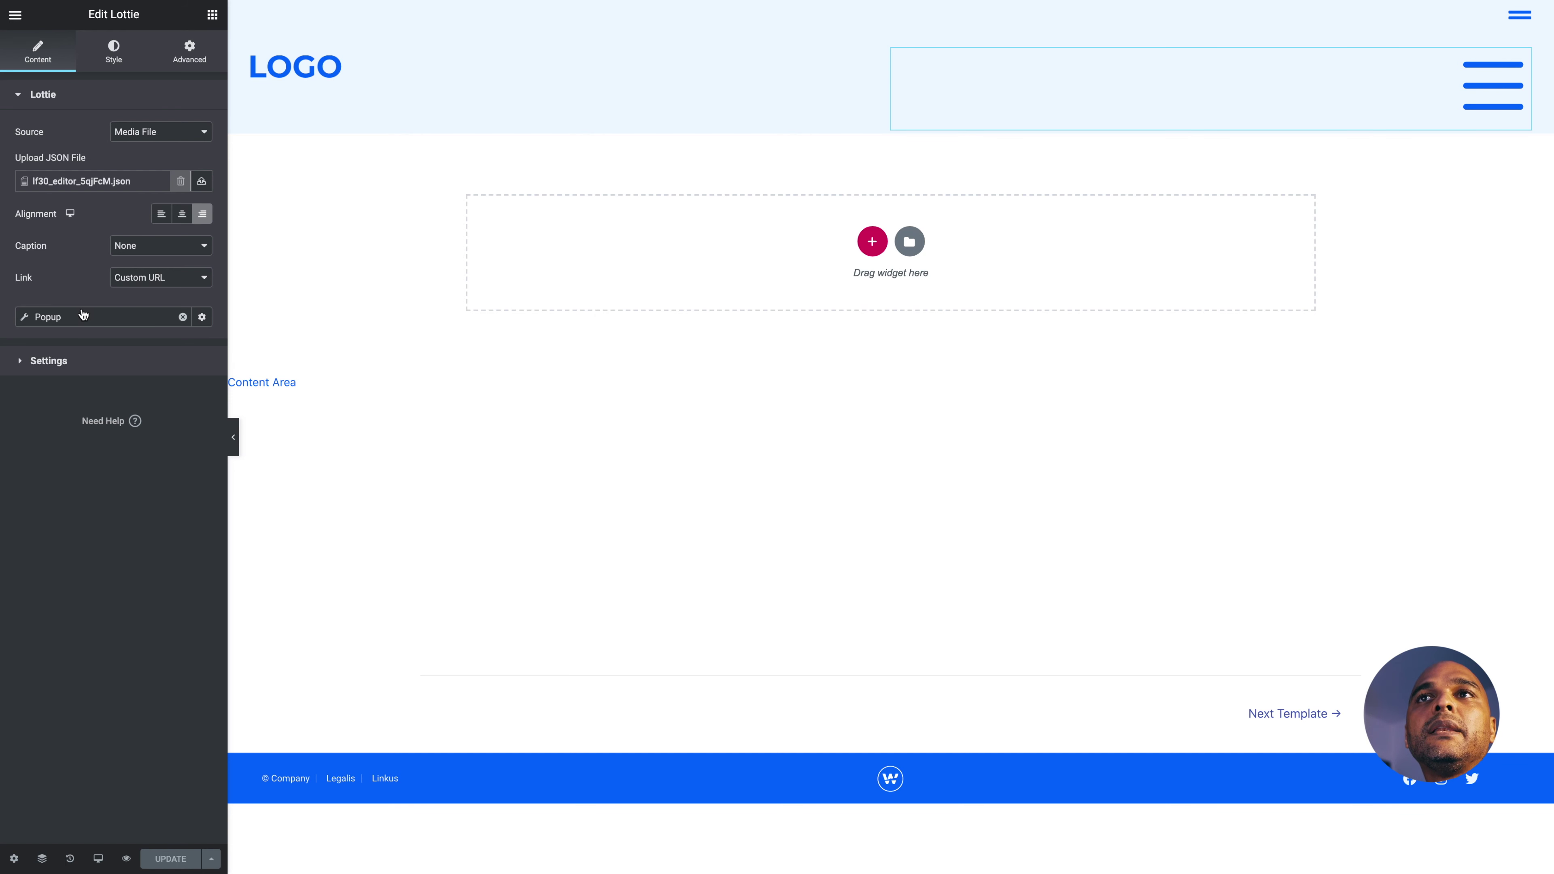
Set the Lottie animation's trigger to On Click, then test the icon by opening and closing its popup
{"action": "left_click", "coordinate": [44, 361]}
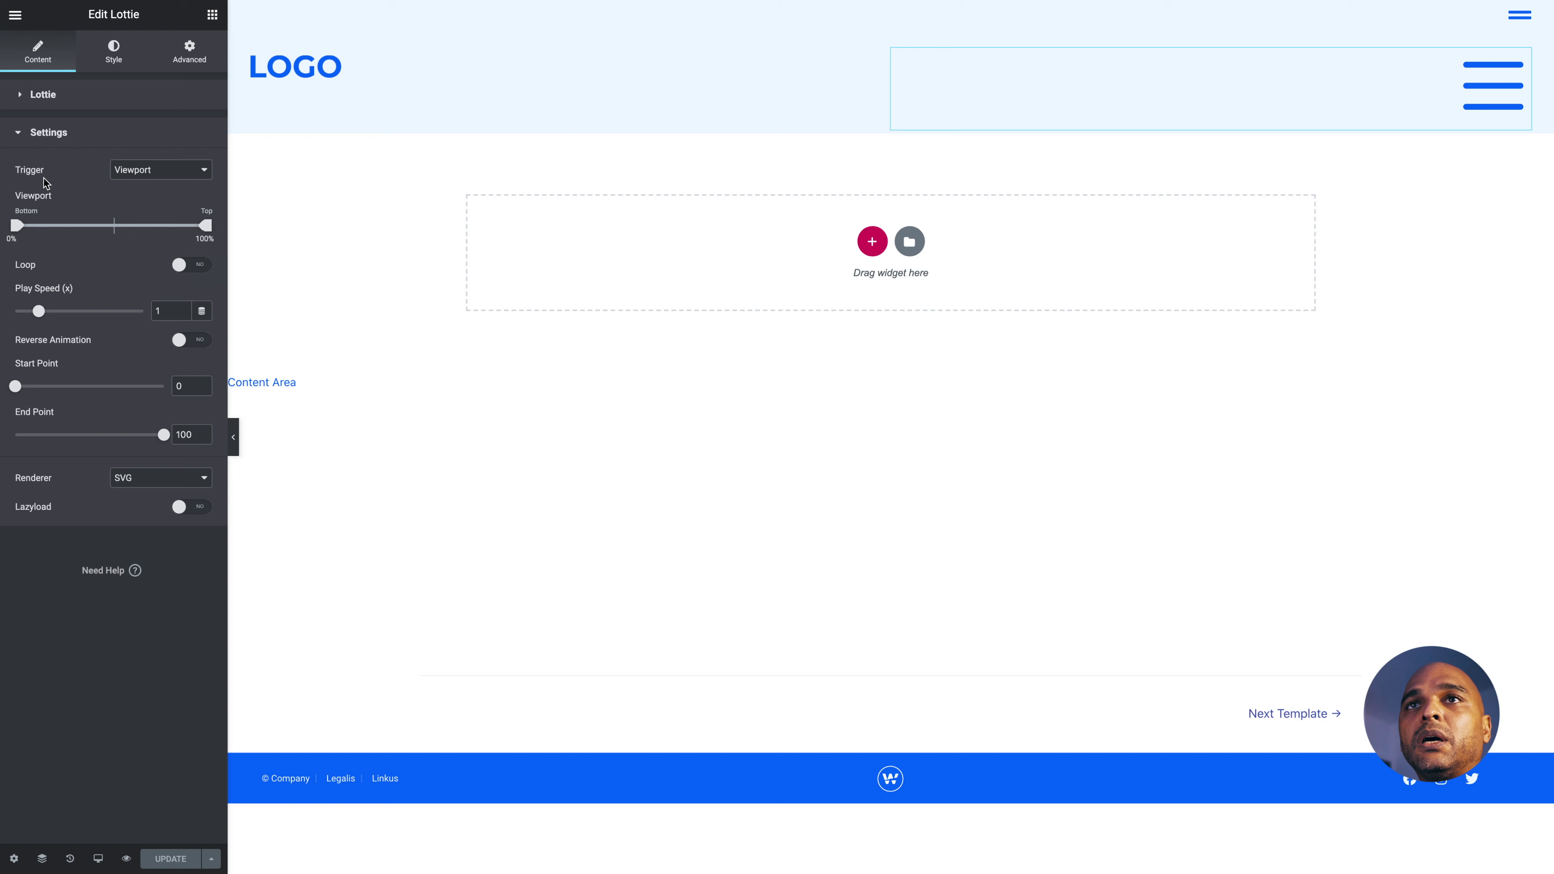
{"action": "left_click", "coordinate": [146, 173]}
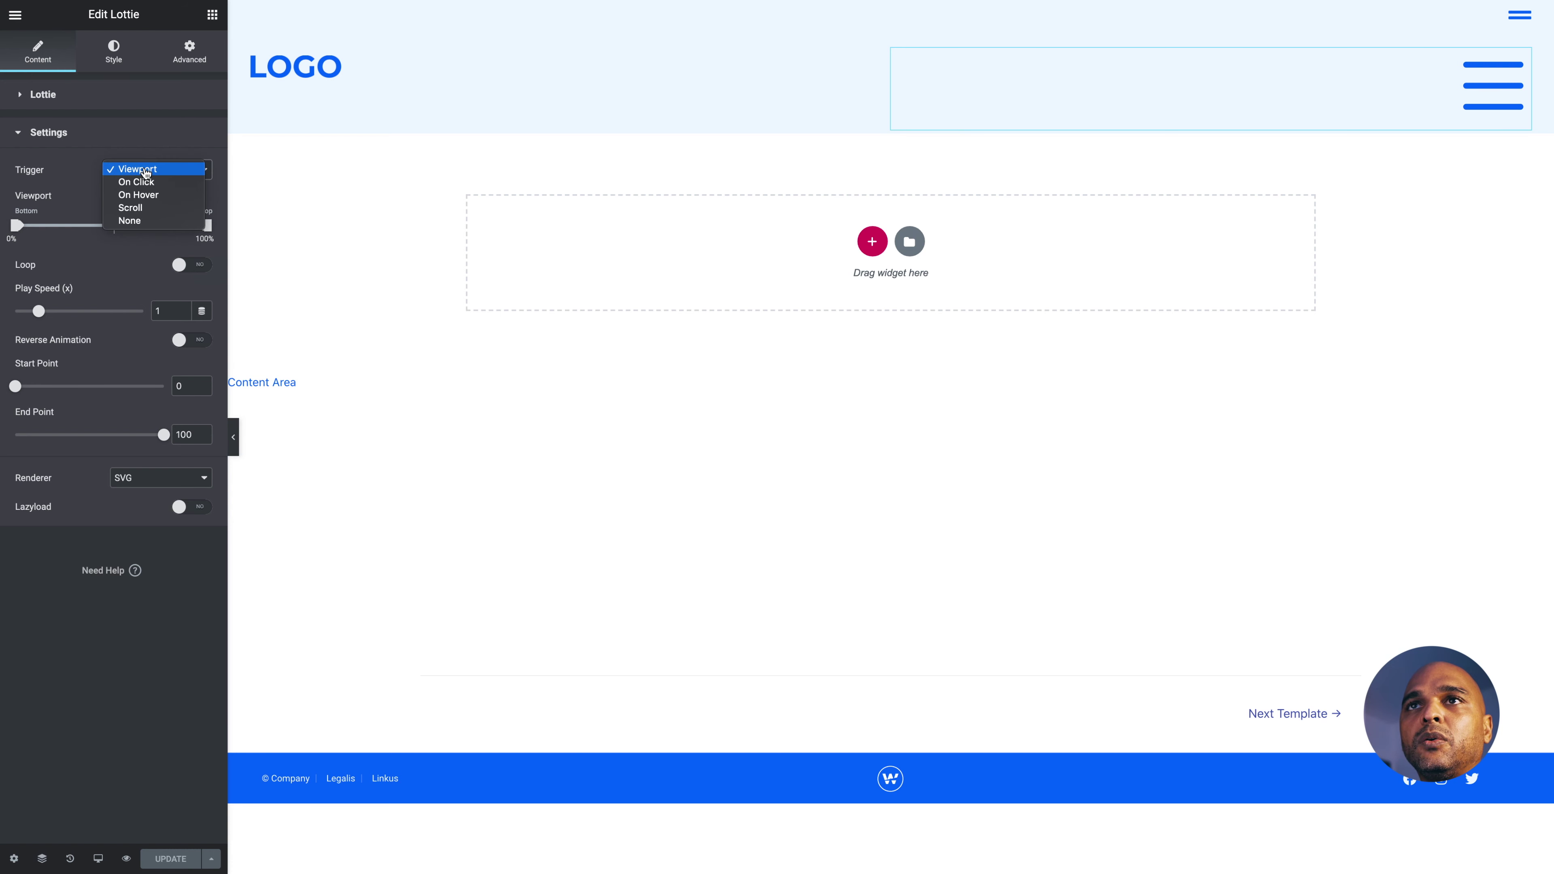
{"action": "left_click", "coordinate": [78, 173]}
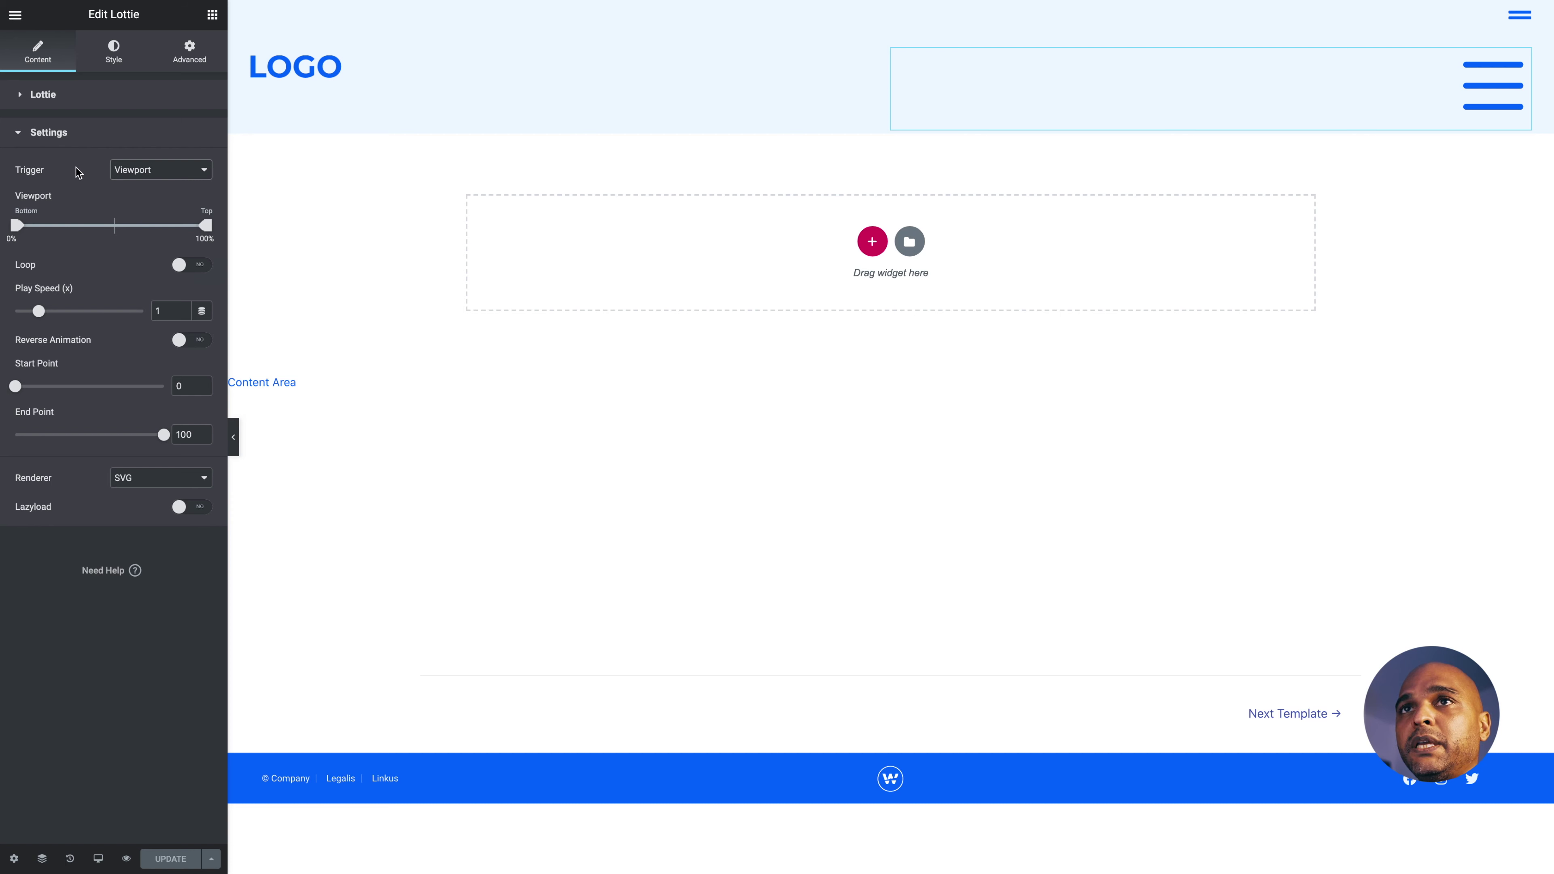
{"action": "left_click", "coordinate": [125, 176]}
{"action": "left_click", "coordinate": [127, 183]}
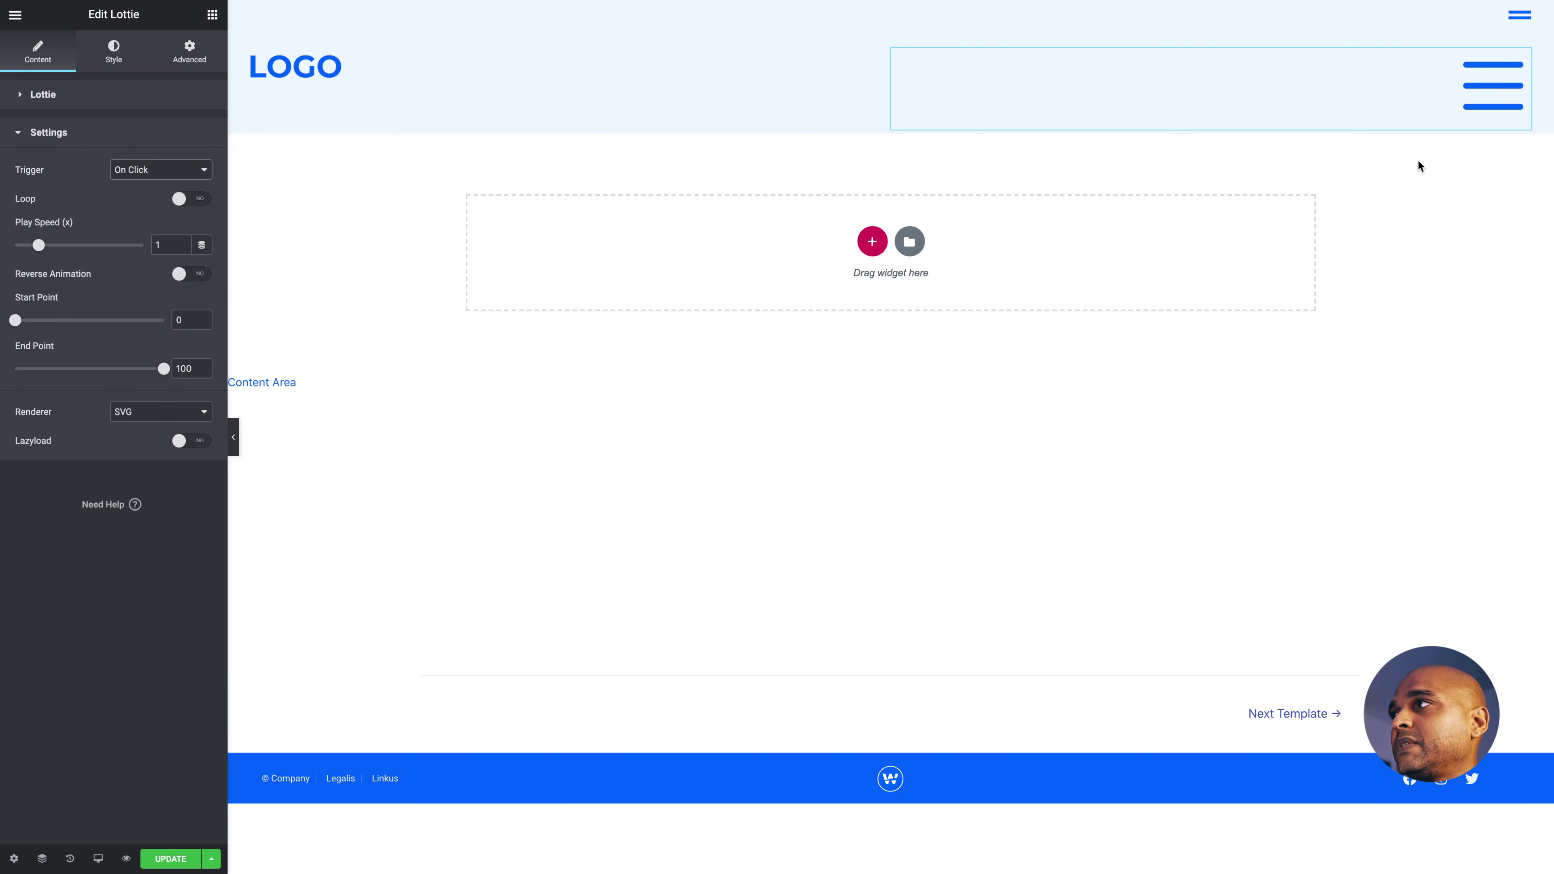
{"action": "left_click", "coordinate": [1493, 98]}
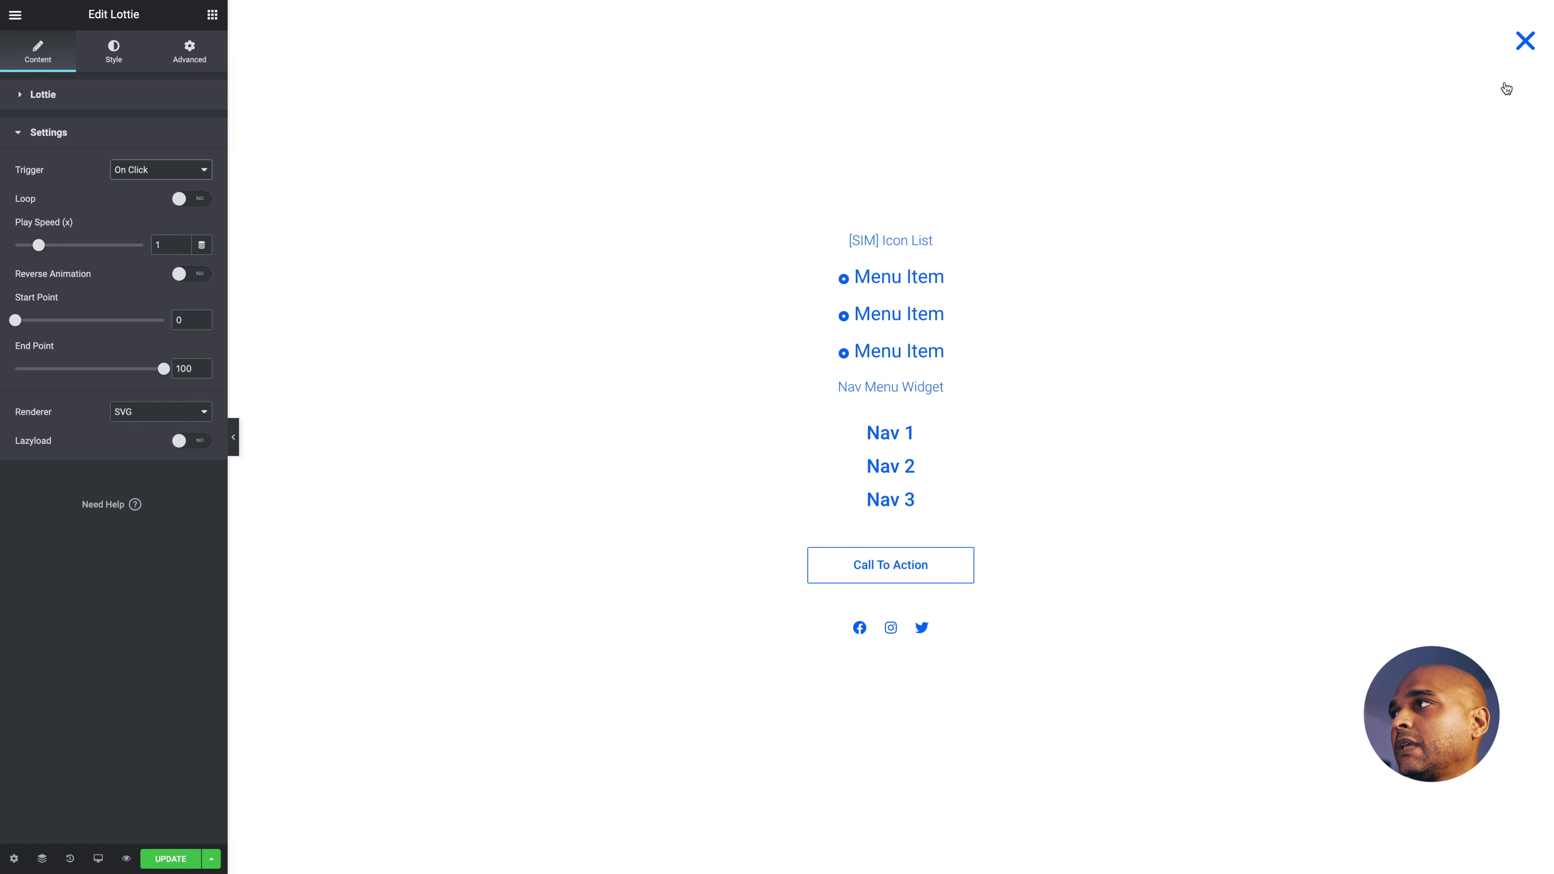
{"action": "left_click", "coordinate": [1523, 42]}
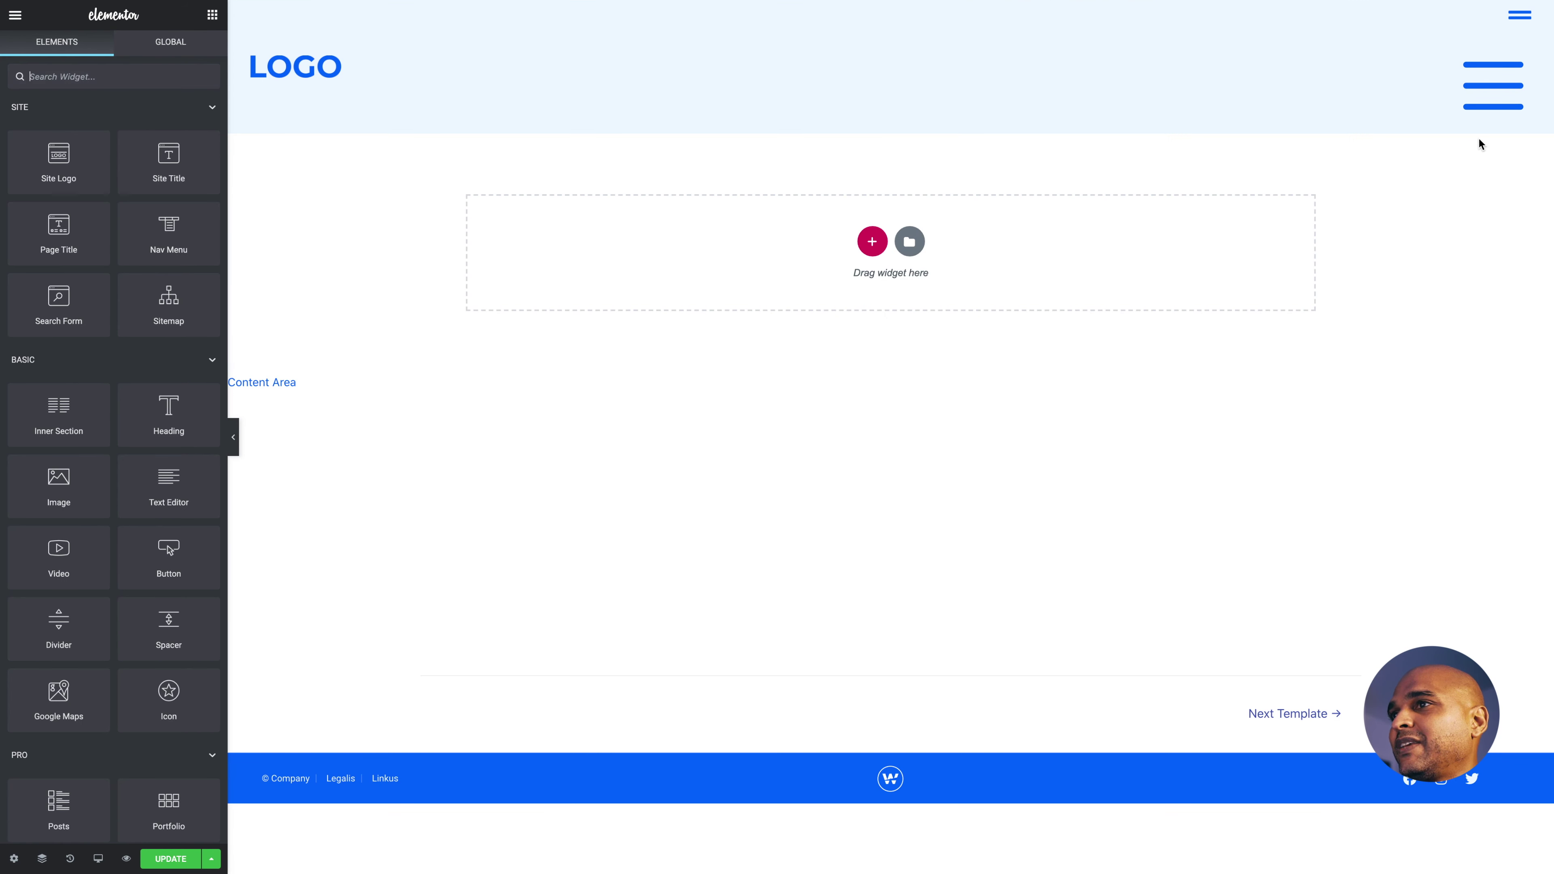
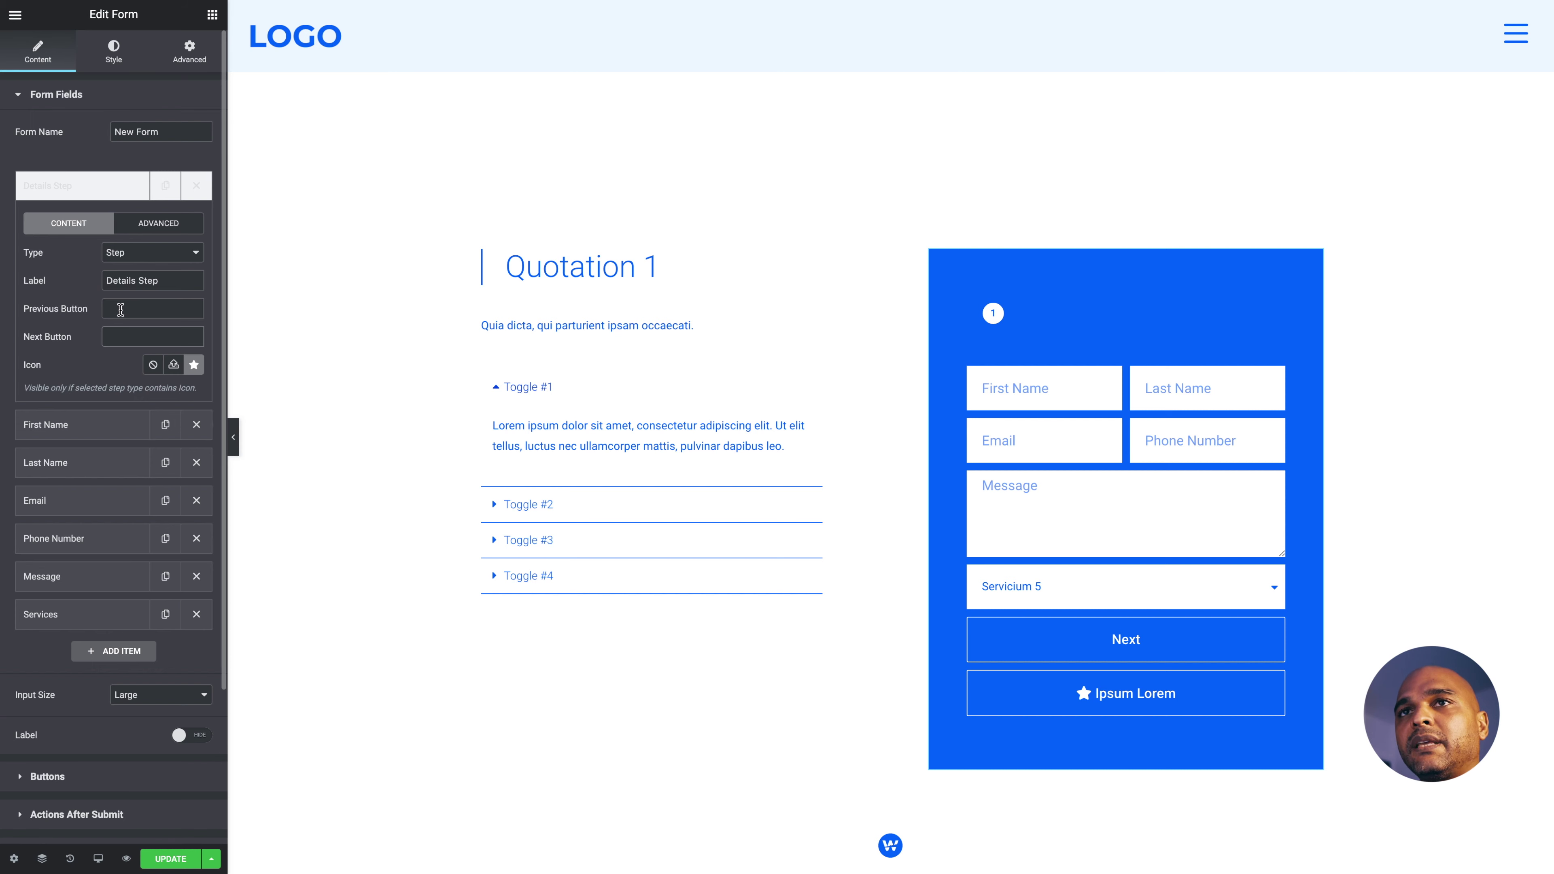
Add a new form field of type Step labelled Message Step
{"action": "left_click", "coordinate": [72, 186]}
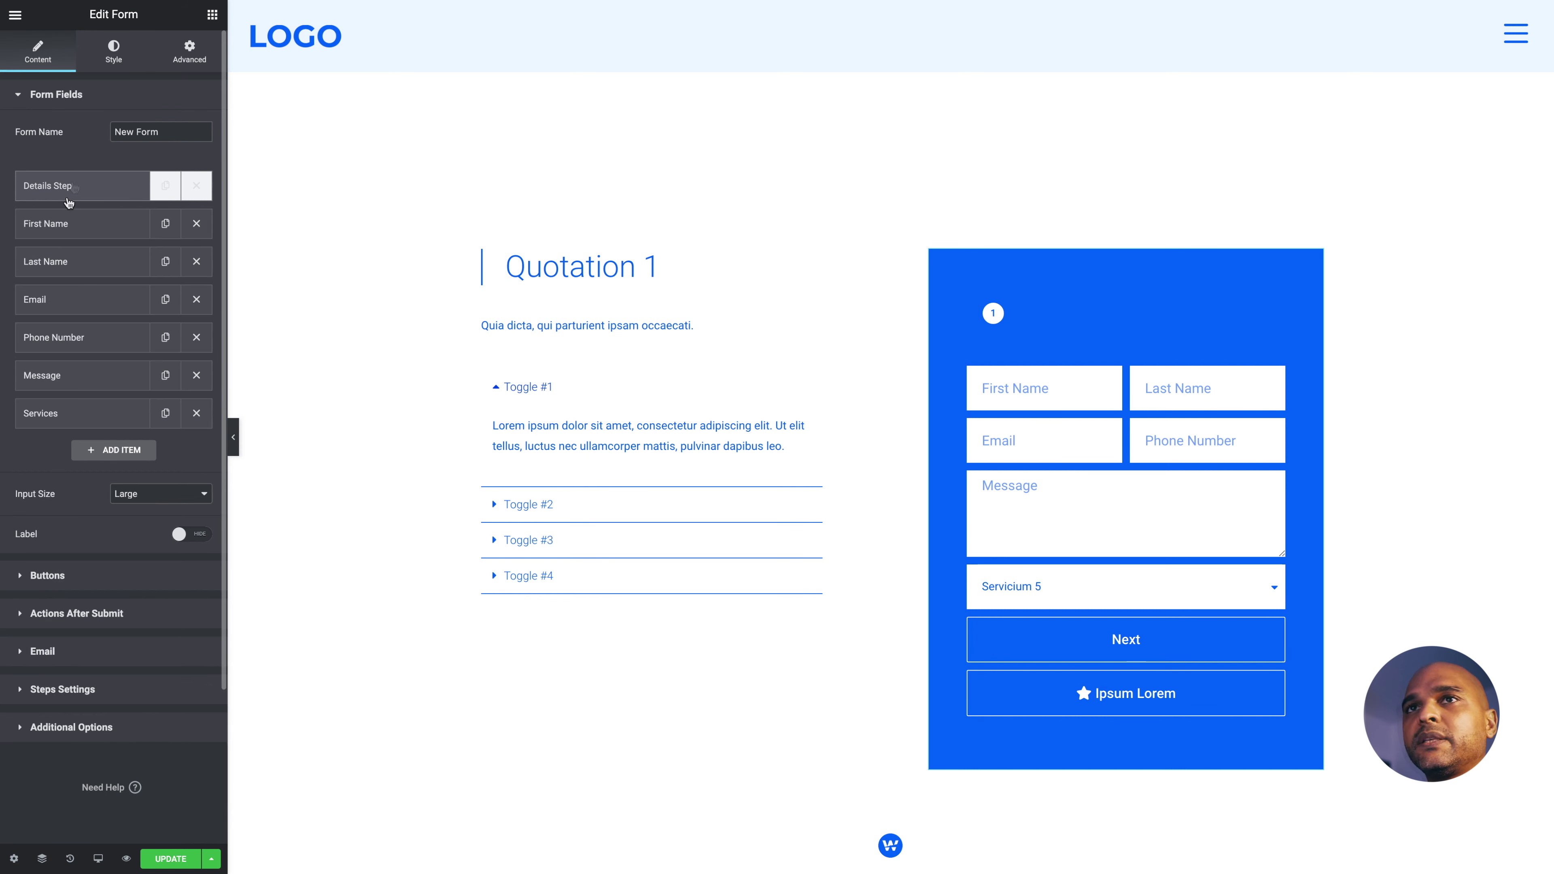
{"action": "left_click", "coordinate": [105, 452]}
{"action": "left_click", "coordinate": [134, 517]}
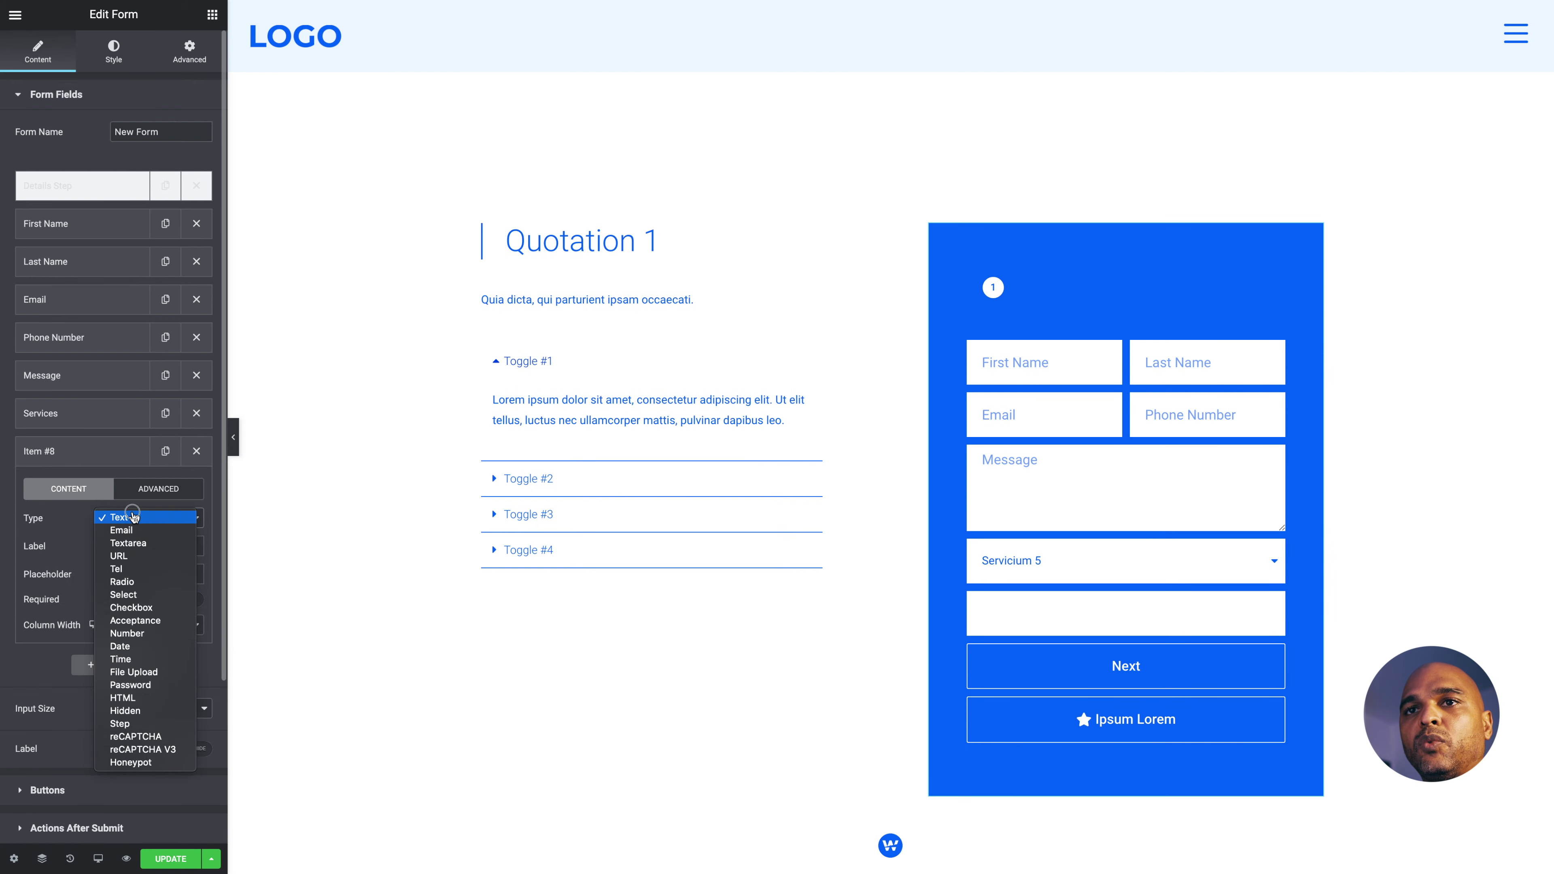
{"action": "left_click", "coordinate": [122, 723]}
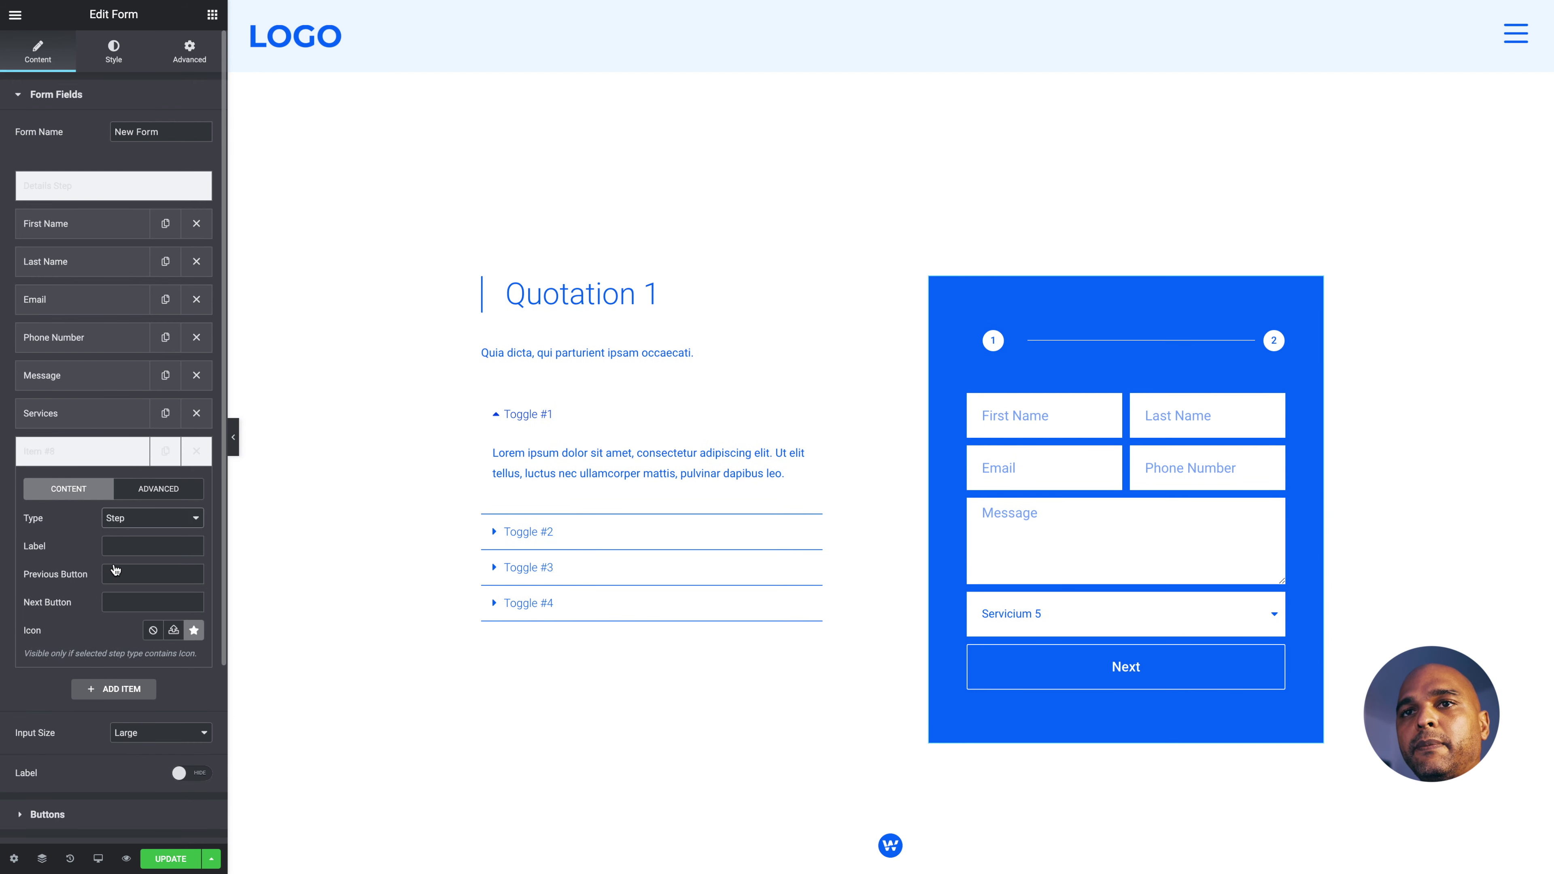
{"action": "left_click", "coordinate": [113, 550]}
{"action": "type", "text": "Message"}
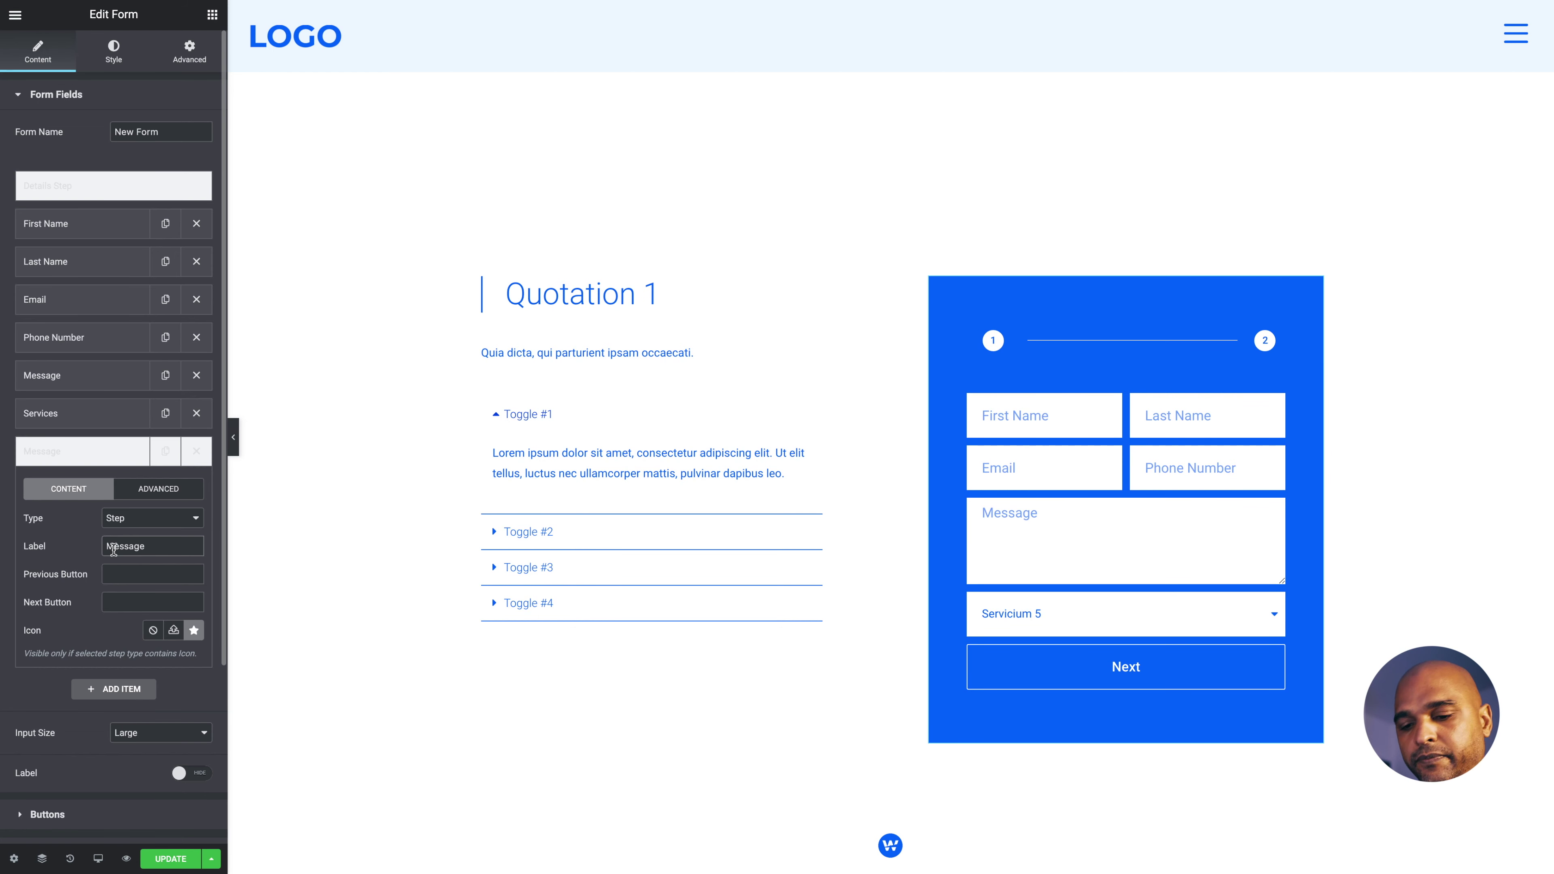
{"action": "type", "text": " Step"}
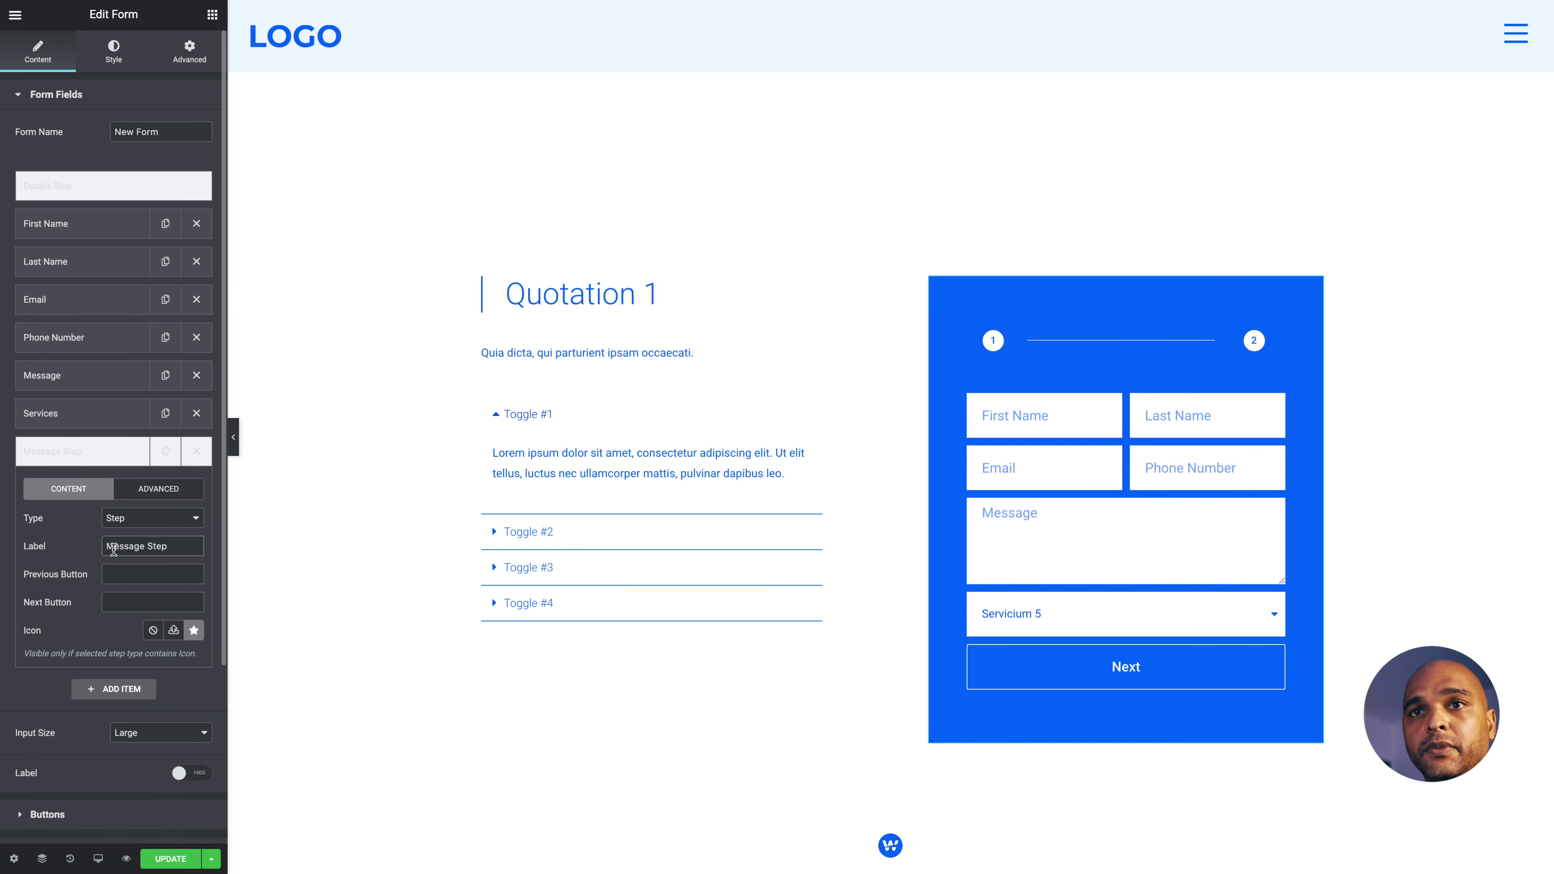
Move the Message Step between the Phone Number and Message fields, and collapse its settings
{"action": "left_click", "coordinate": [74, 456]}
{"action": "left_click_drag", "start_coordinate": [74, 456], "coordinate": [78, 348]}
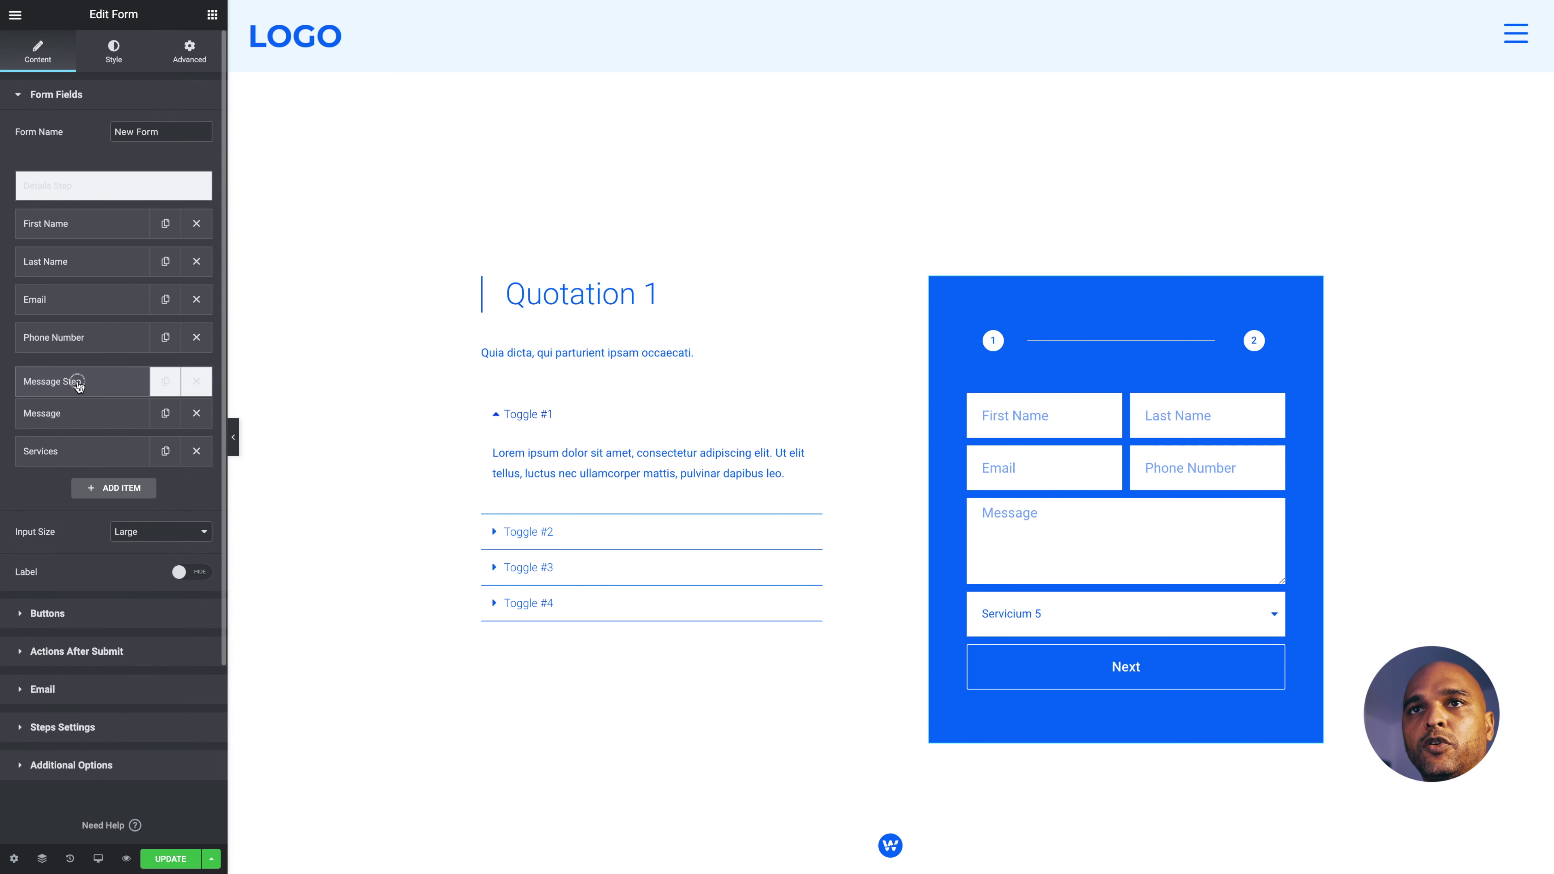
{"action": "left_click", "coordinate": [79, 383]}
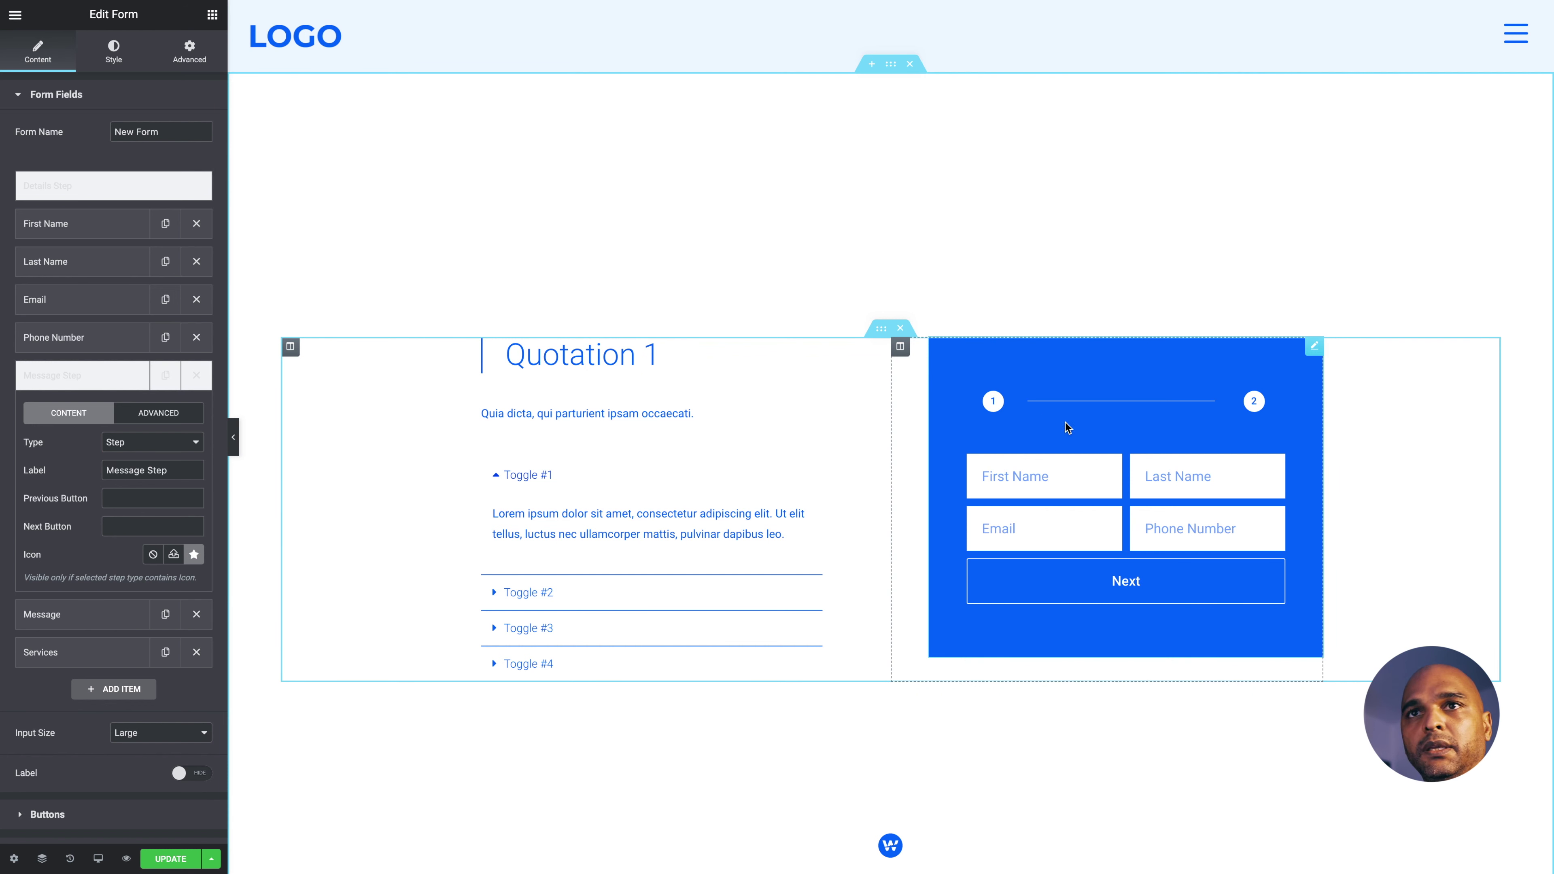
{"action": "left_click", "coordinate": [61, 376]}
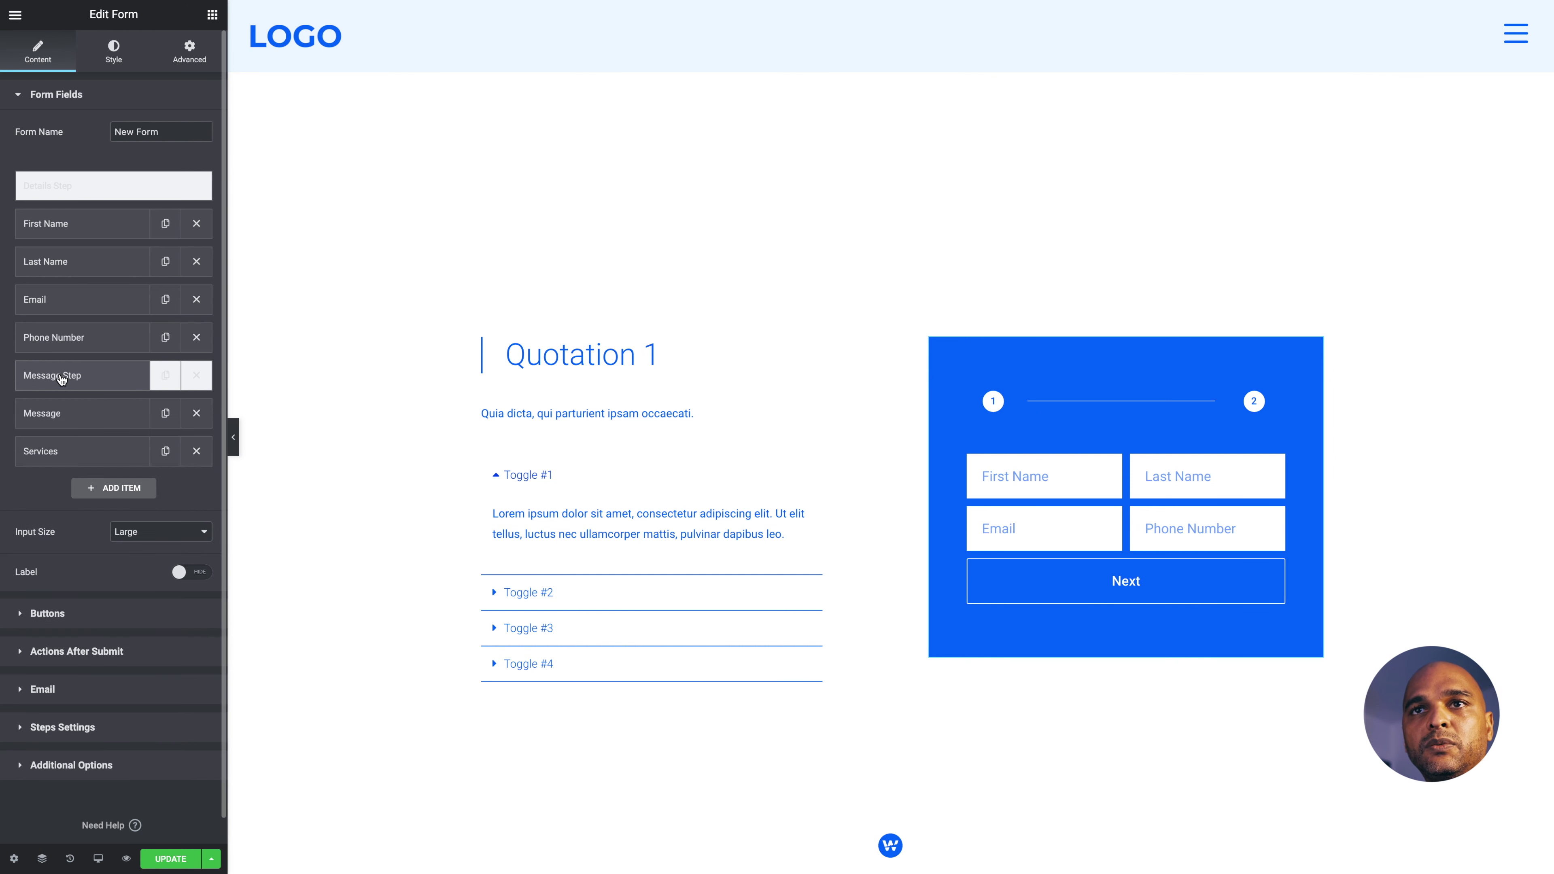
Add another form field of type Step labelled Services Step
{"action": "left_click", "coordinate": [105, 495]}
{"action": "left_click", "coordinate": [120, 556]}
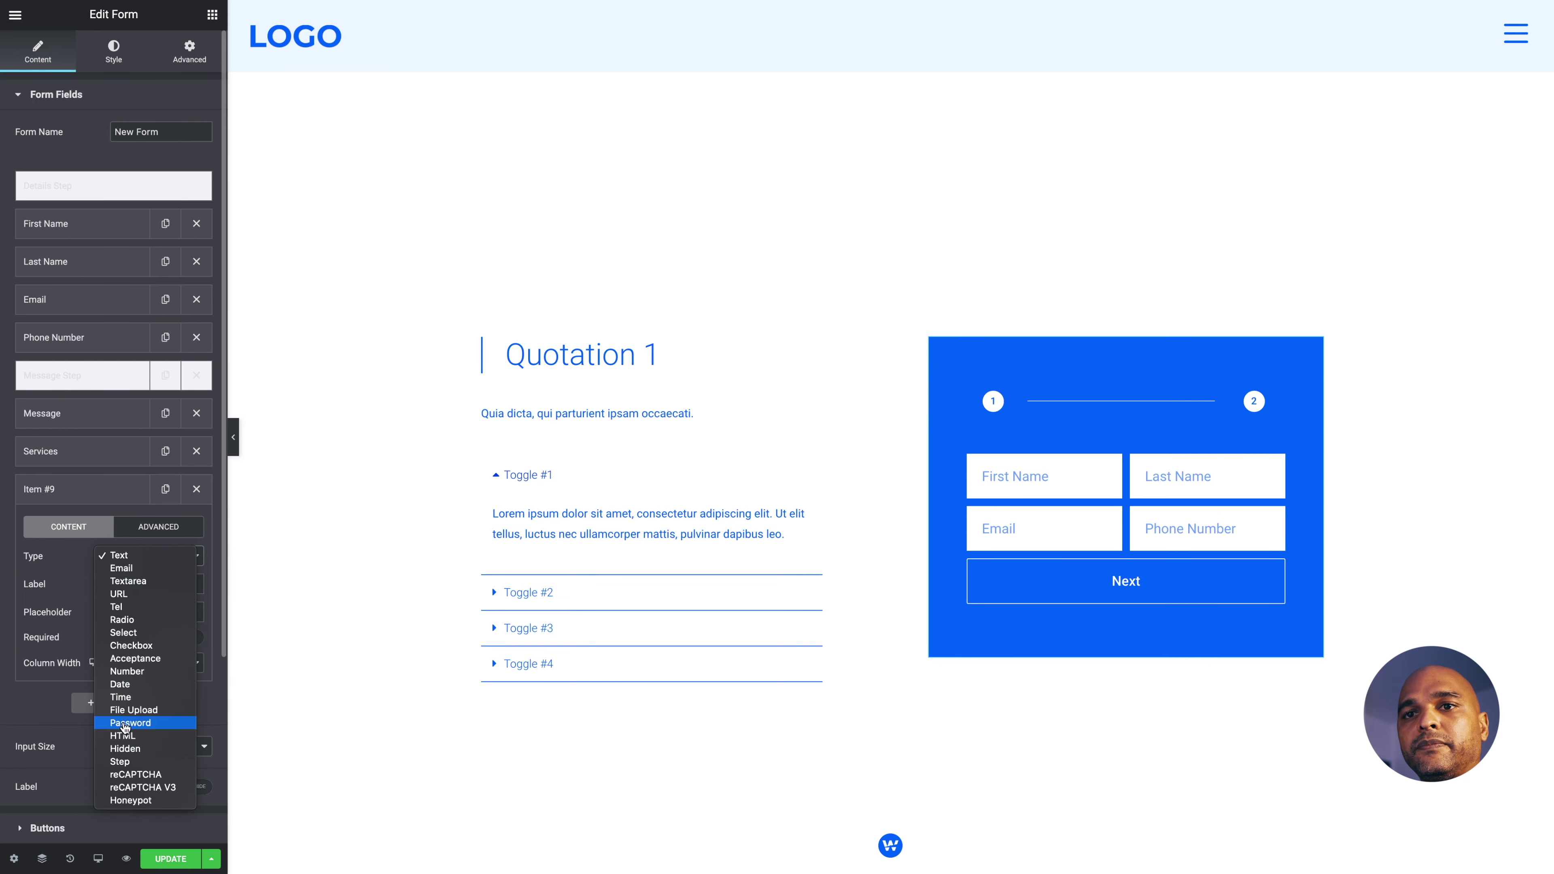
{"action": "left_click", "coordinate": [120, 762]}
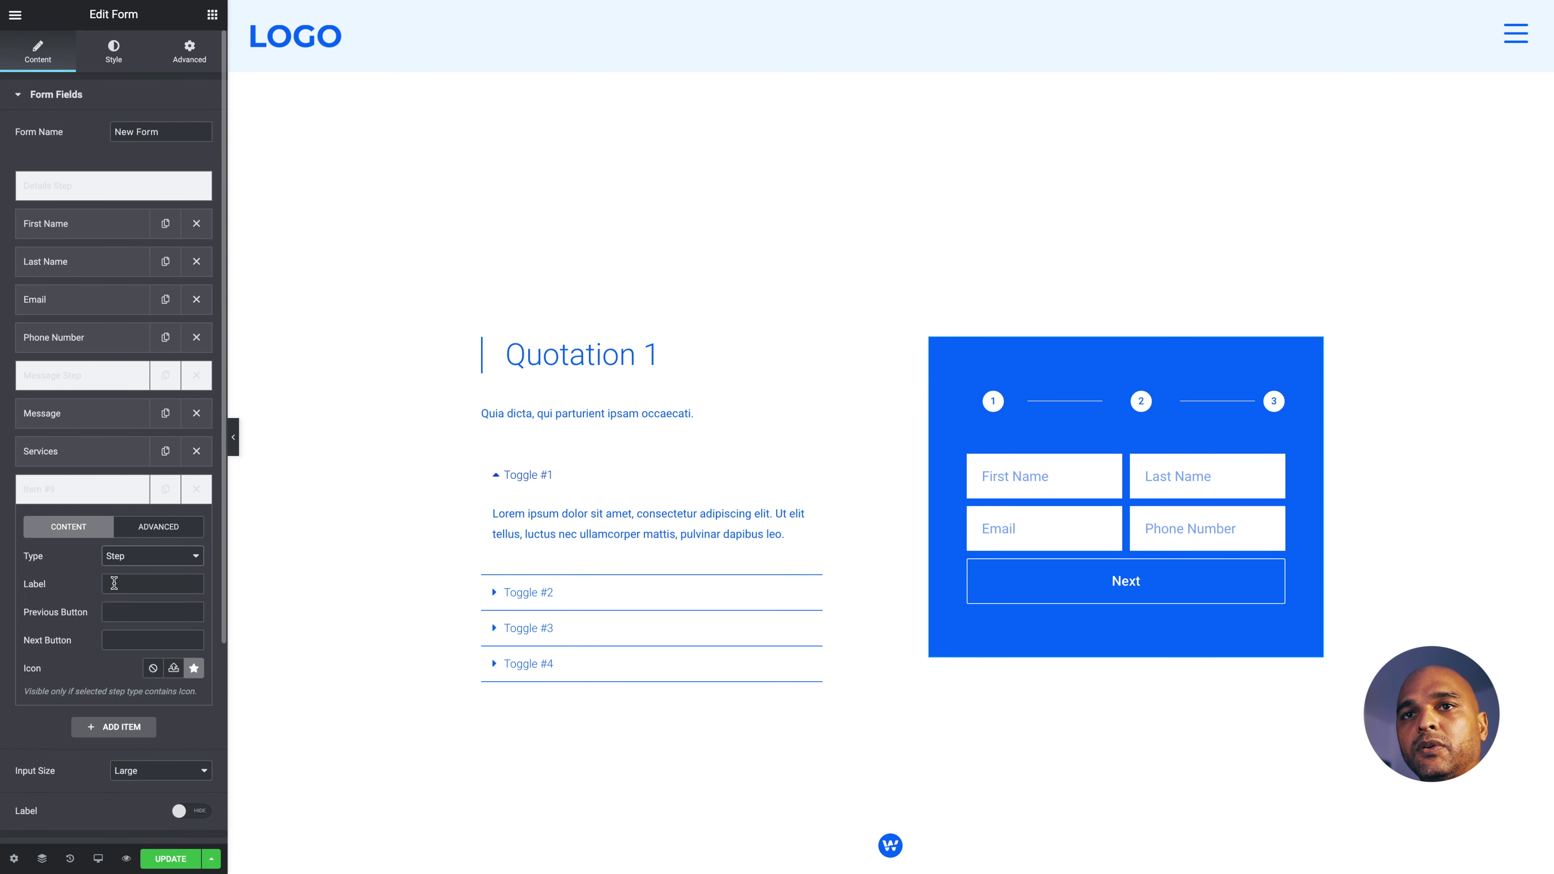
{"action": "left_click", "coordinate": [115, 585]}
{"action": "type", "text": "Services Step"}
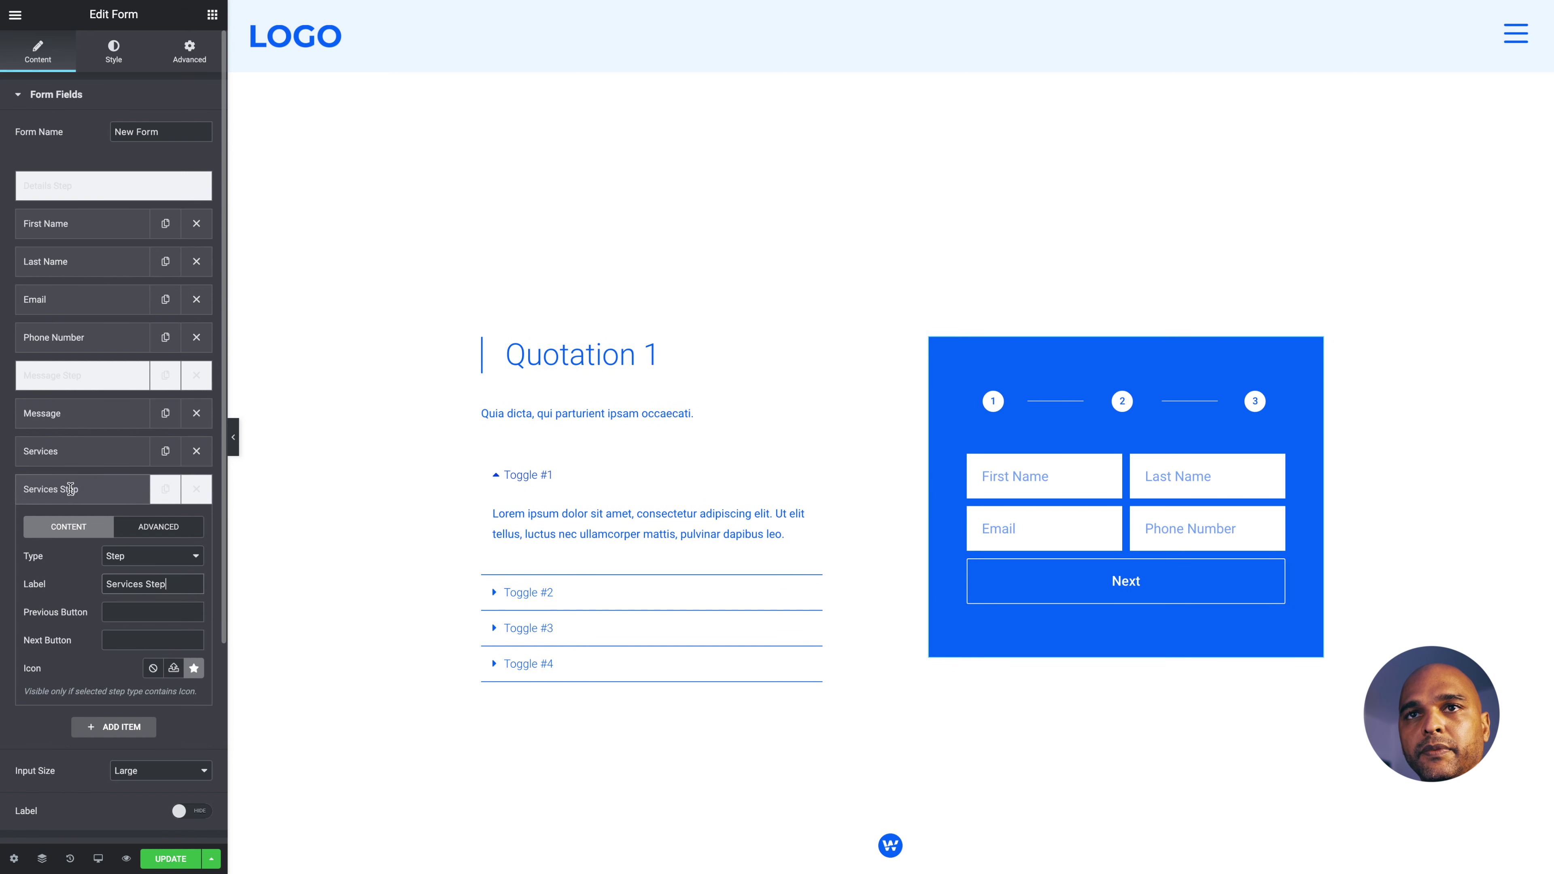
Move the Services Step between the Message and Services fields, and update the page
{"action": "left_click", "coordinate": [71, 489]}
{"action": "left_click_drag", "start_coordinate": [70, 489], "coordinate": [46, 460]}
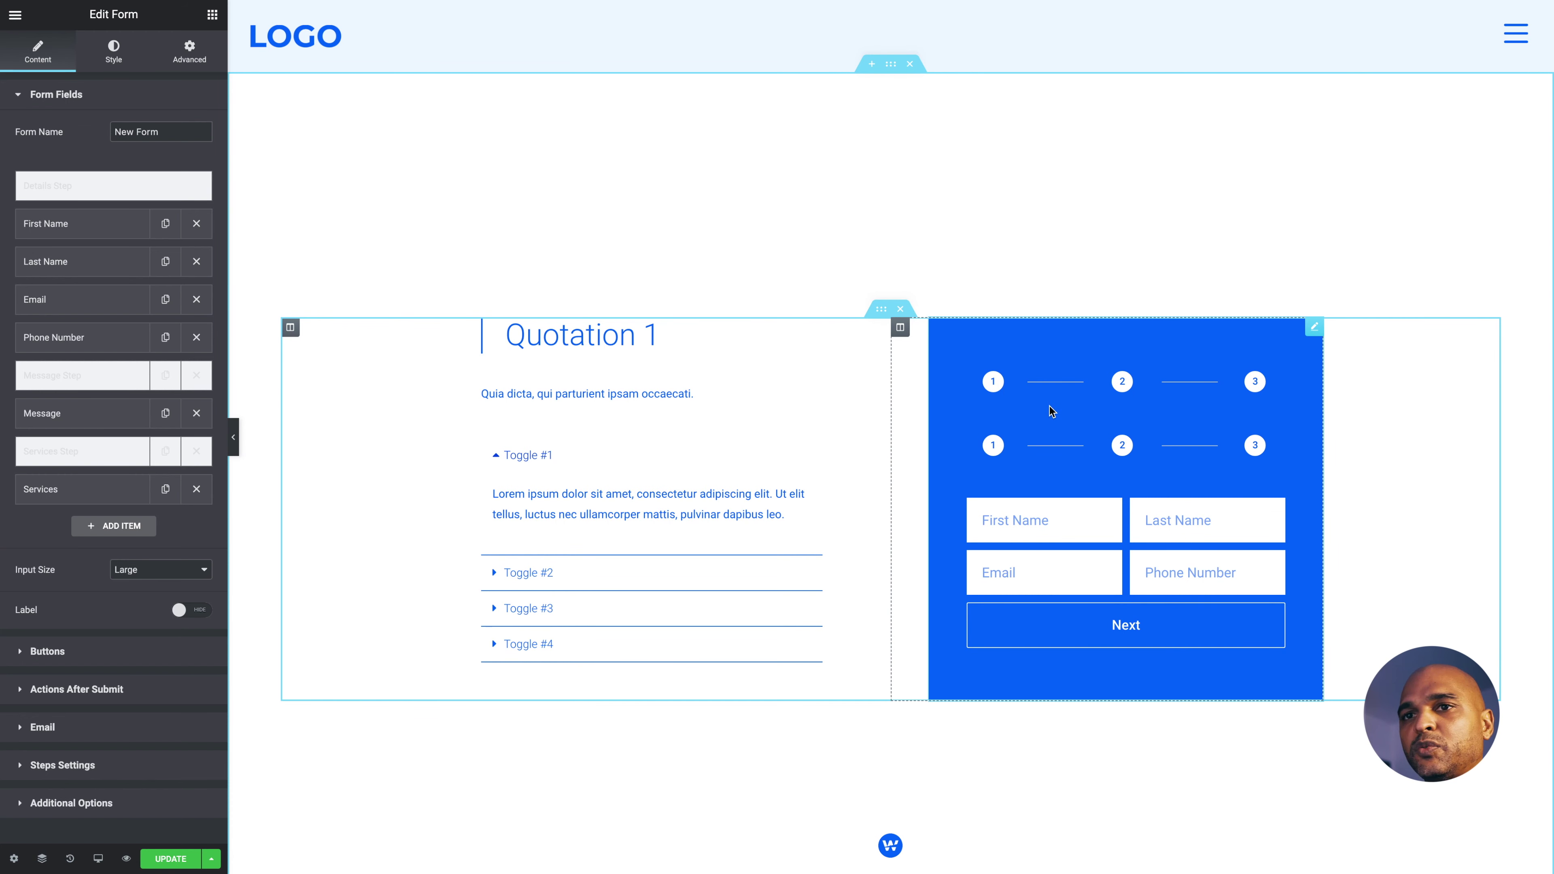
{"action": "left_click", "coordinate": [170, 859]}
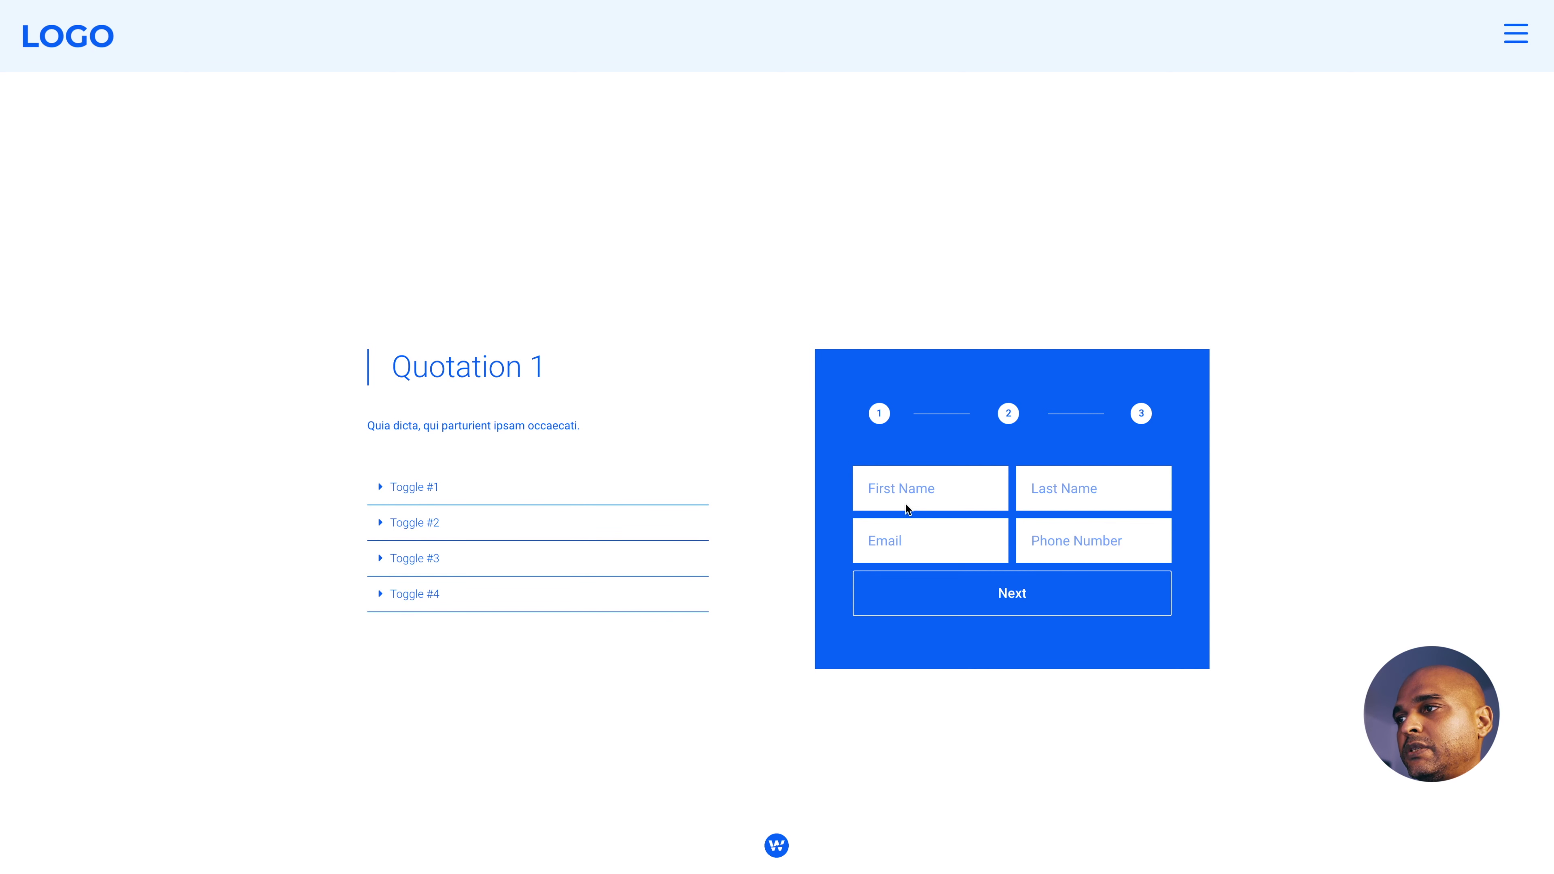
Test the multi-step form on the live page by advancing to its third step and choosing Servicium 2
{"action": "left_click", "coordinate": [987, 602]}
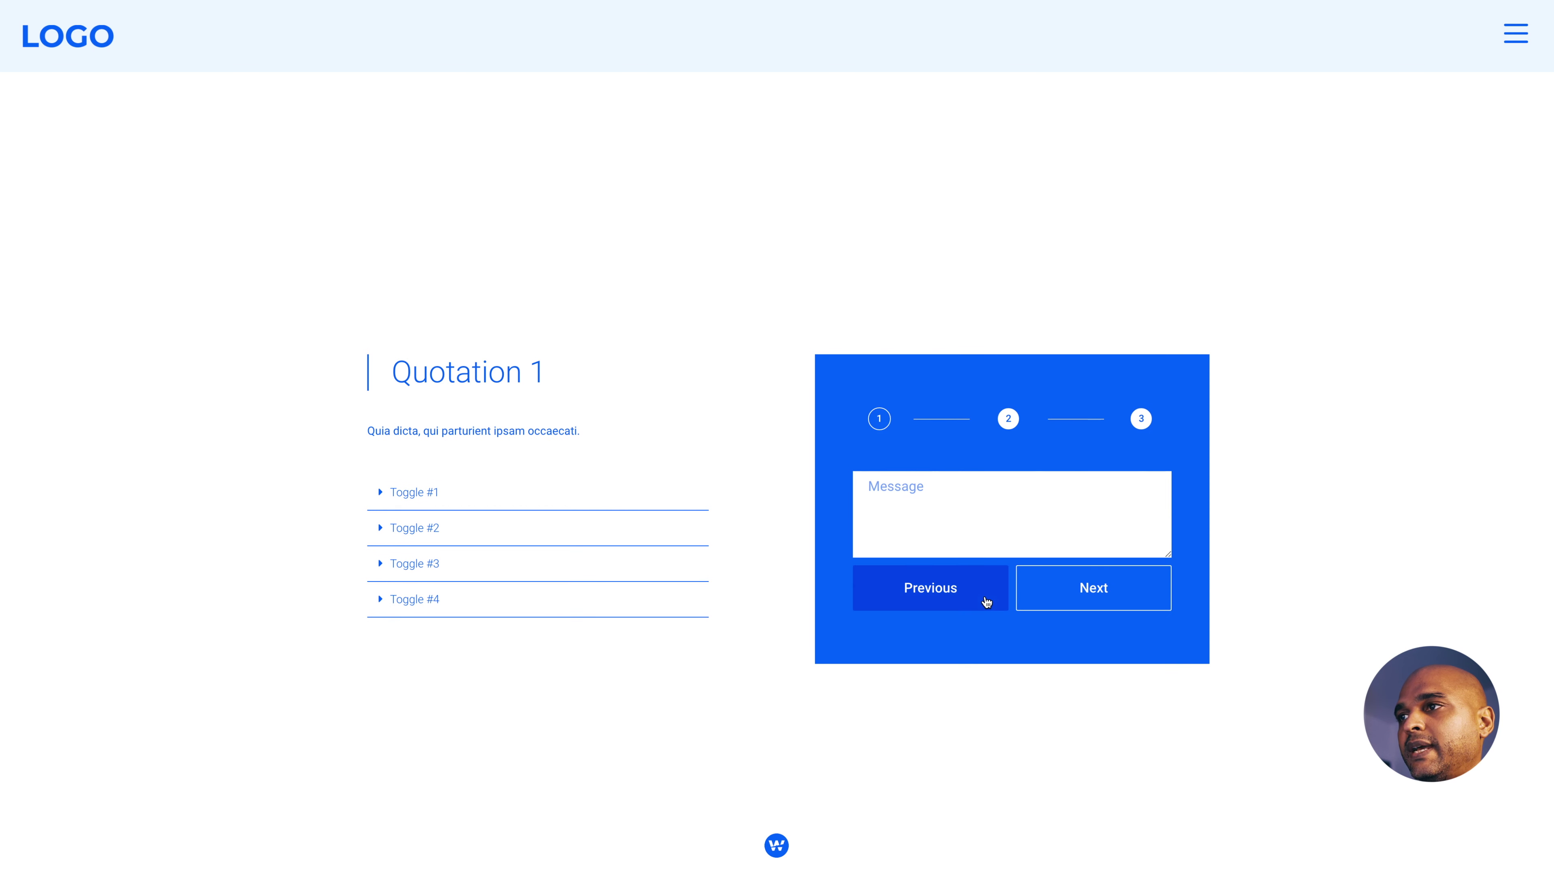
{"action": "left_click", "coordinate": [1064, 604]}
{"action": "left_click", "coordinate": [920, 499]}
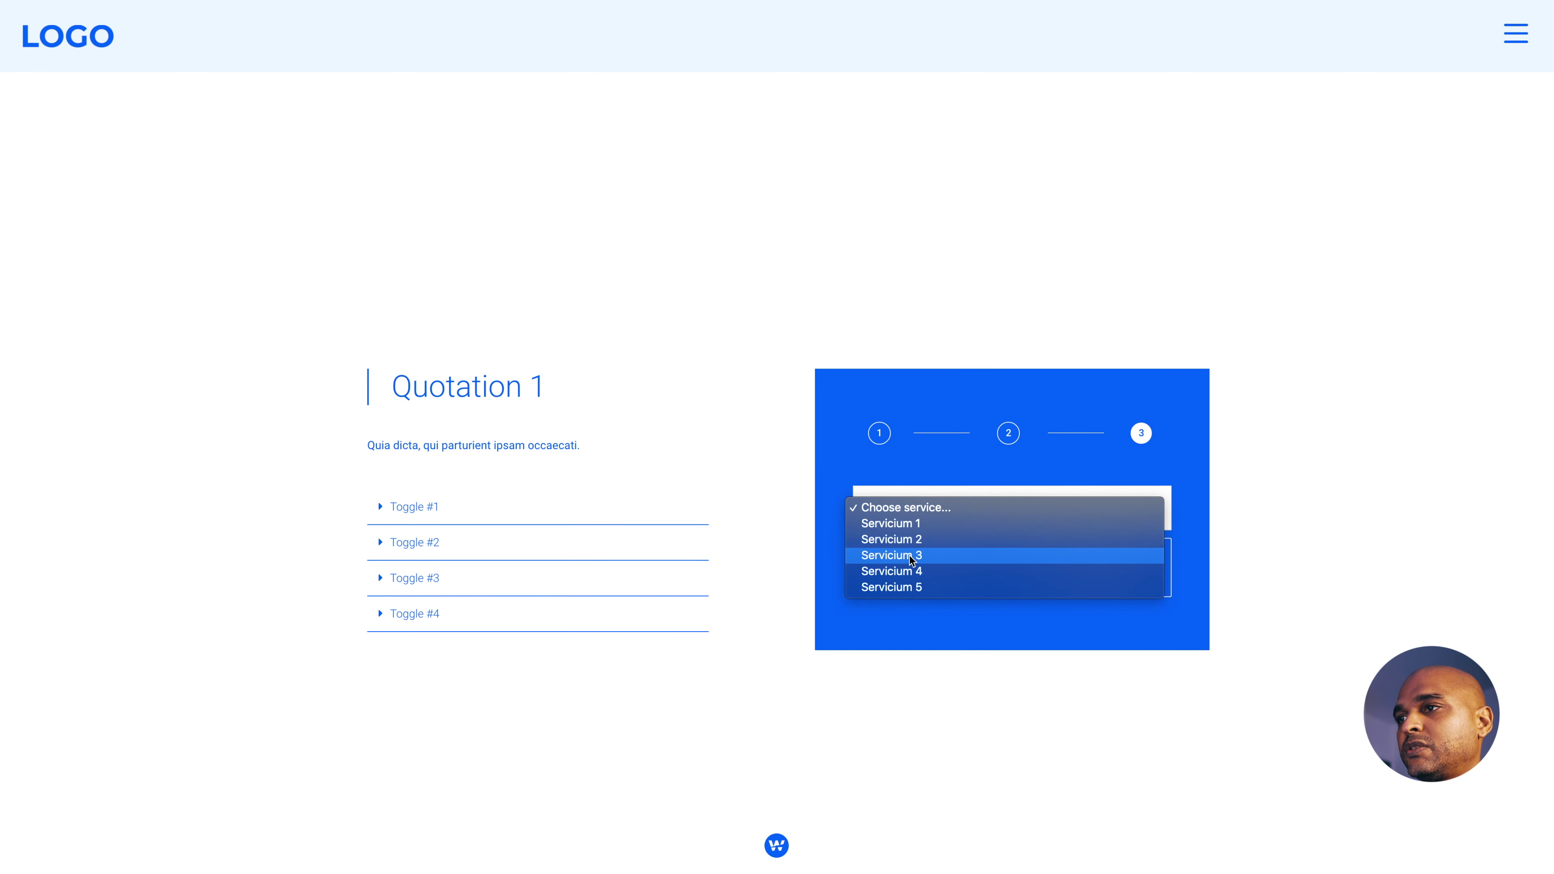
{"action": "left_click", "coordinate": [890, 541]}
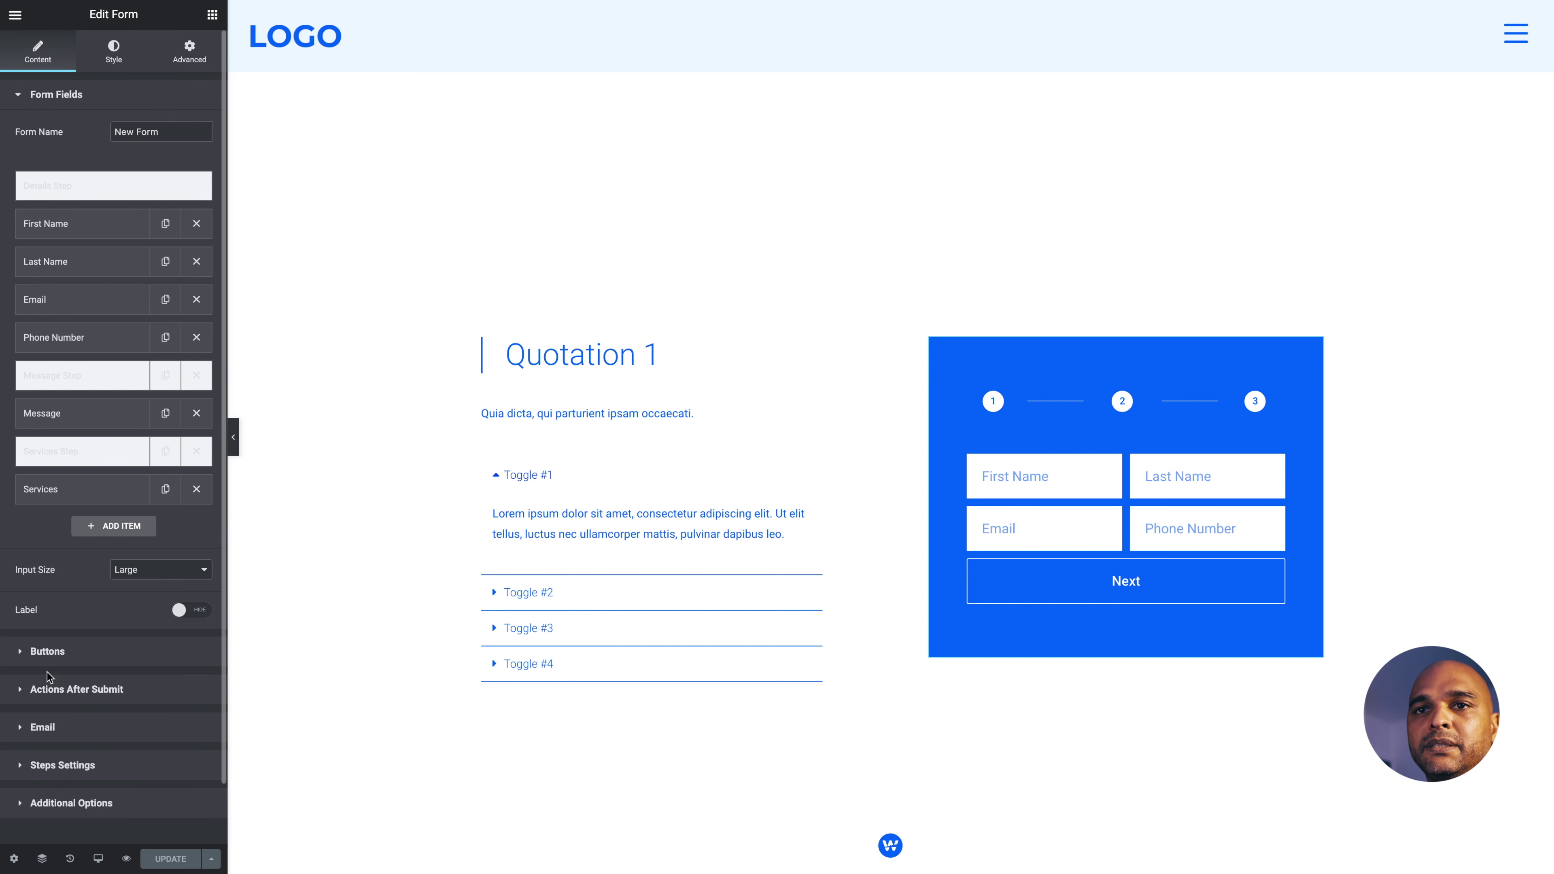
Change the form's submit button icon to the solid Envelope from the icon library, and preview the form's last step
{"action": "left_click", "coordinate": [47, 653]}
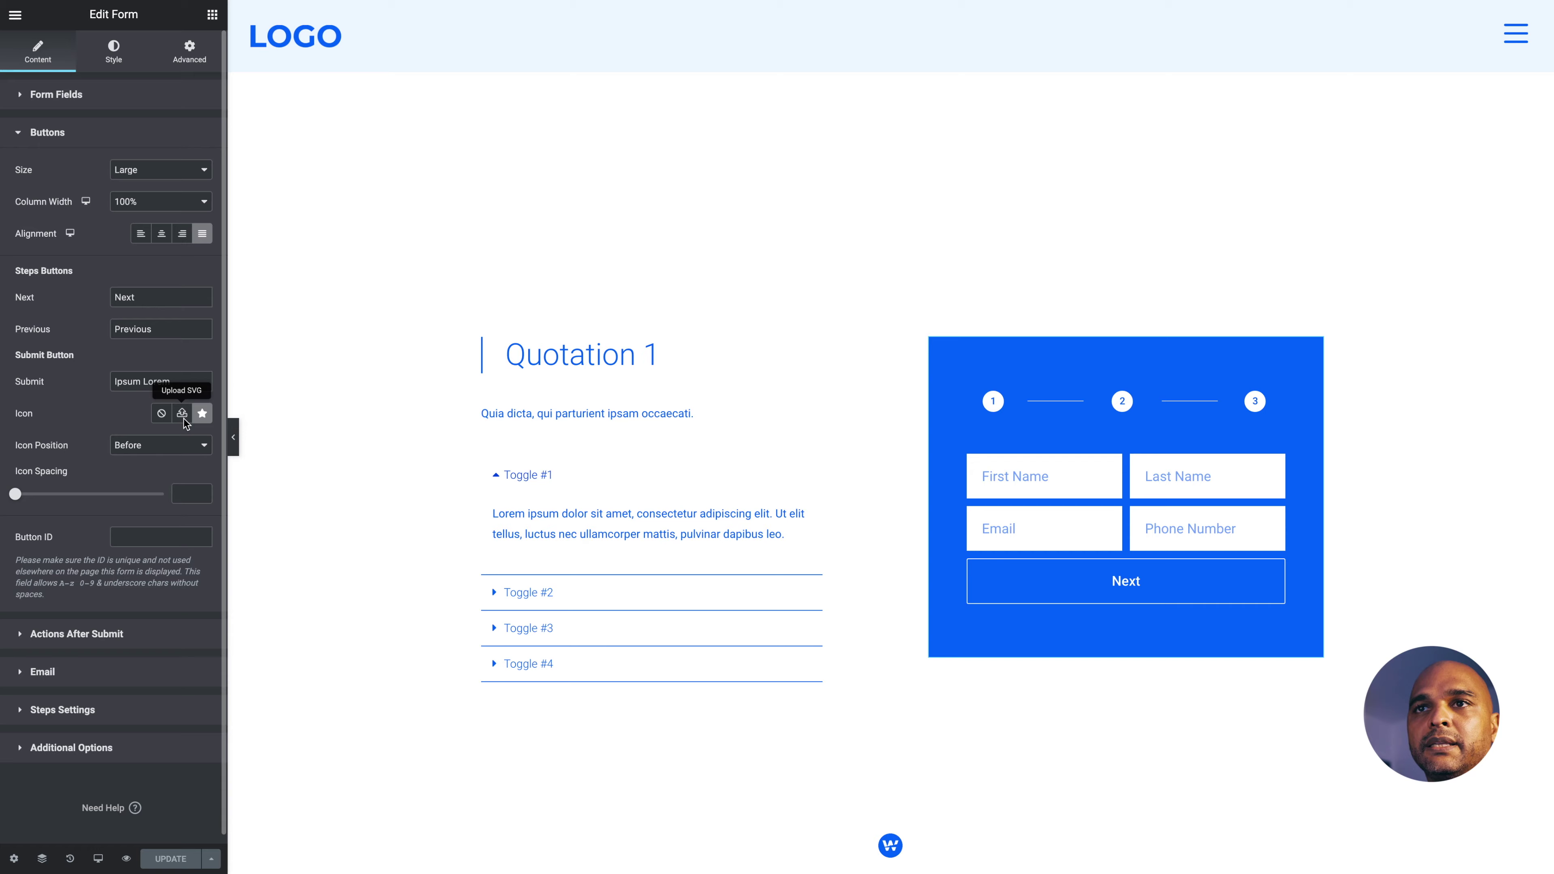
{"action": "left_click", "coordinate": [202, 414]}
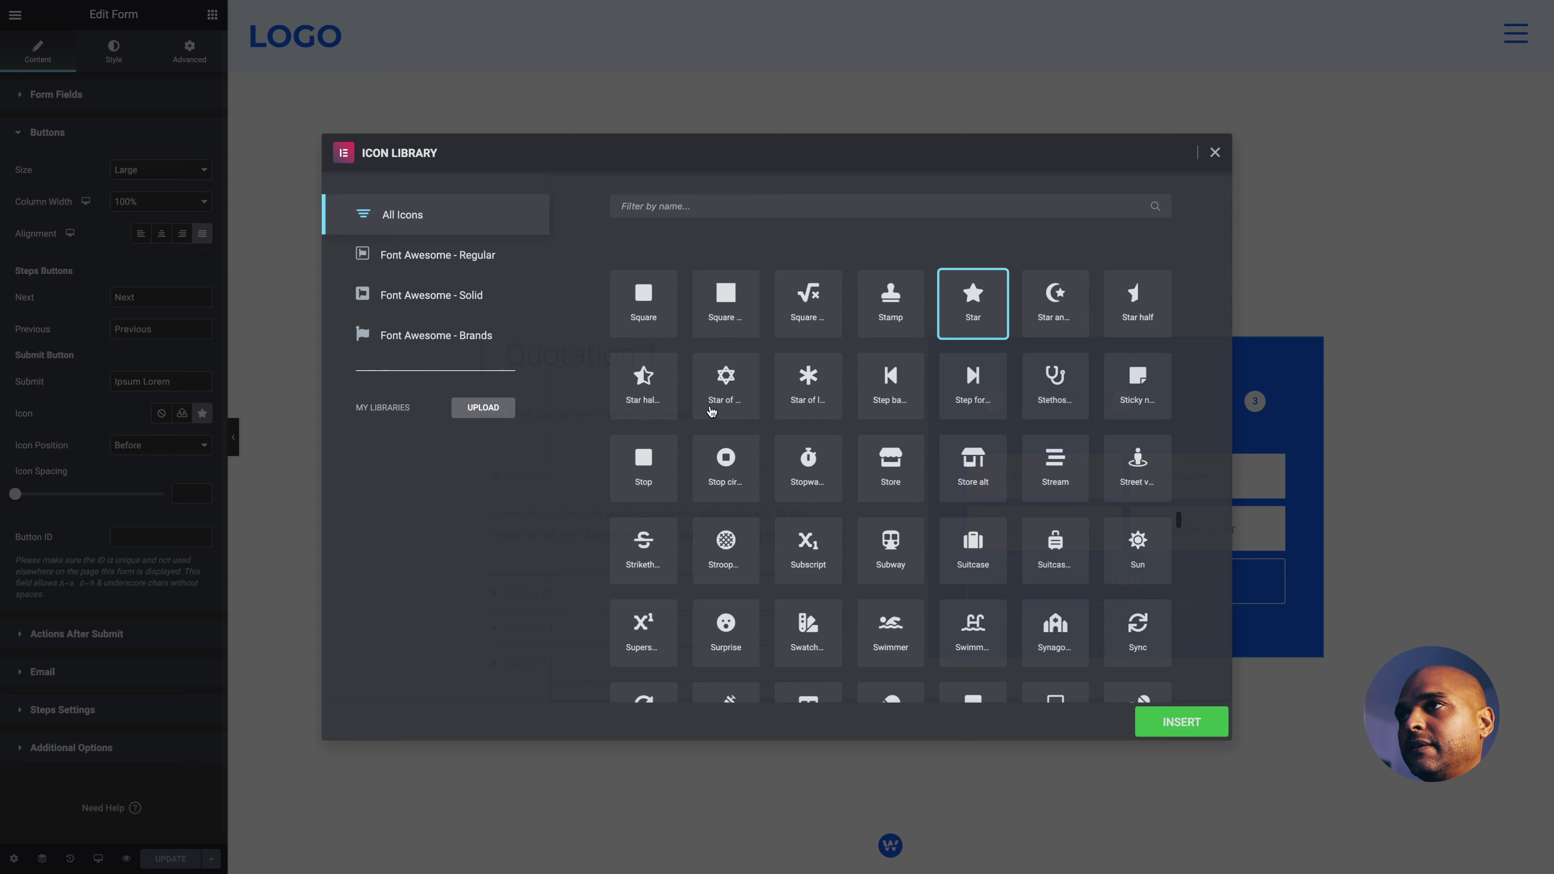
{"action": "left_click", "coordinate": [786, 209]}
{"action": "type", "text": "envelop"}
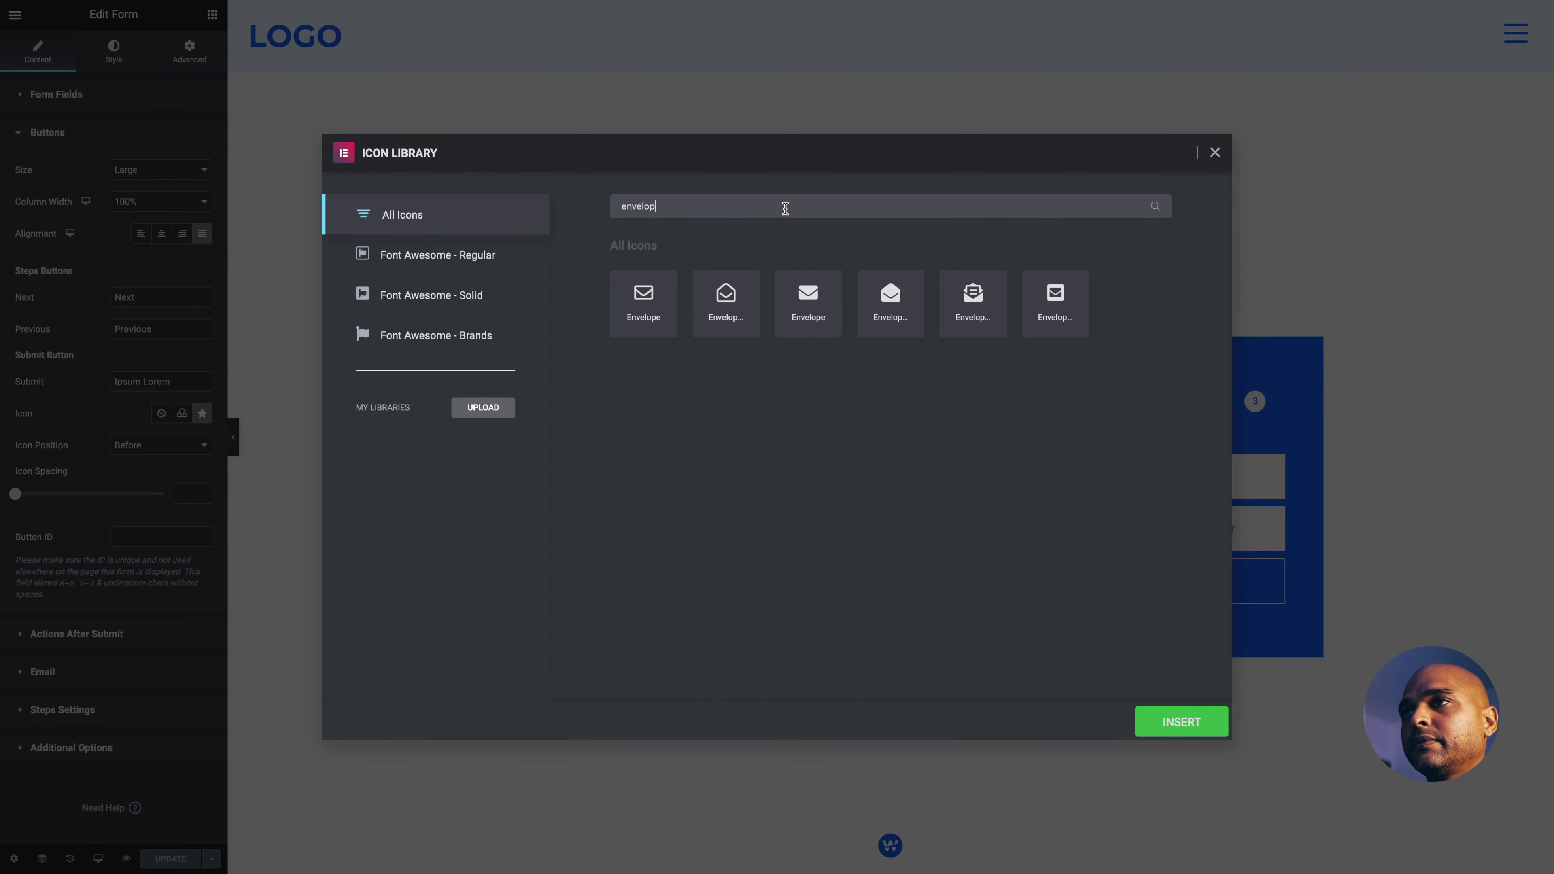
{"action": "left_click", "coordinate": [789, 316]}
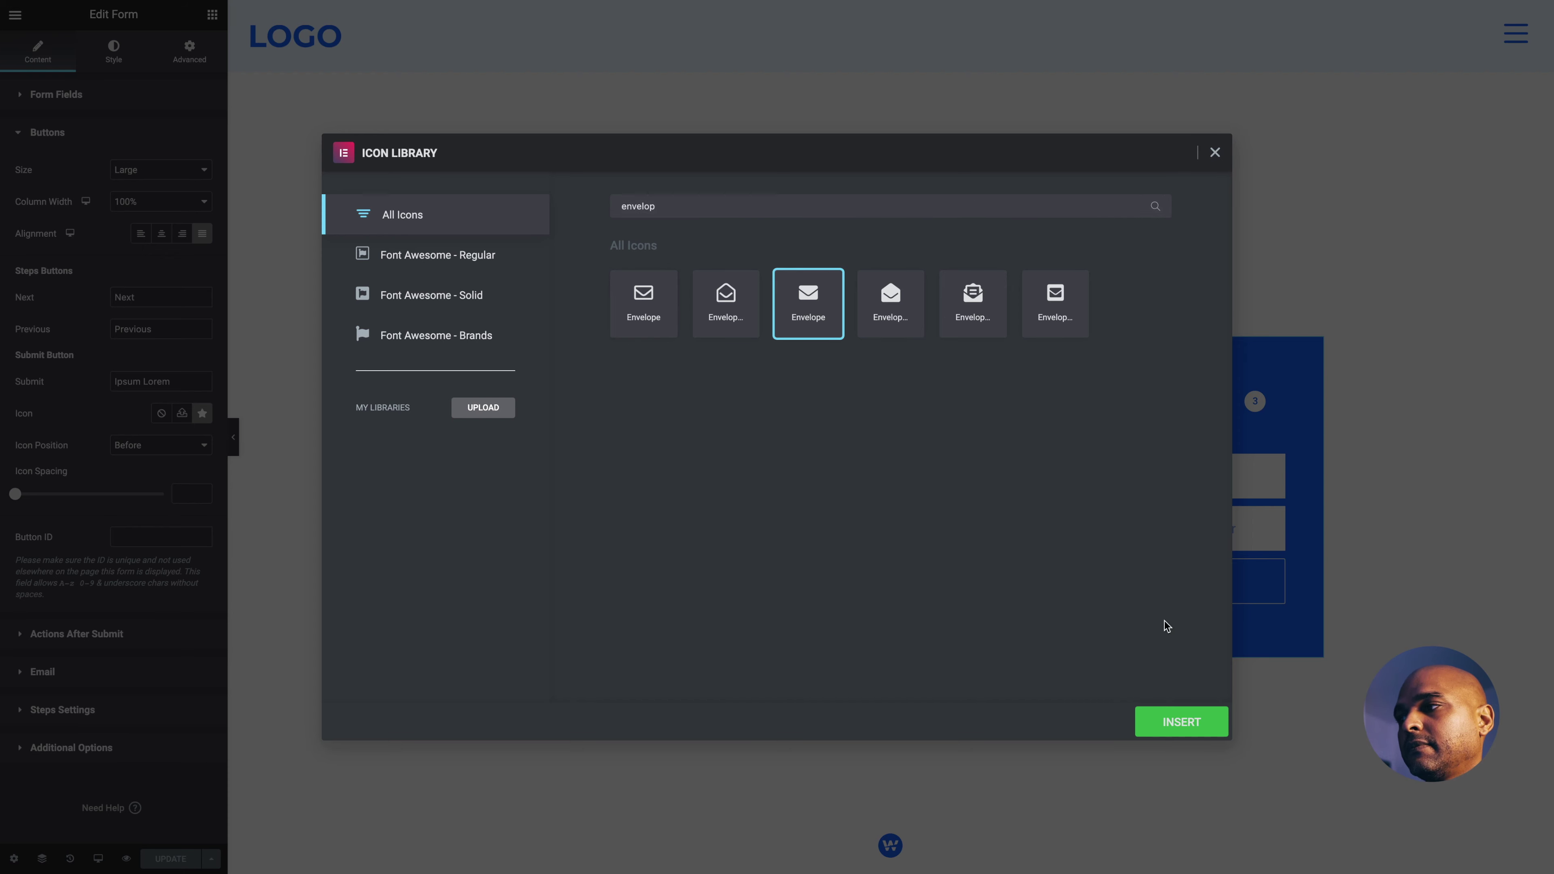
{"action": "left_click", "coordinate": [1197, 712]}
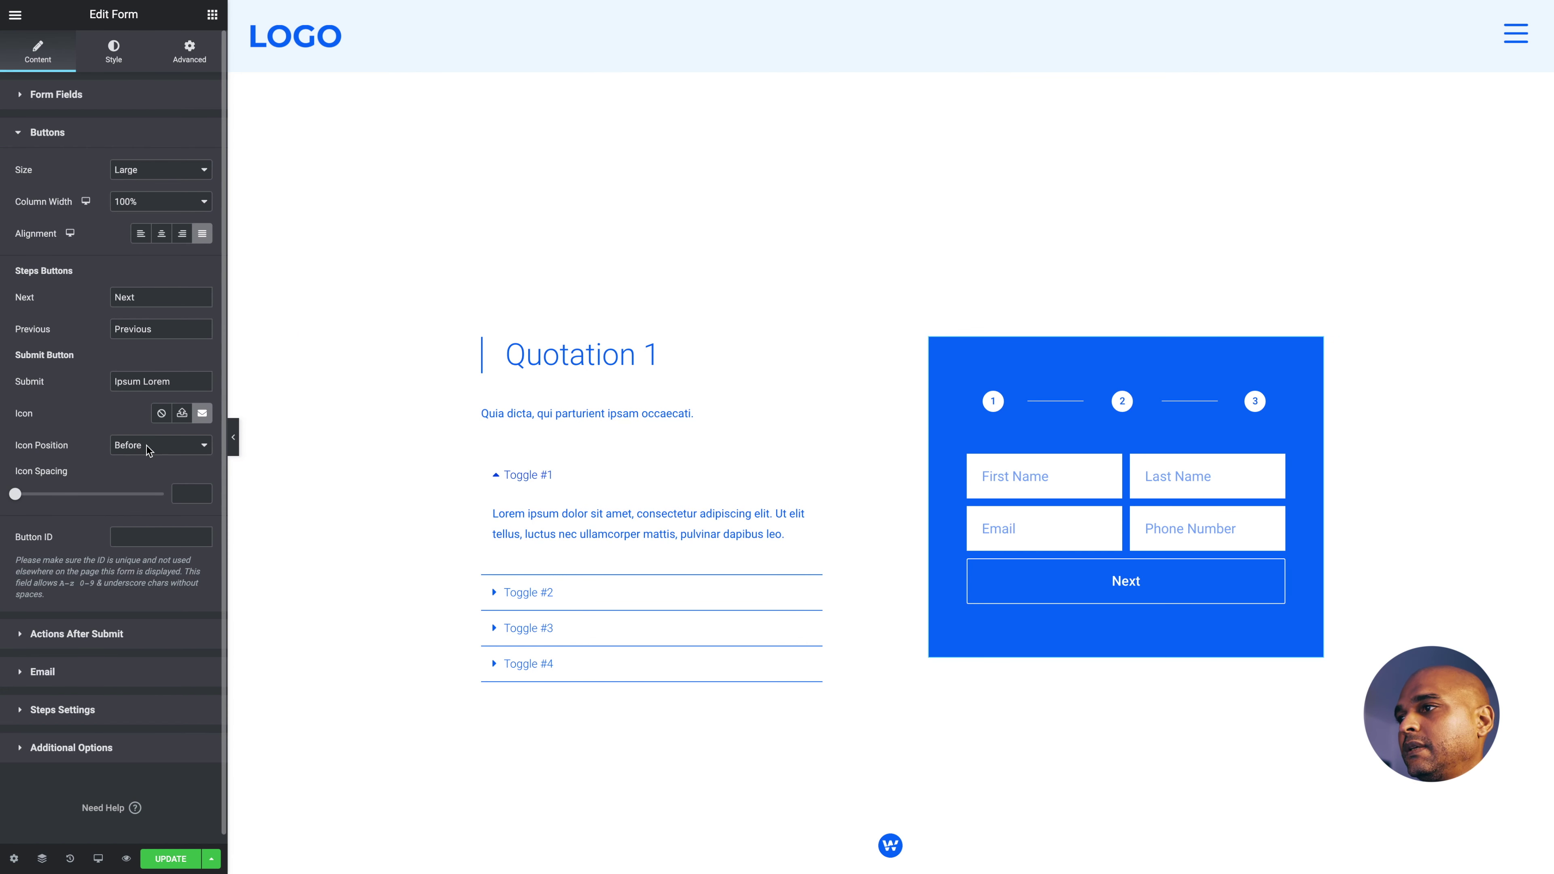
{"action": "left_click", "coordinate": [1110, 580]}
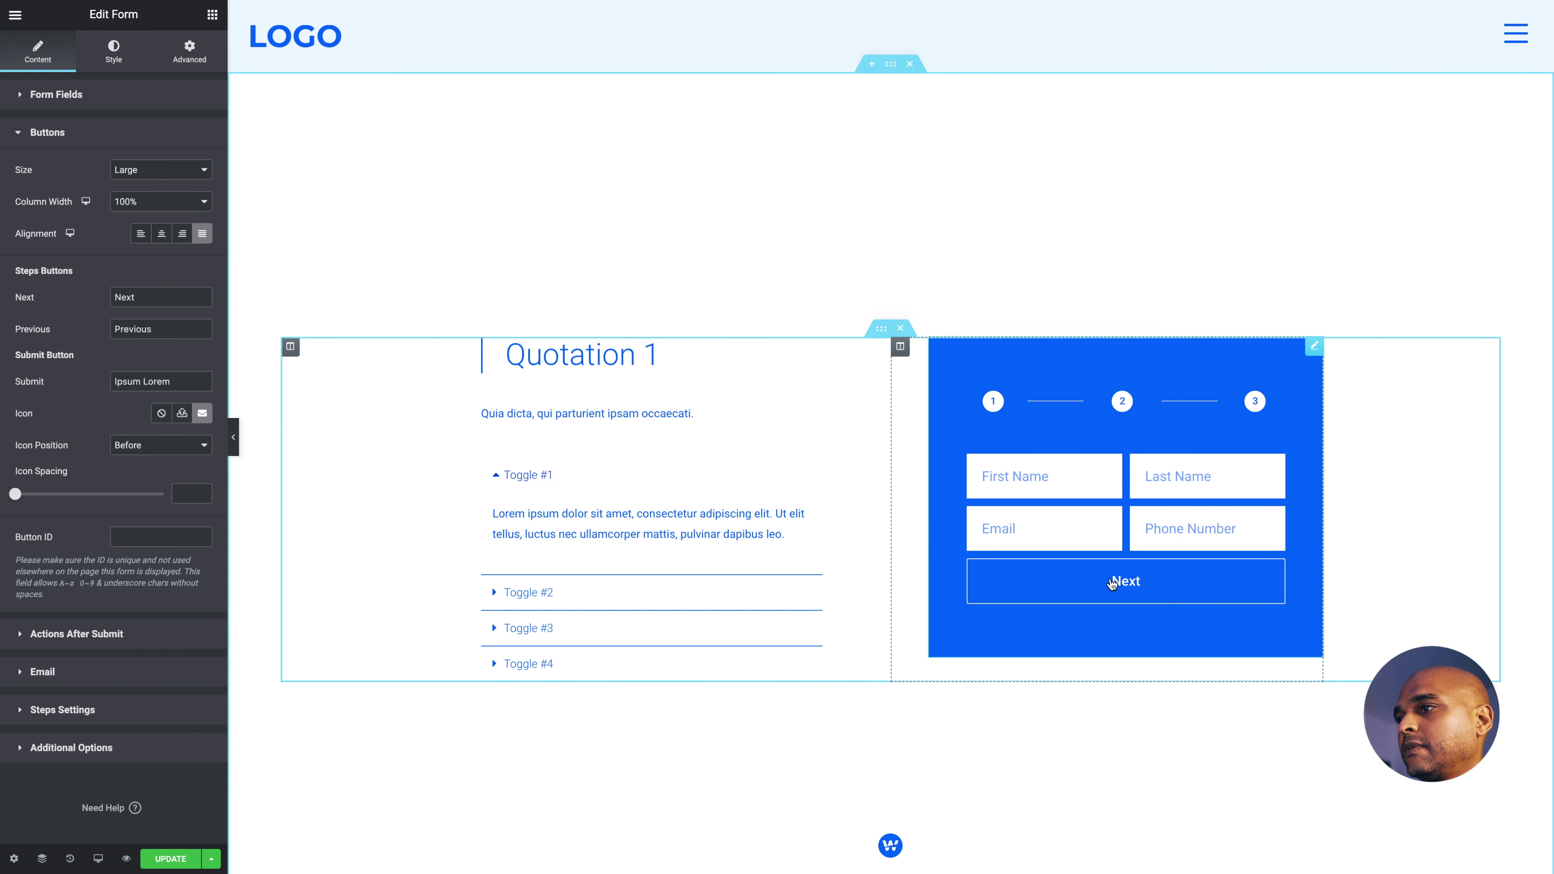
{"action": "left_click", "coordinate": [1111, 581]}
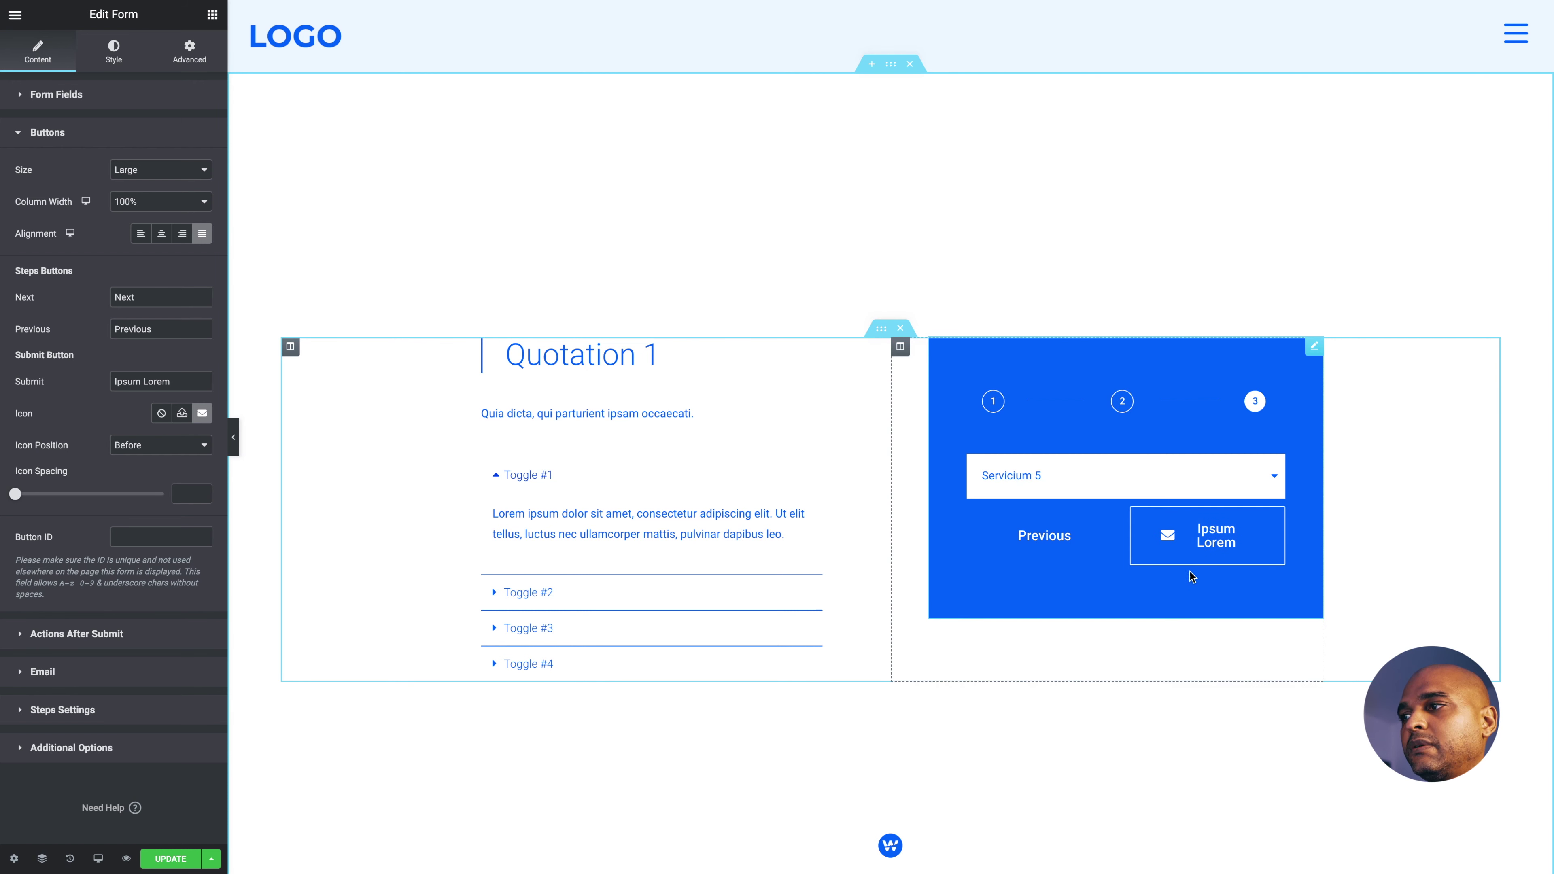
Set the submit icon's position to After with a spacing of 12, and preview it on the form's last step
{"action": "left_click", "coordinate": [125, 447]}
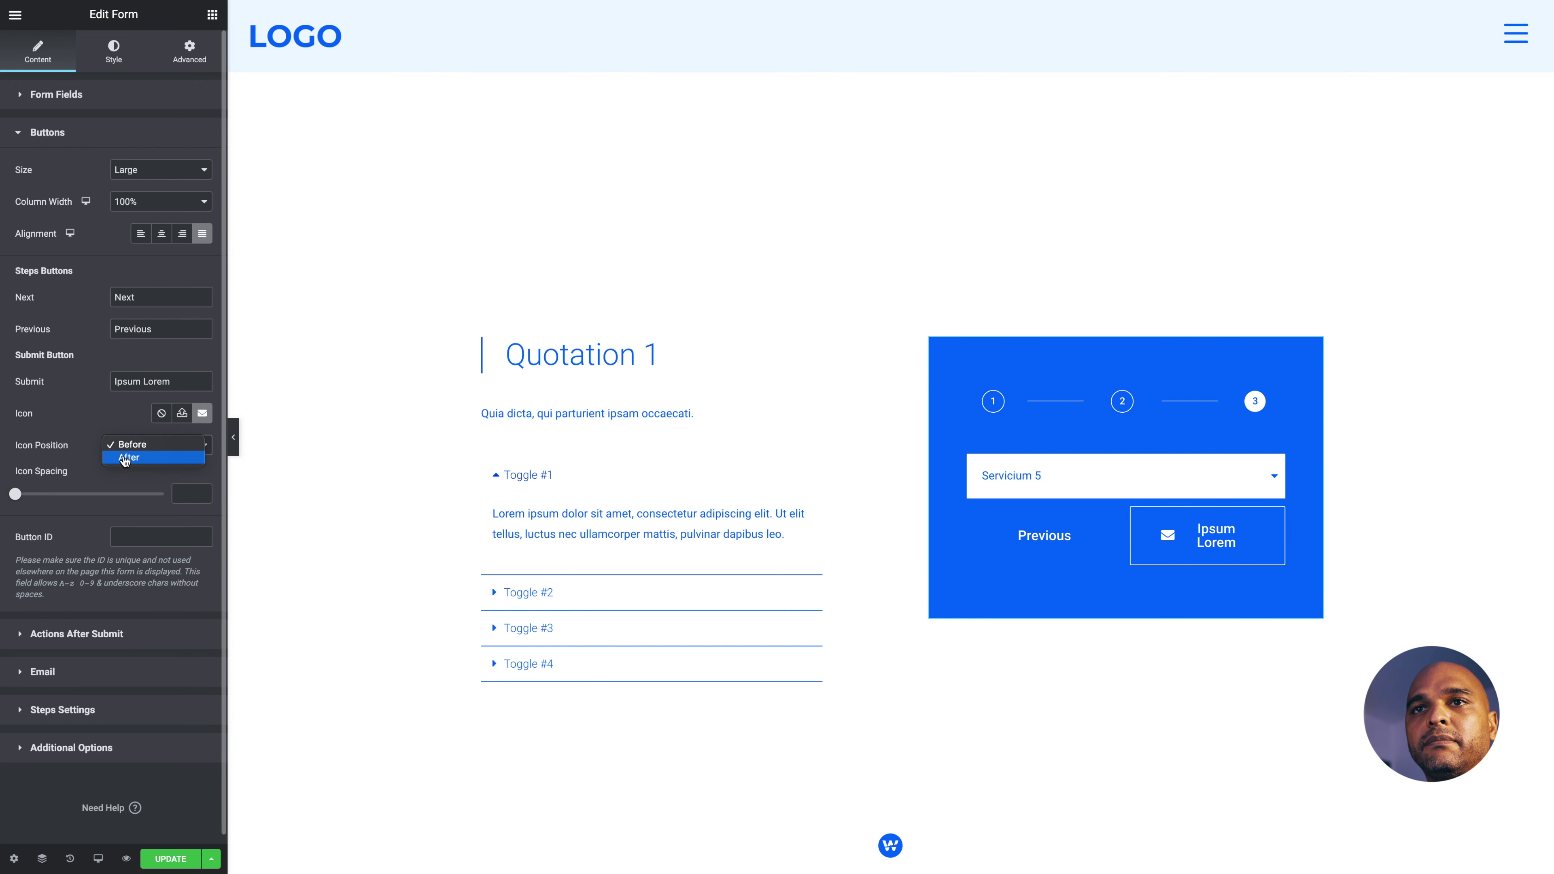
{"action": "left_click", "coordinate": [126, 458]}
{"action": "left_click", "coordinate": [184, 494]}
{"action": "type", "text": "12"}
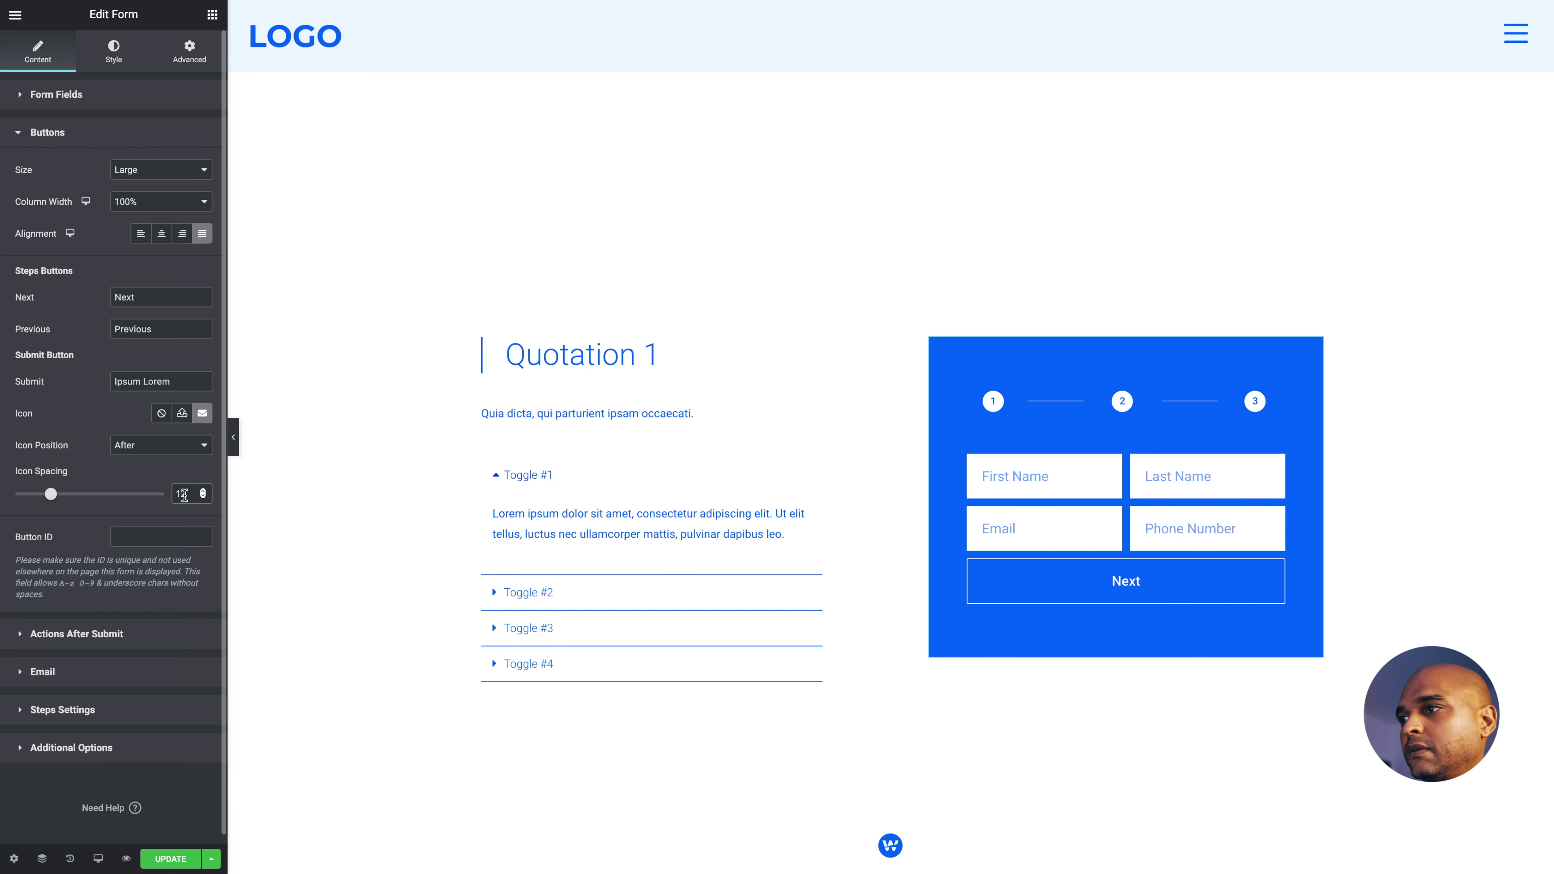
{"action": "left_click", "coordinate": [1196, 583]}
{"action": "left_click", "coordinate": [1196, 583]}
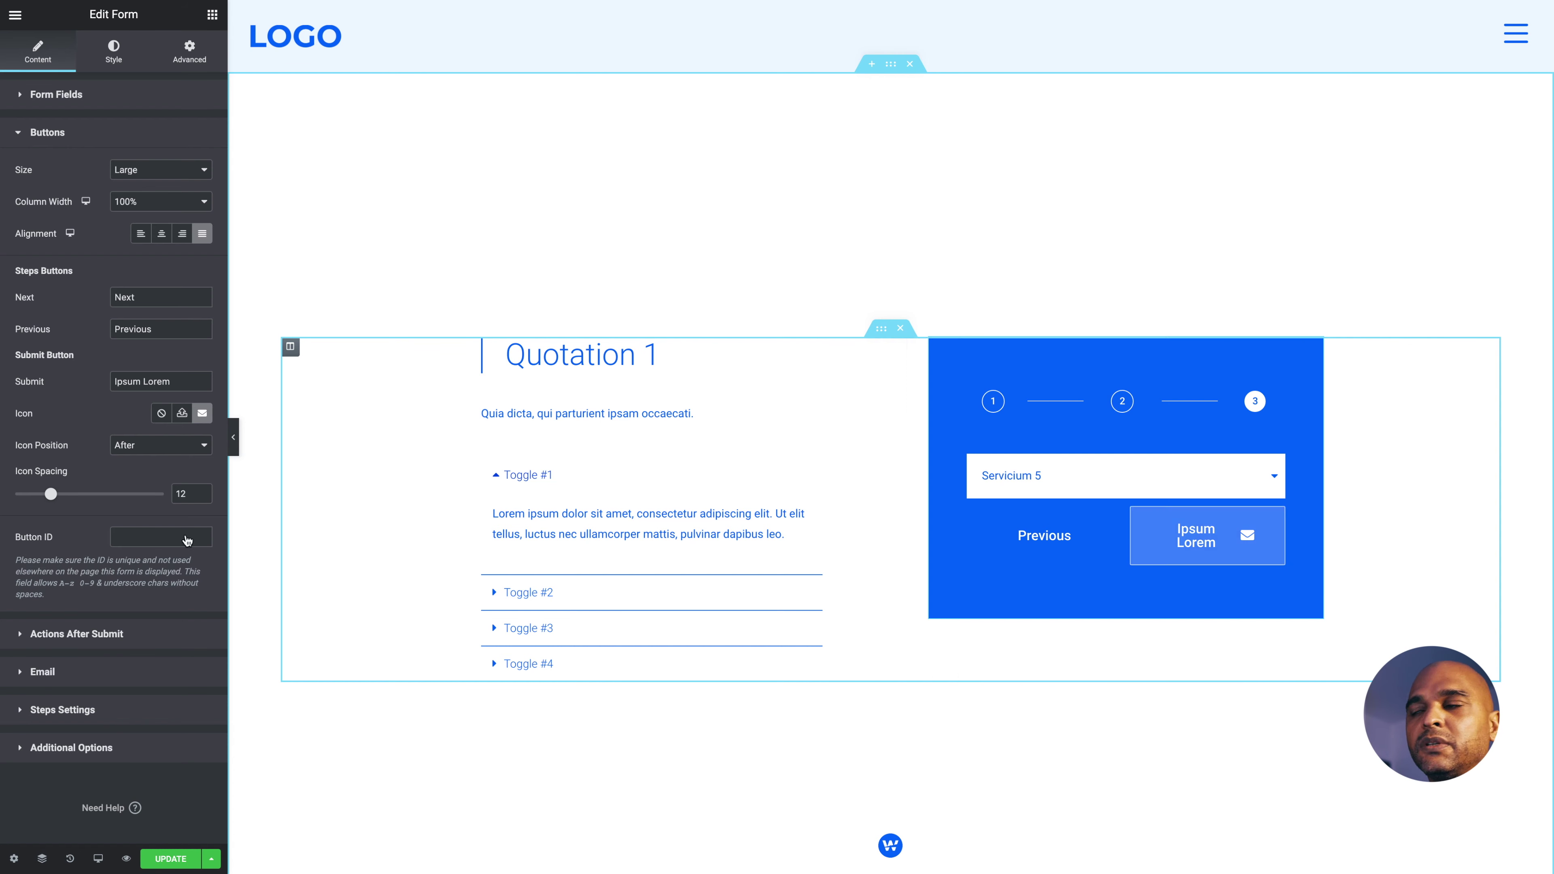
Set the submit button's text to Send and update the page, checking the button by stepping through the form
{"action": "triple_click", "coordinate": [117, 380]}
{"action": "type", "text": "Send"}
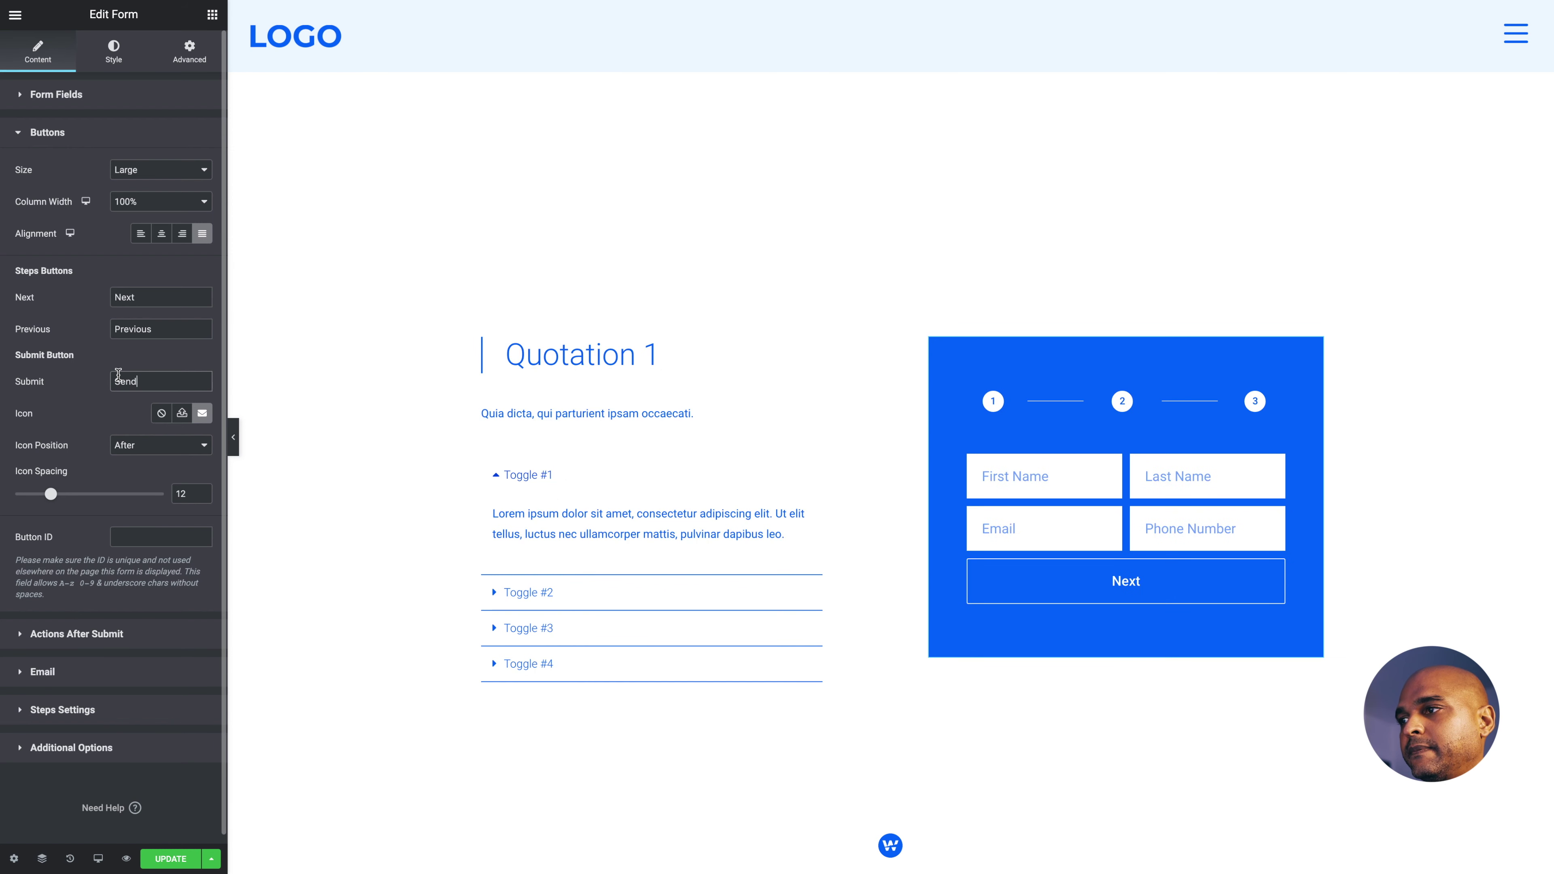
{"action": "left_click", "coordinate": [1095, 580]}
{"action": "left_click", "coordinate": [1181, 584]}
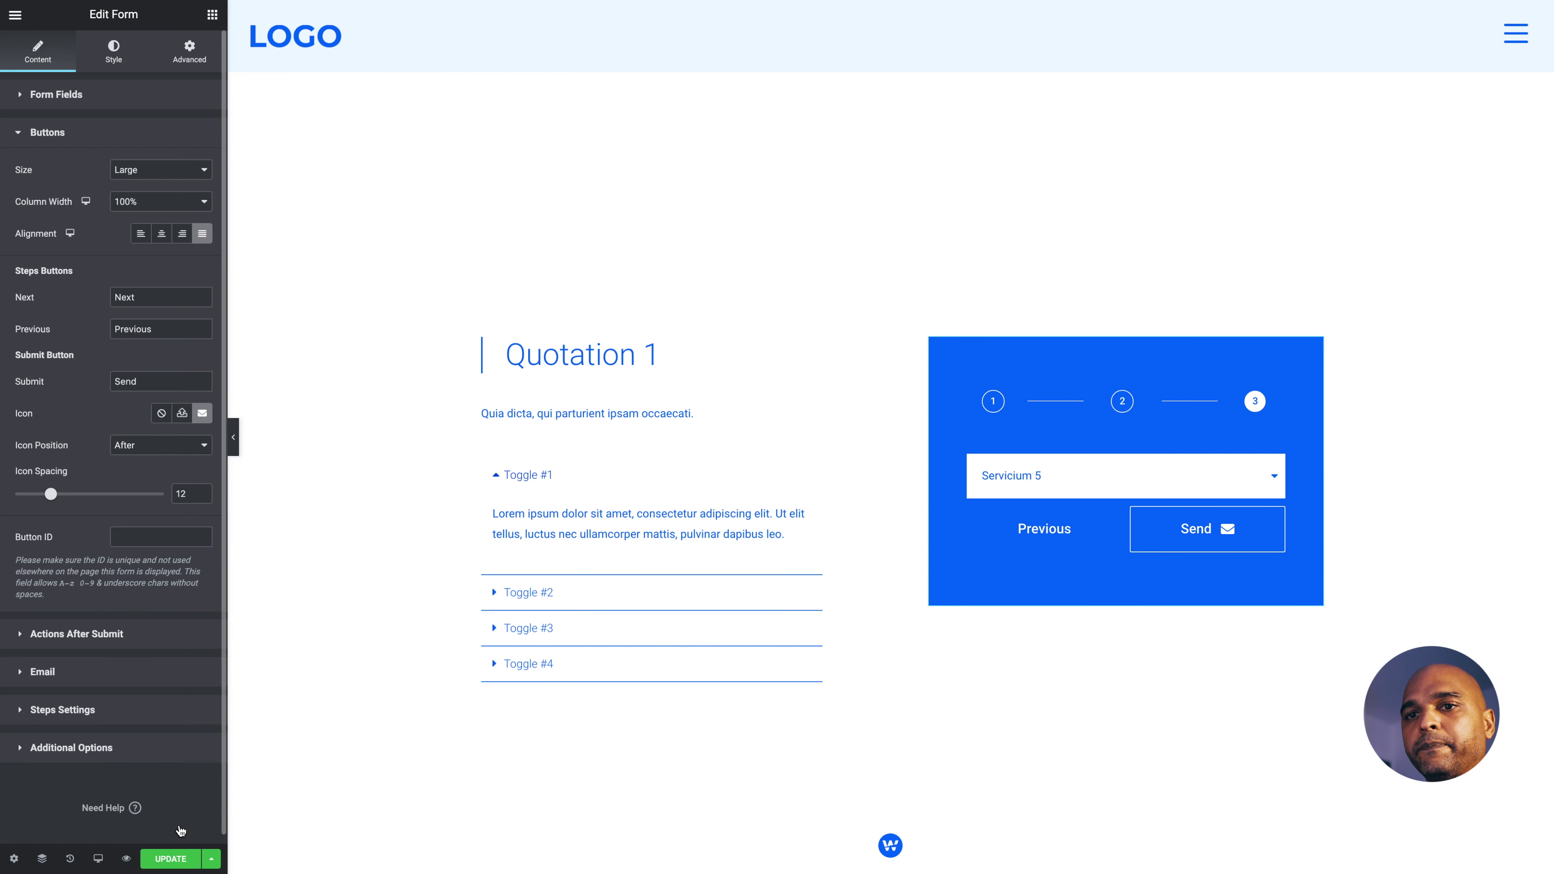
{"action": "left_click", "coordinate": [170, 859]}
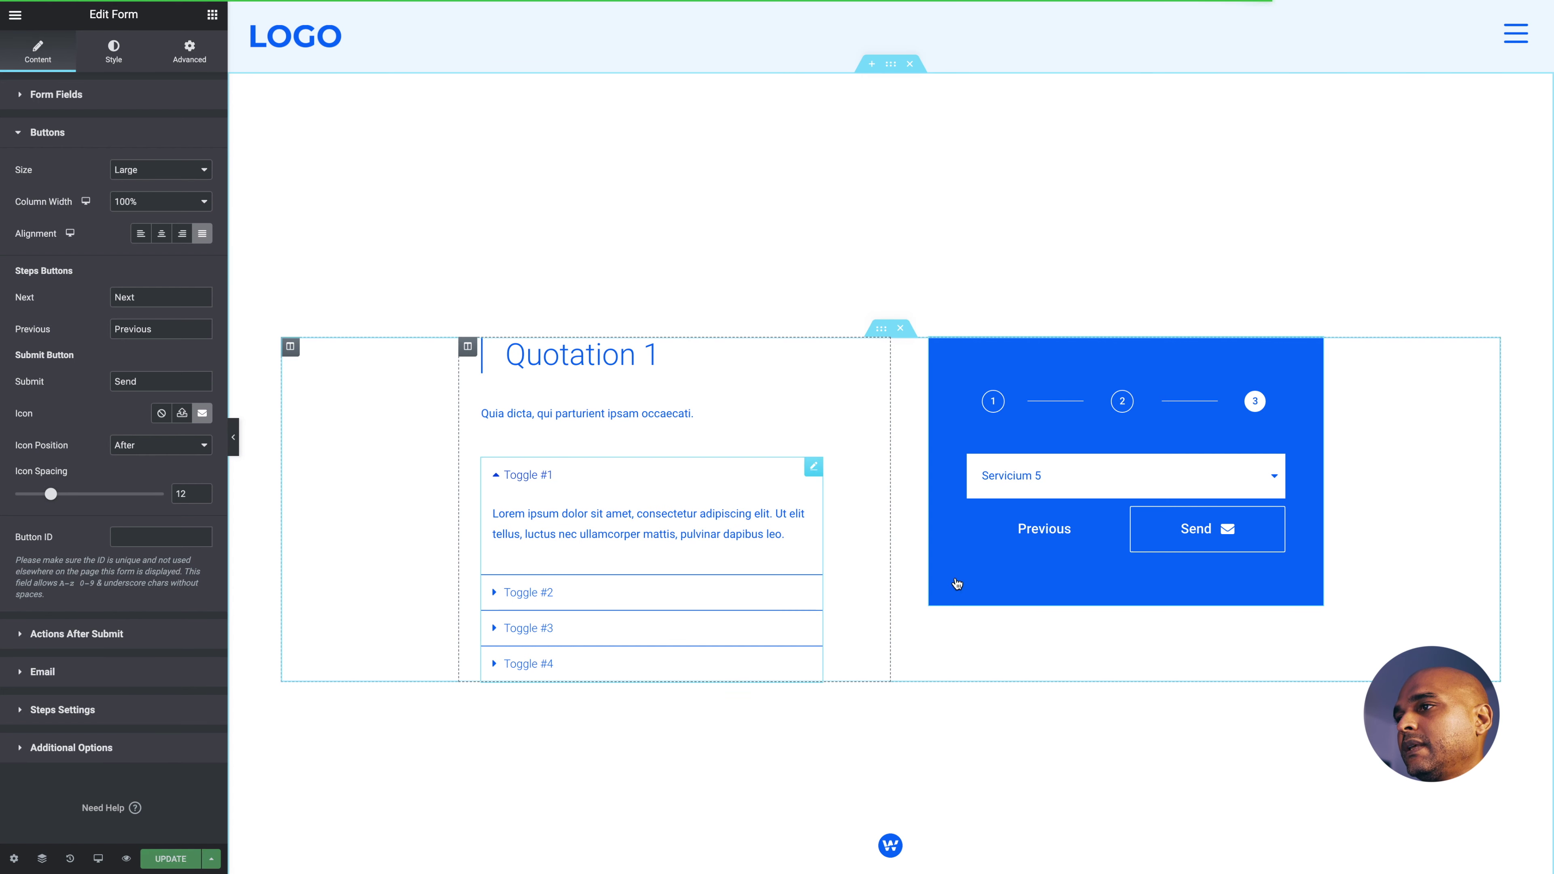
{"action": "left_click", "coordinate": [1044, 530]}
{"action": "left_click", "coordinate": [1039, 583]}
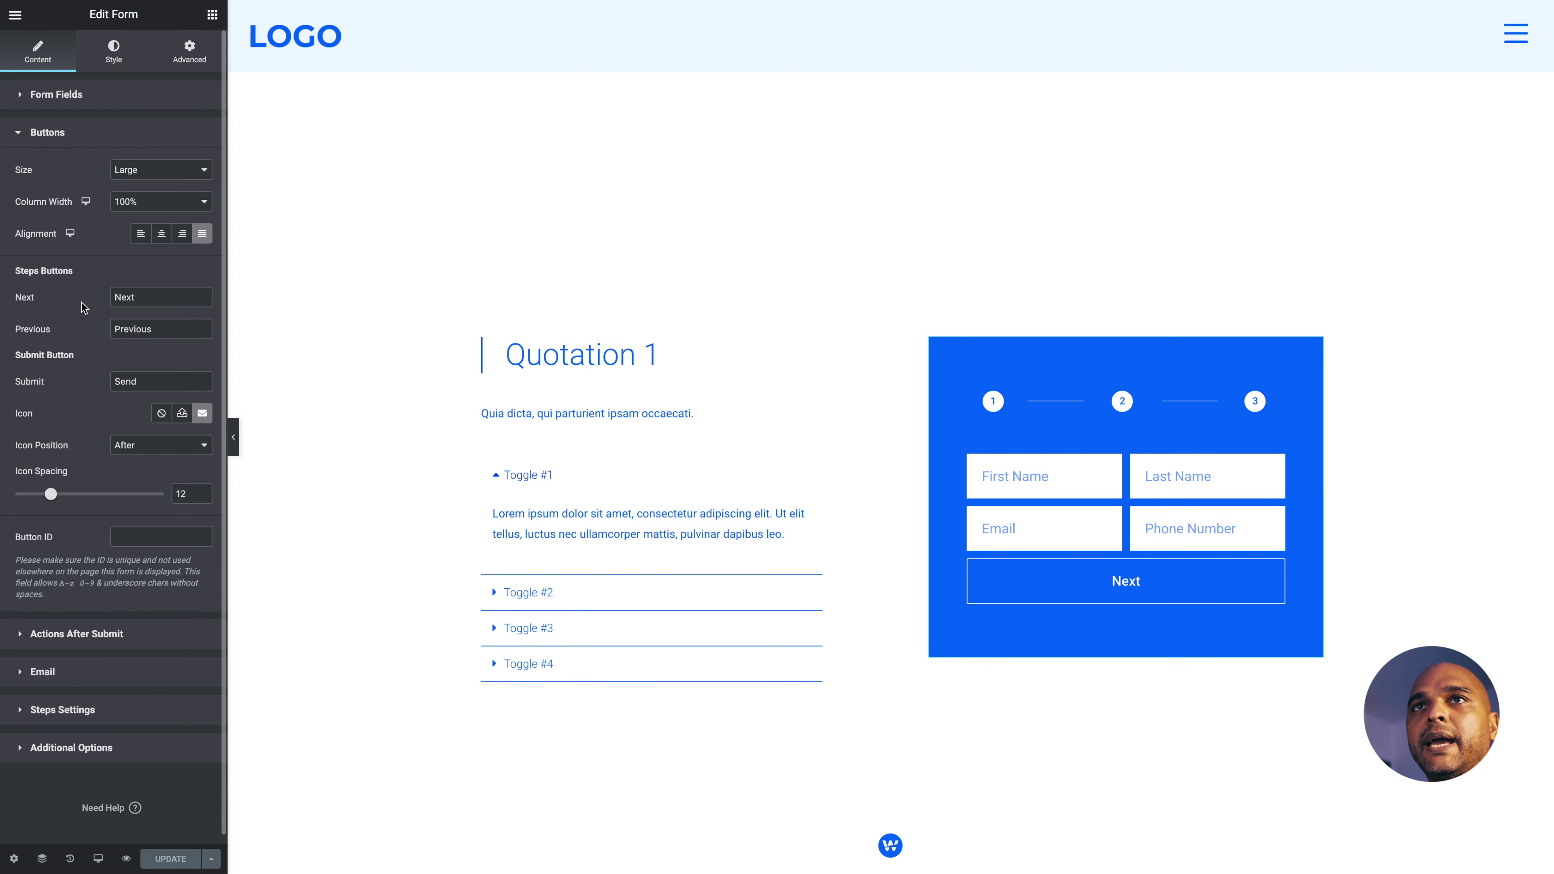
Review the available step indicator types in the form's Steps Settings
{"action": "left_click", "coordinate": [99, 136]}
{"action": "left_click_drag", "start_coordinate": [68, 271], "coordinate": [62, 270]}
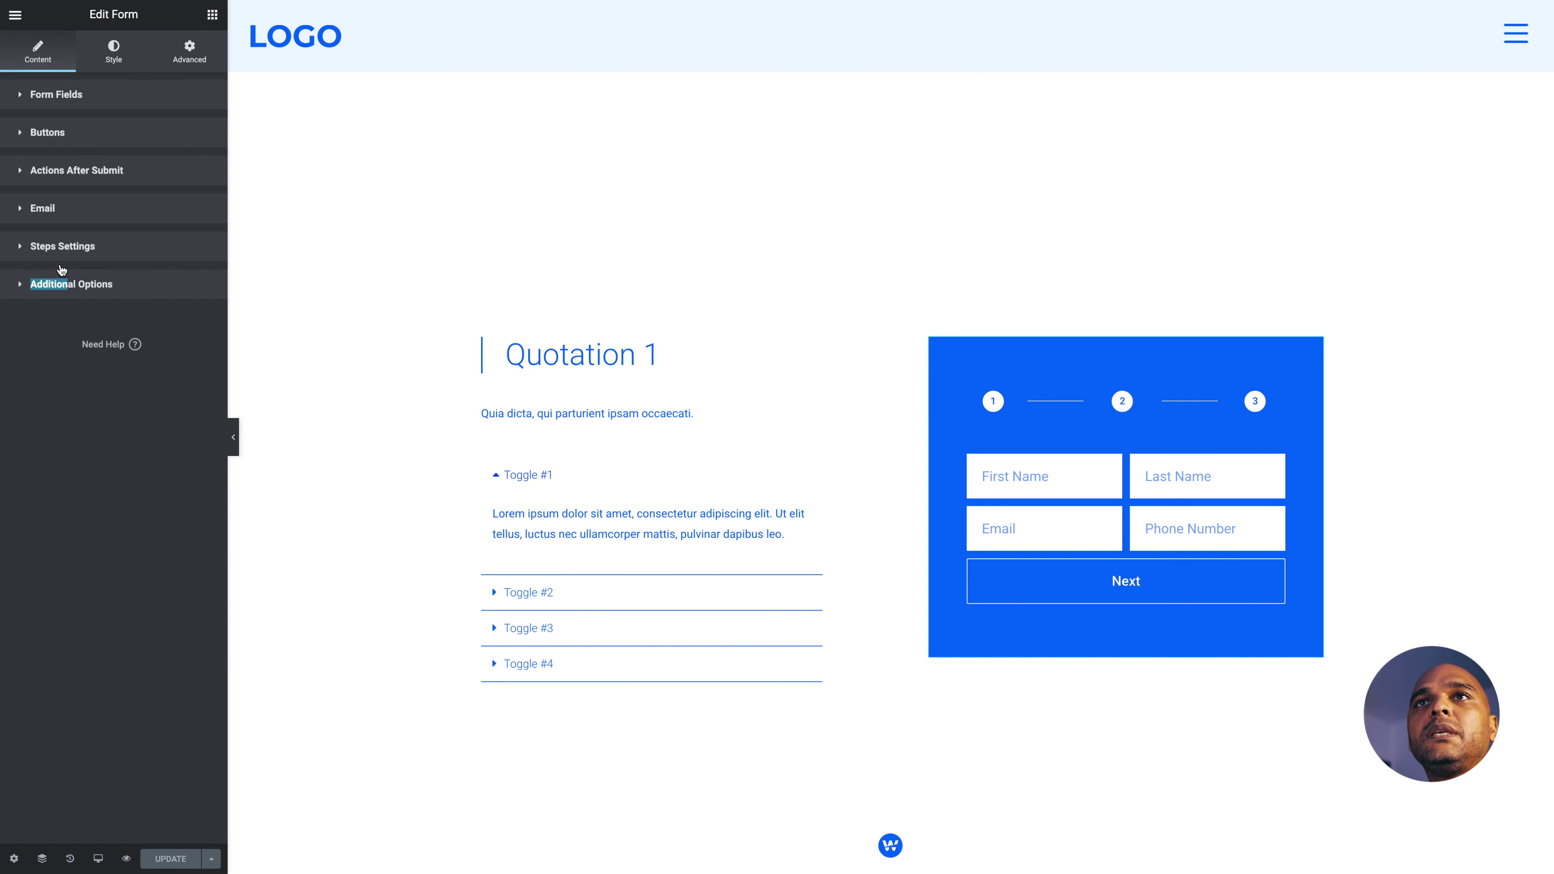
{"action": "left_click", "coordinate": [45, 255]}
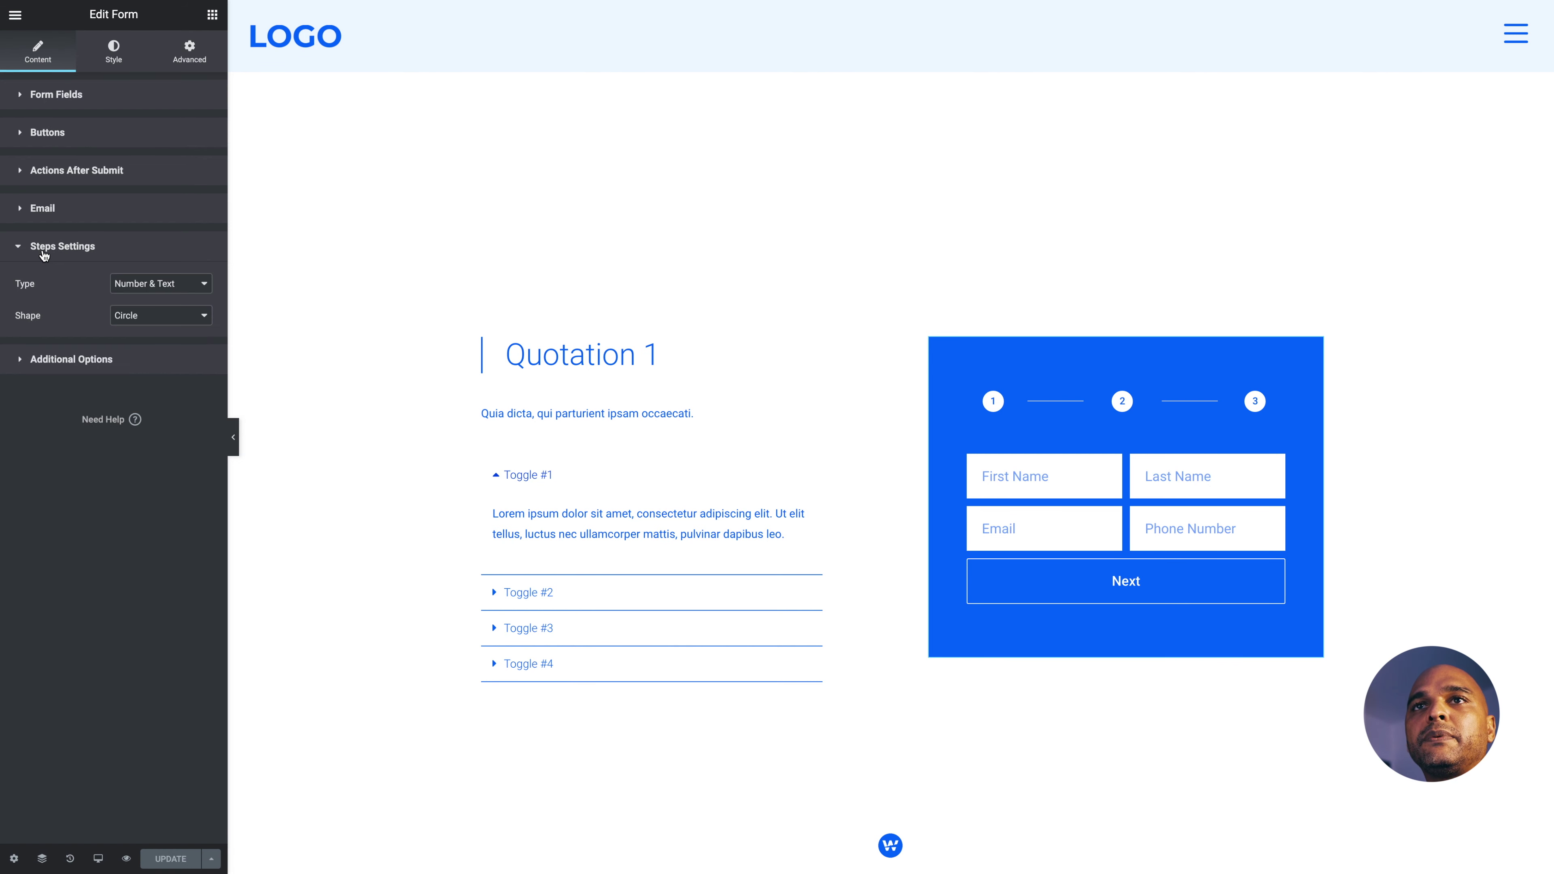
{"action": "left_click", "coordinate": [127, 285]}
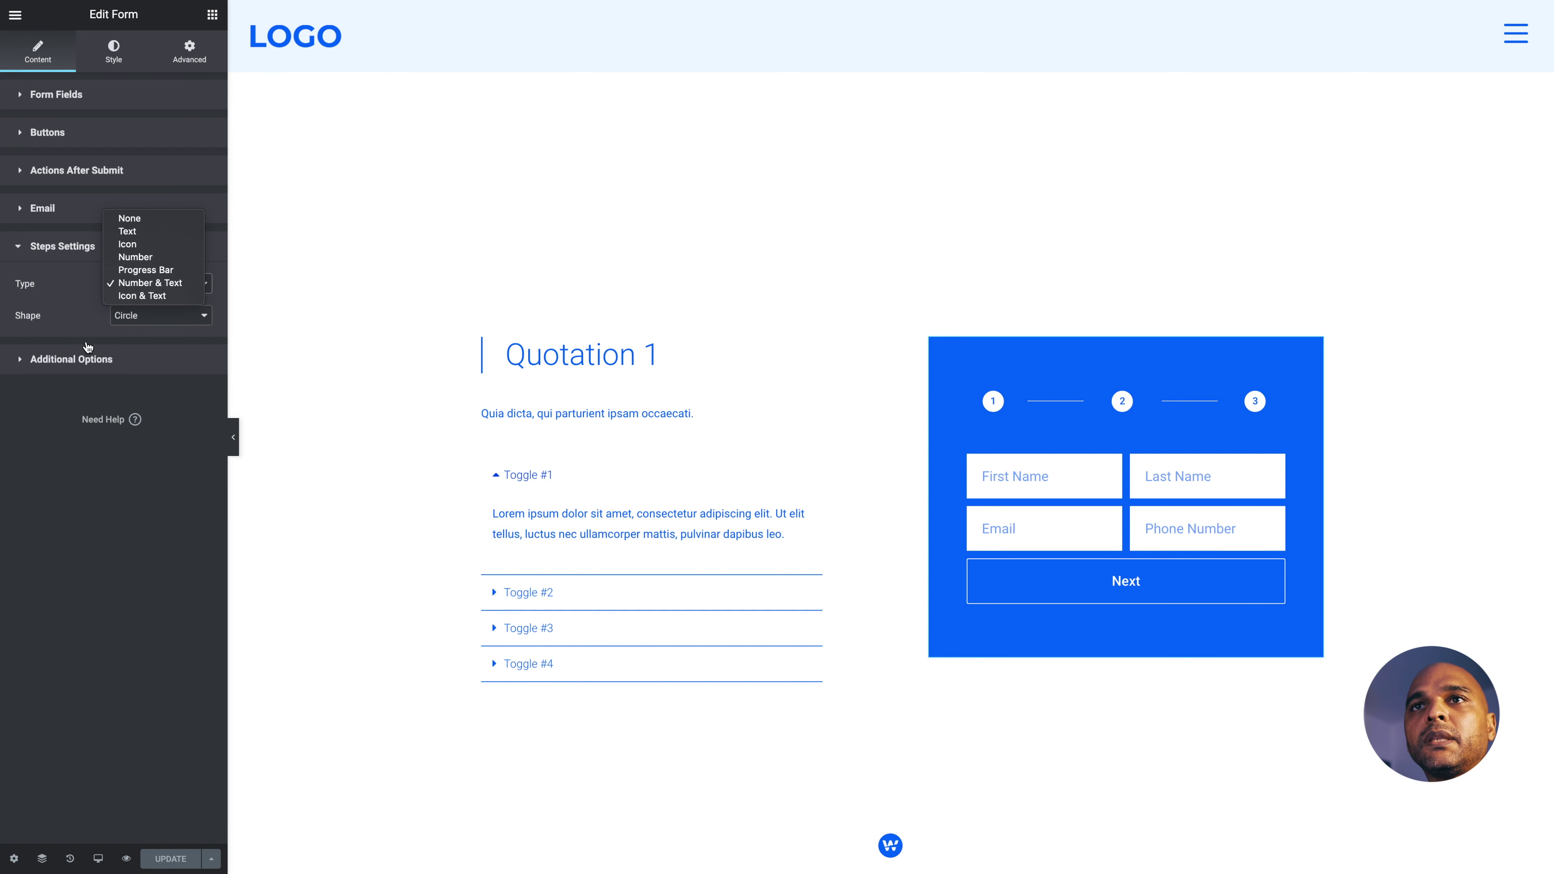
{"action": "left_click", "coordinate": [33, 436]}
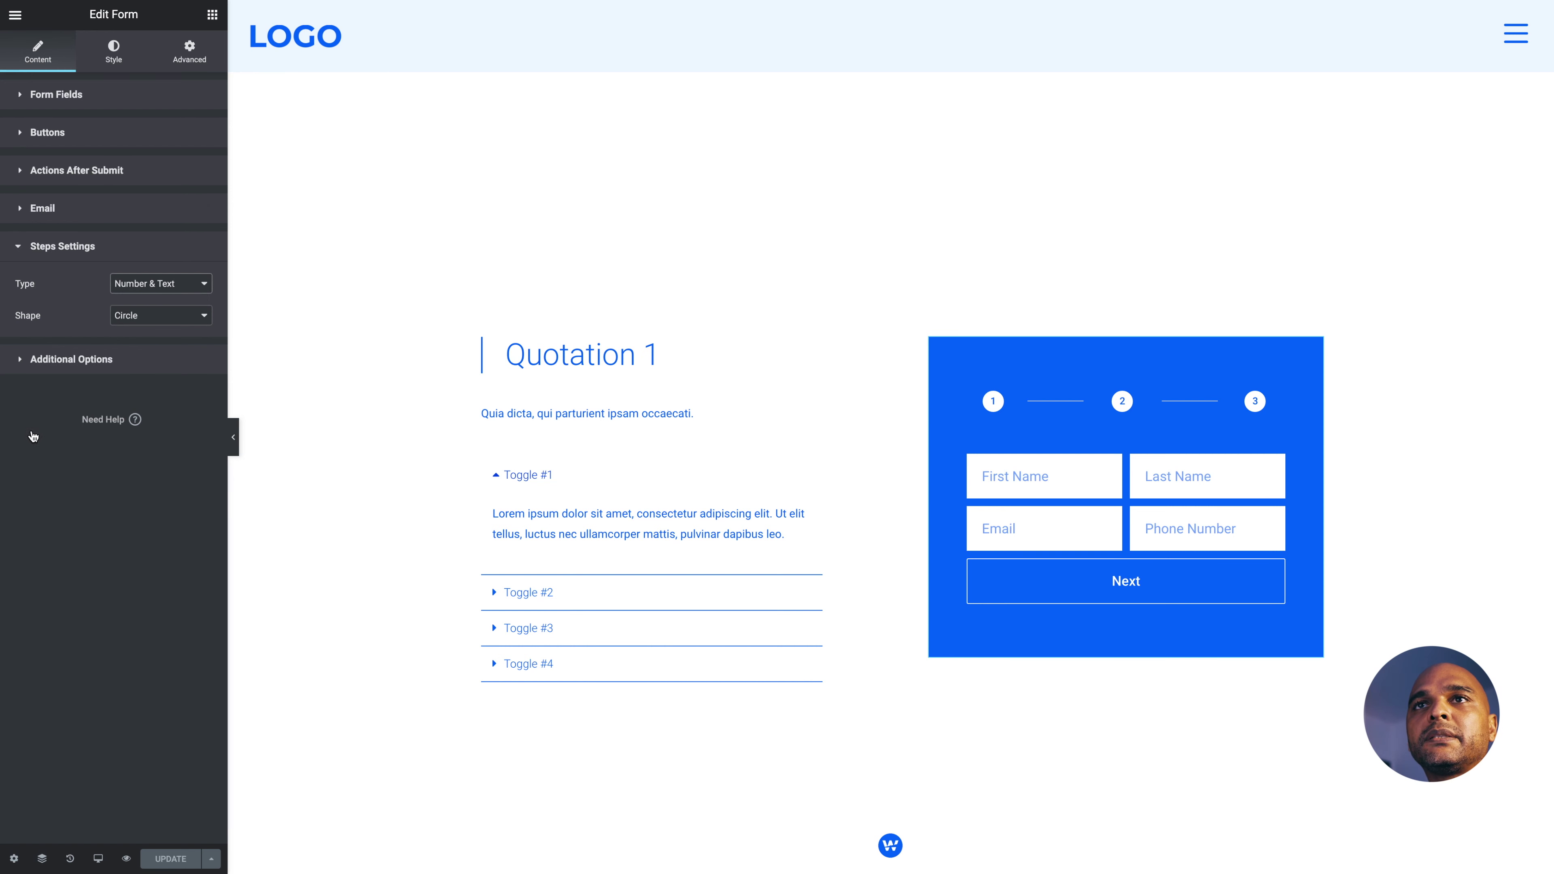
Try blue and white as the primary color of the form's inactive steps, and clear the color again
{"action": "left_click", "coordinate": [114, 61]}
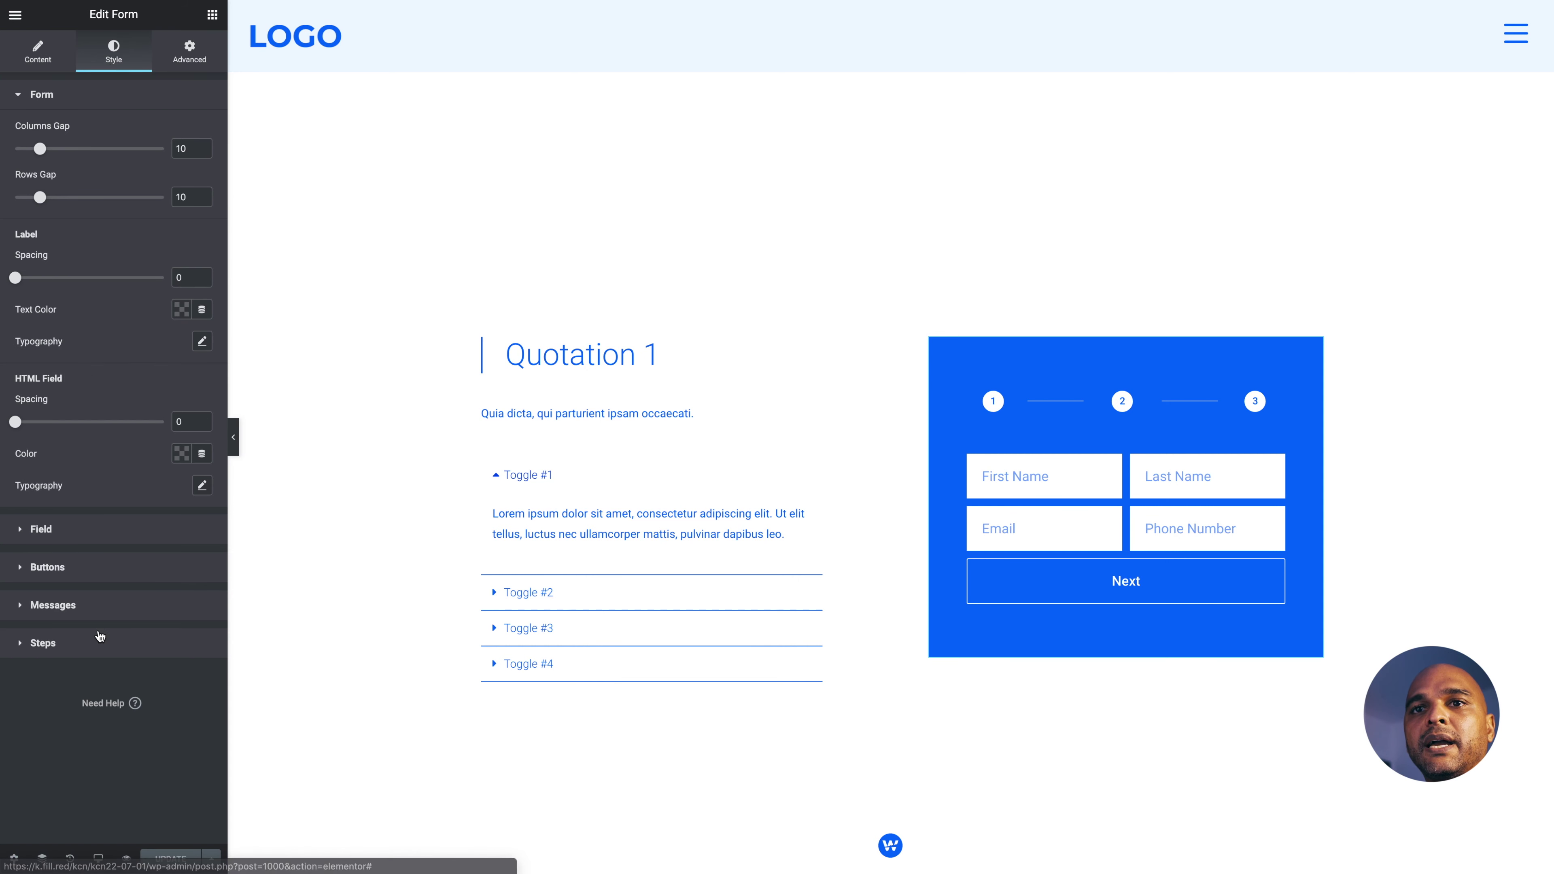
{"action": "left_click", "coordinate": [61, 649]}
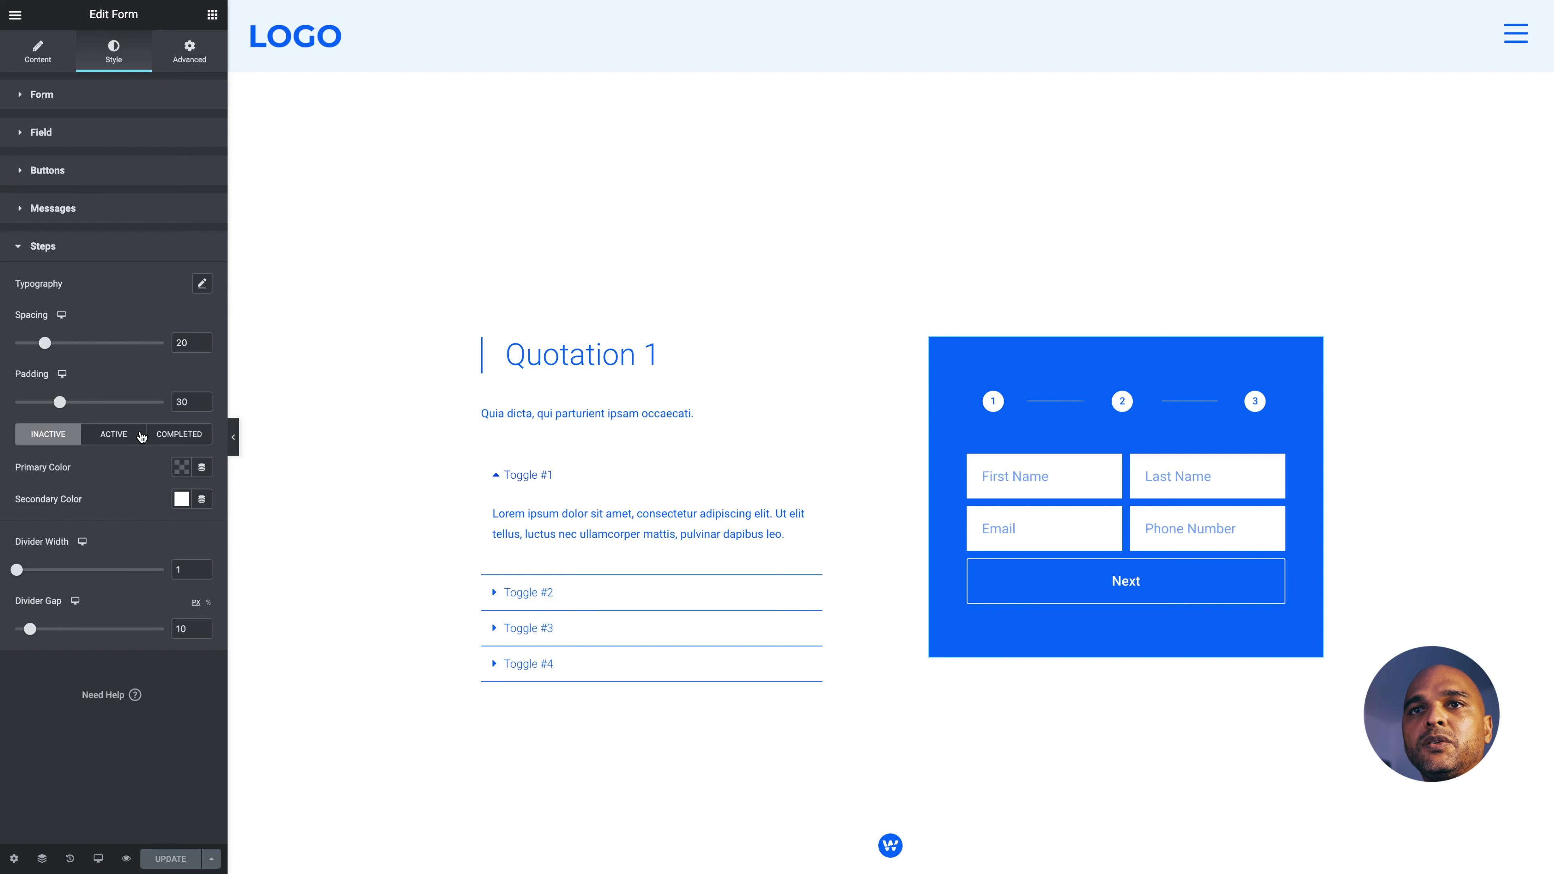
{"action": "left_click", "coordinate": [175, 470]}
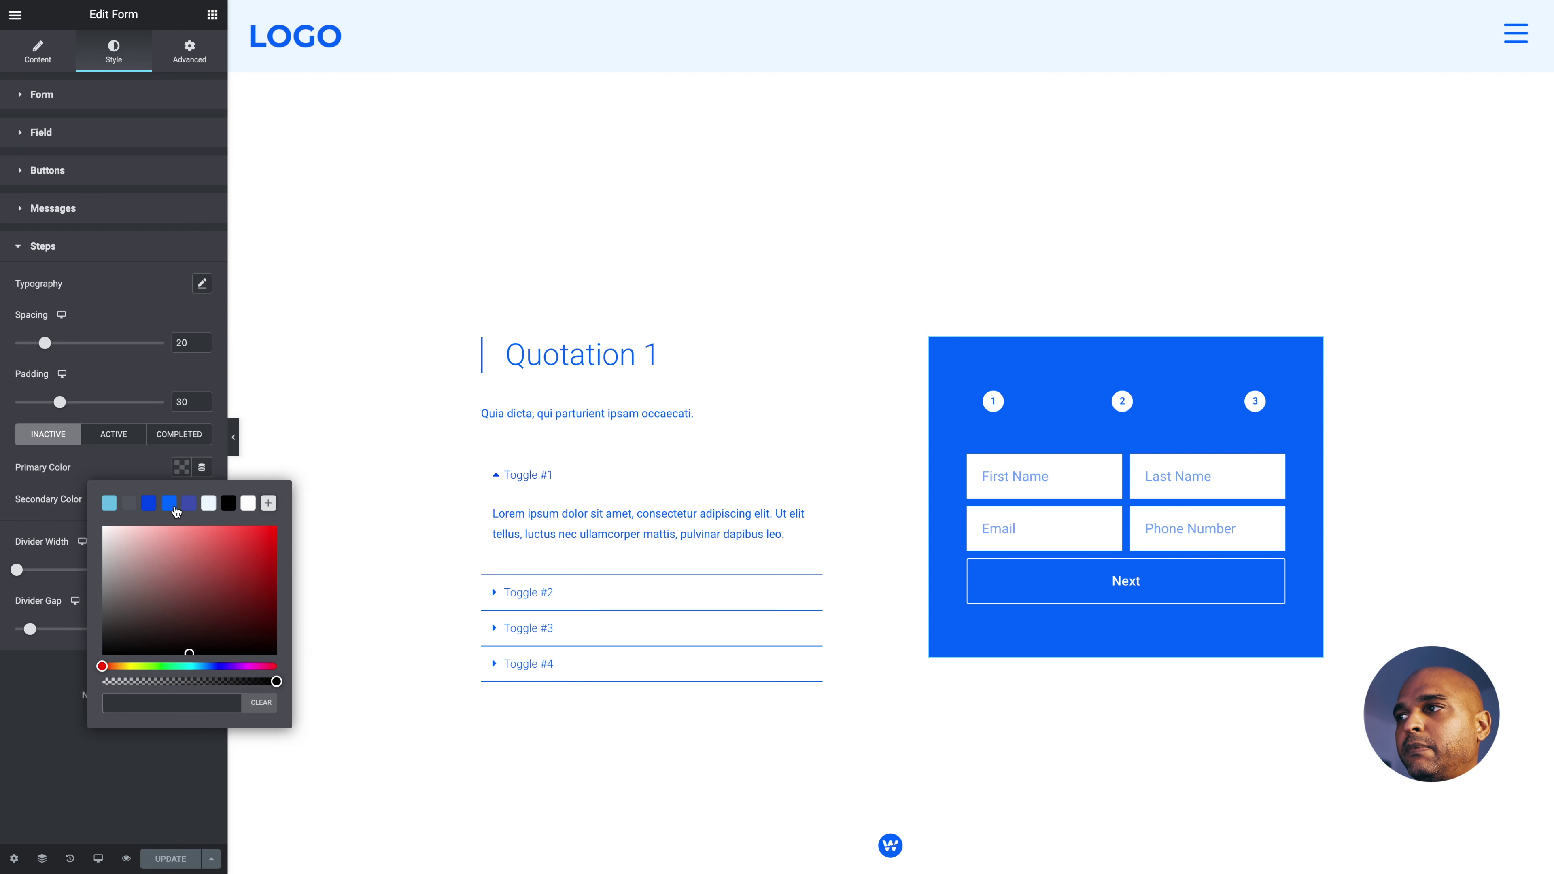
{"action": "left_click", "coordinate": [174, 507]}
{"action": "left_click", "coordinate": [247, 507]}
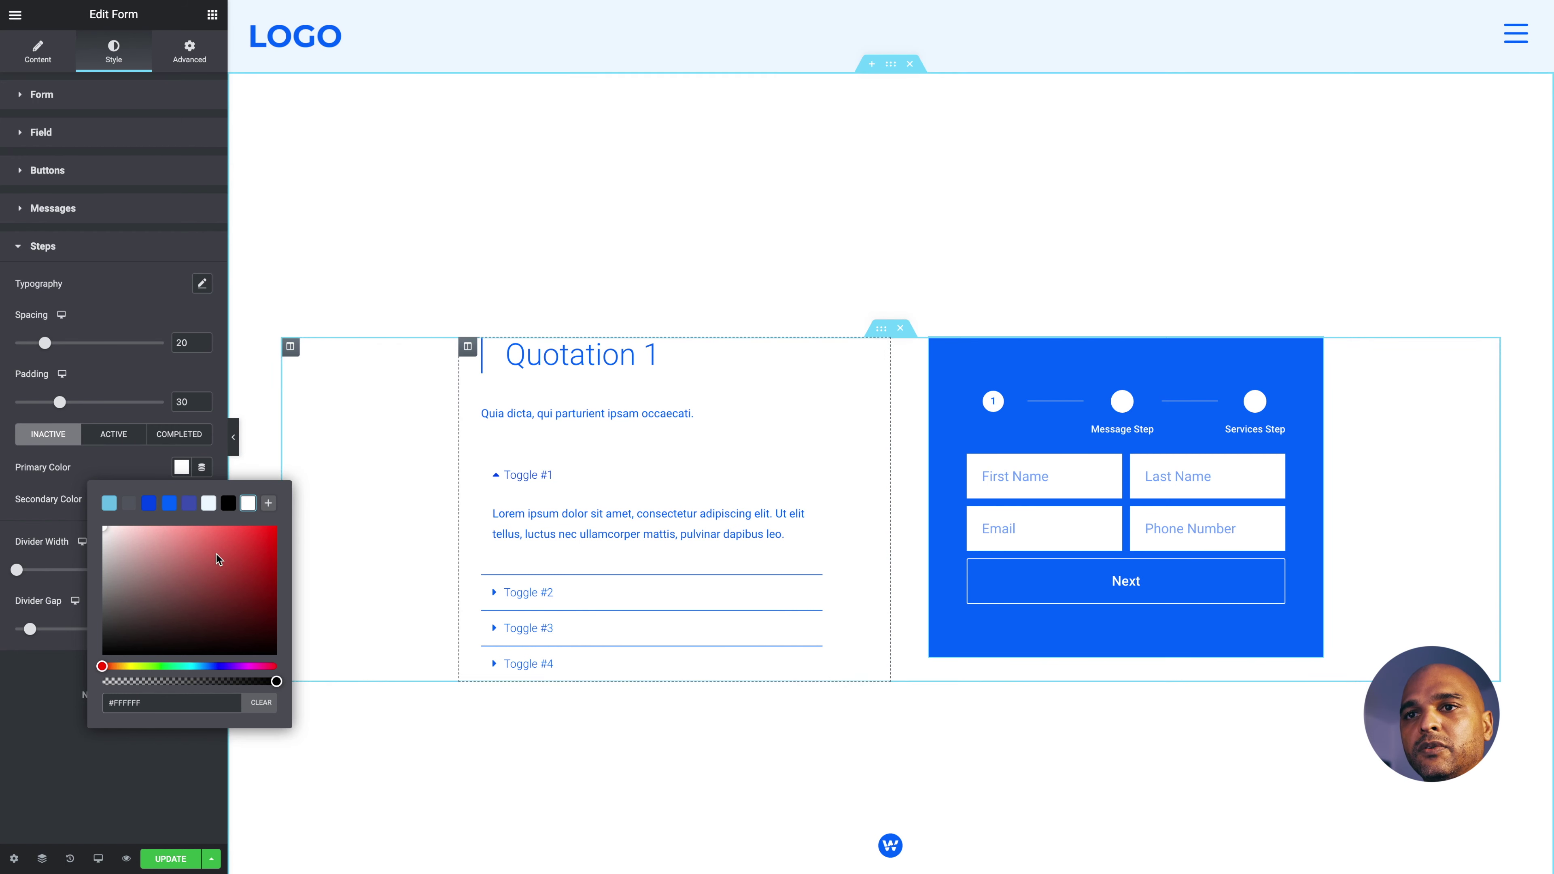
{"action": "left_click", "coordinate": [257, 702]}
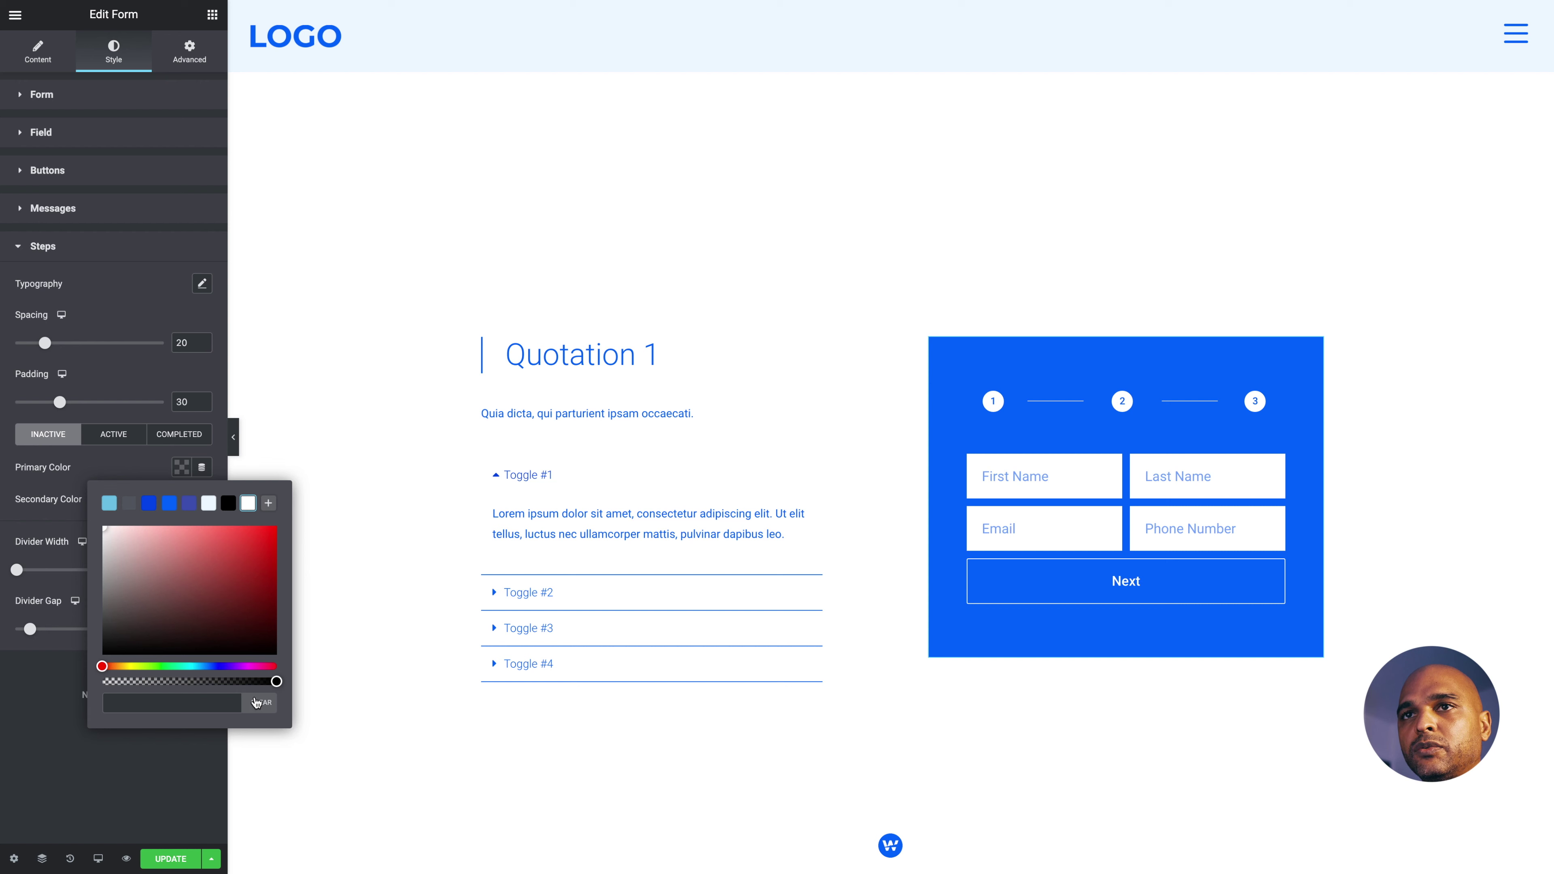
{"action": "left_click", "coordinate": [76, 788]}
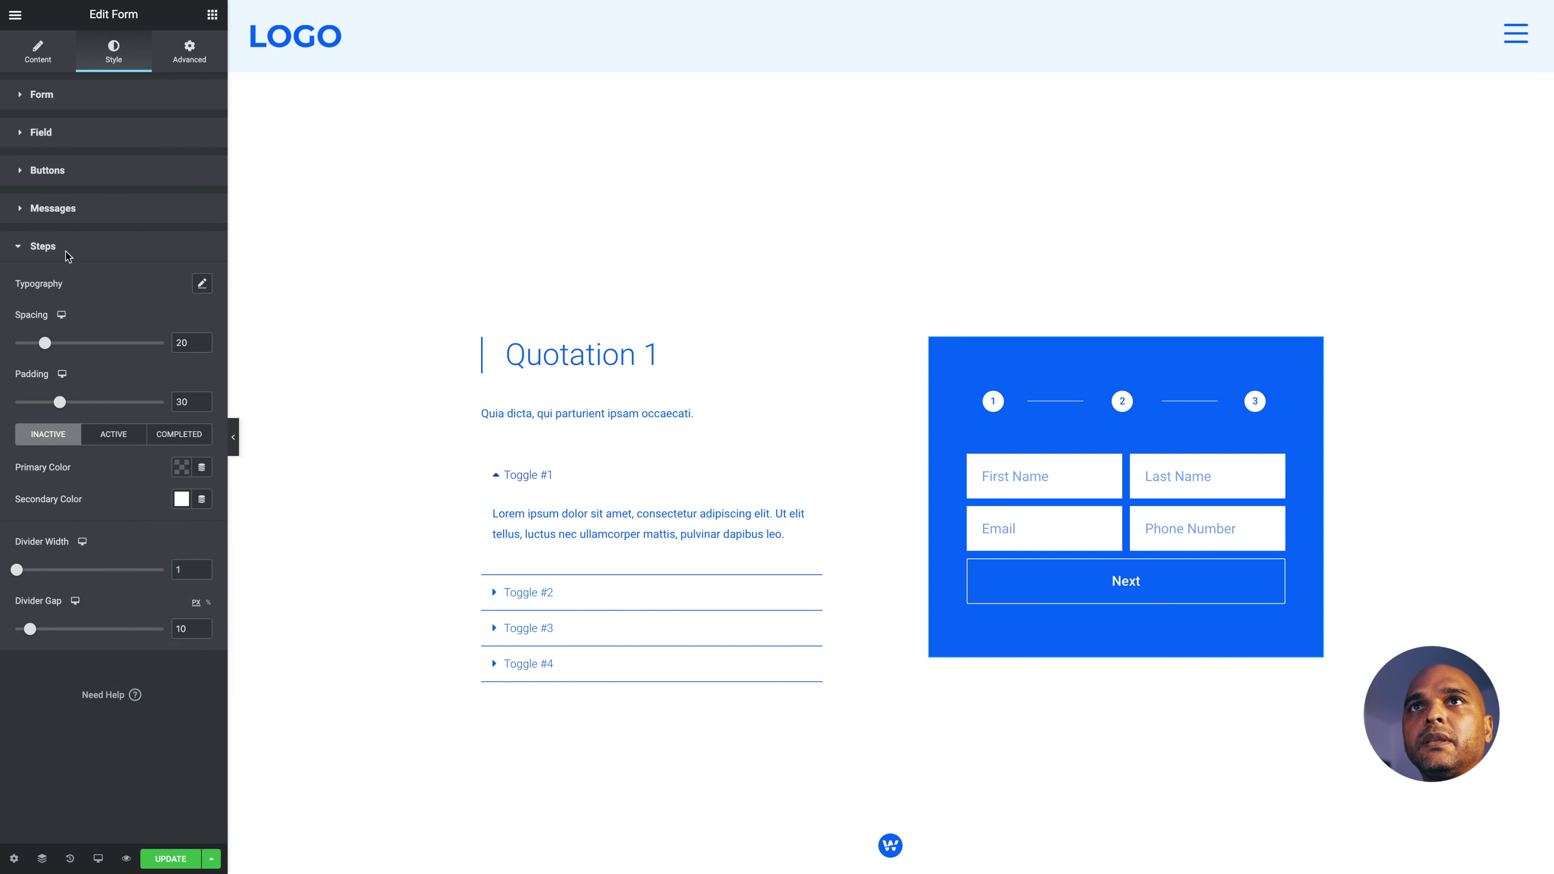
Try the Square, Rounded and None shapes for the form's step indicators, and restore the Circle shape
{"action": "left_click", "coordinate": [39, 60]}
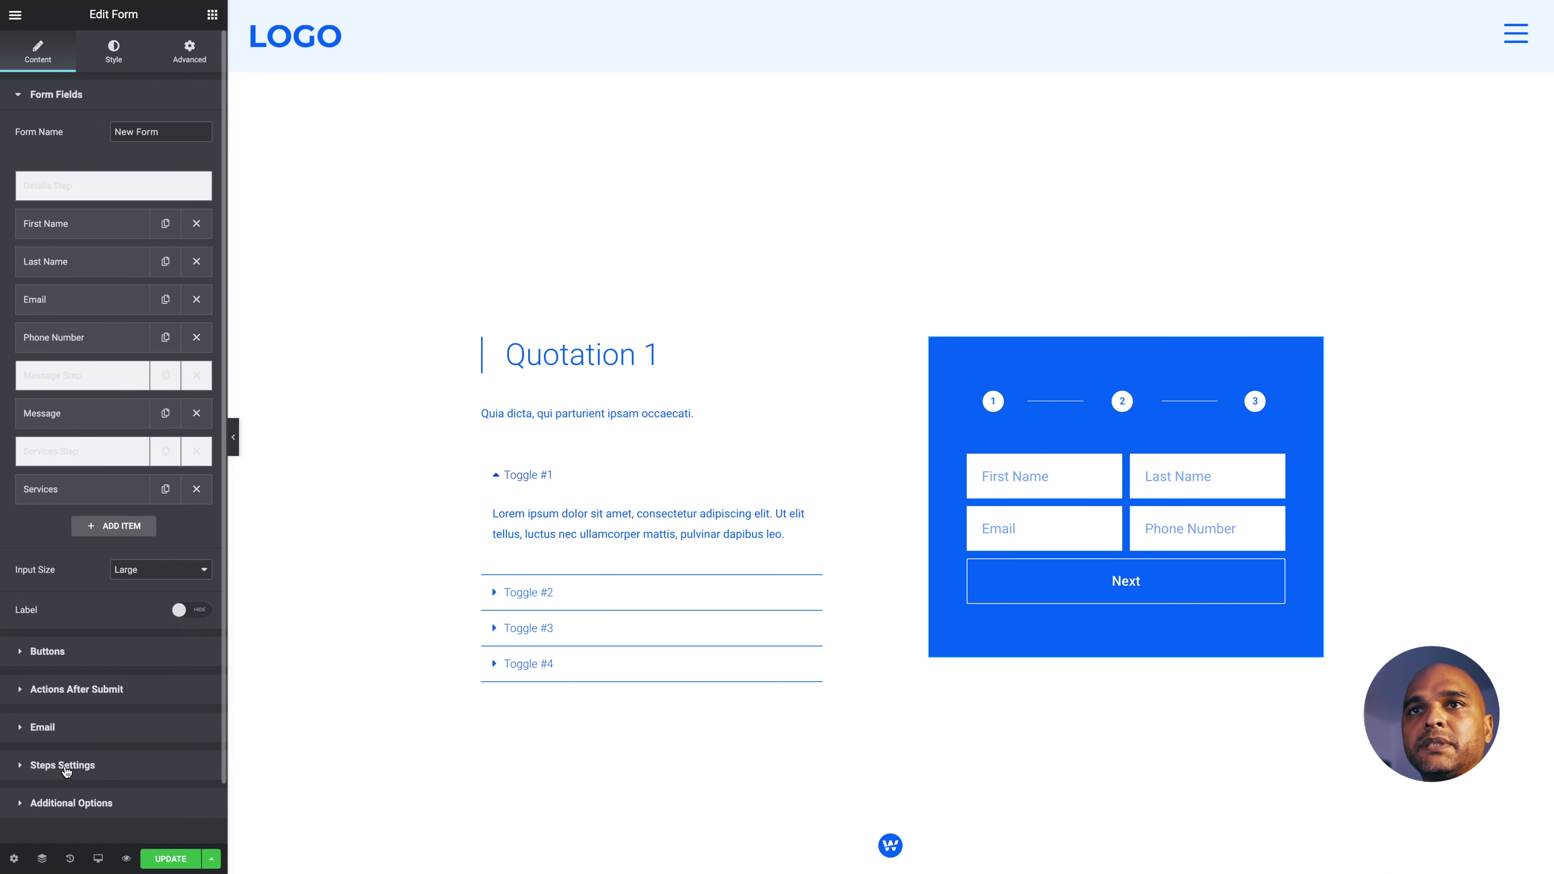
{"action": "left_click", "coordinate": [63, 766]}
{"action": "left_click", "coordinate": [147, 289]}
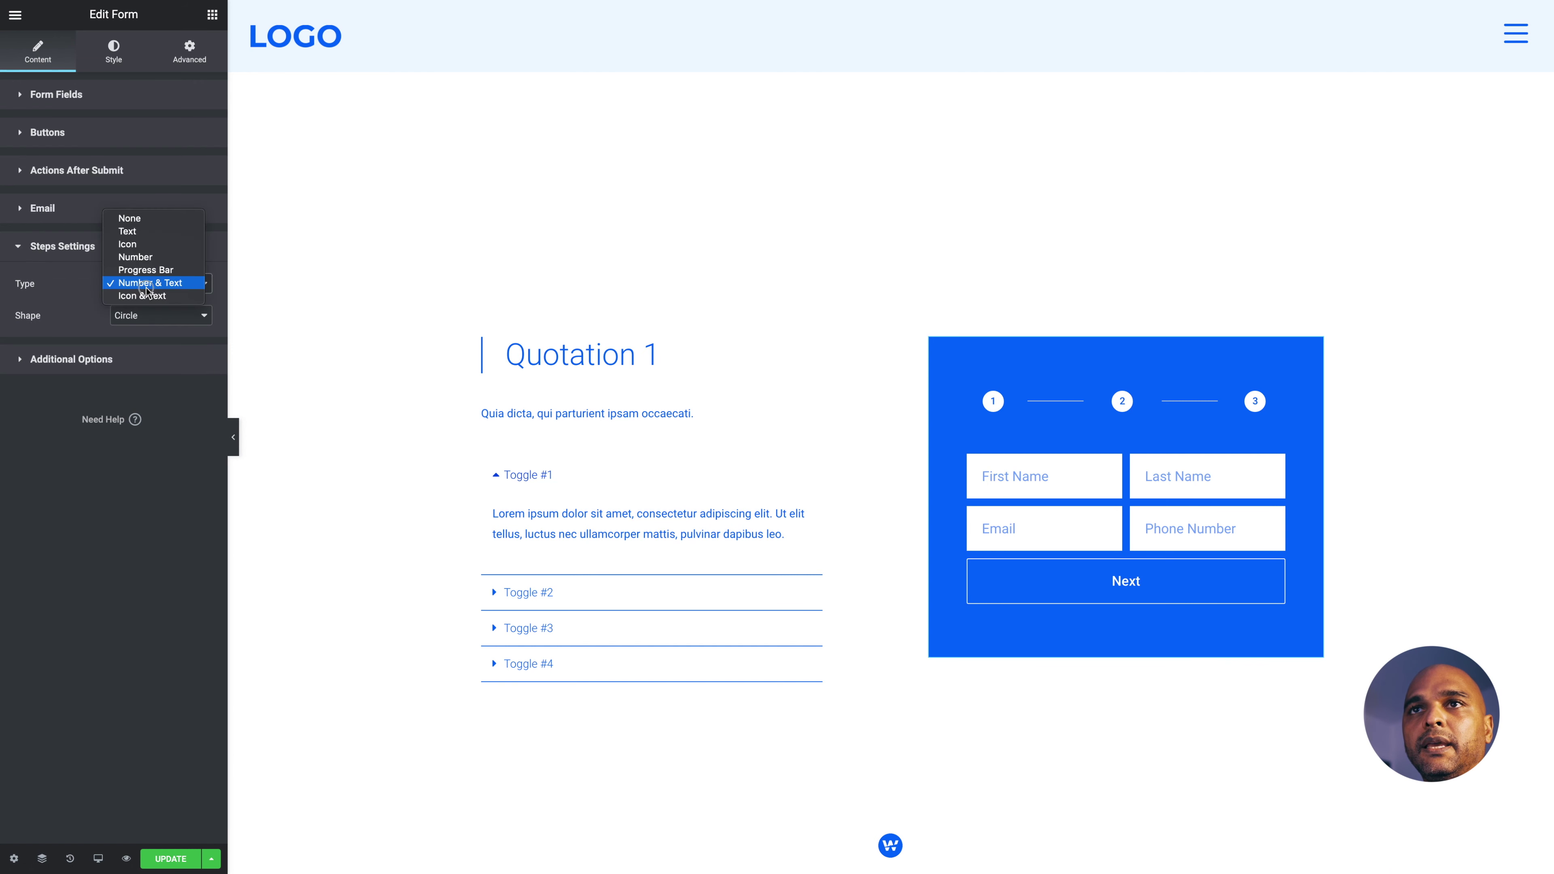
{"action": "left_click", "coordinate": [79, 303]}
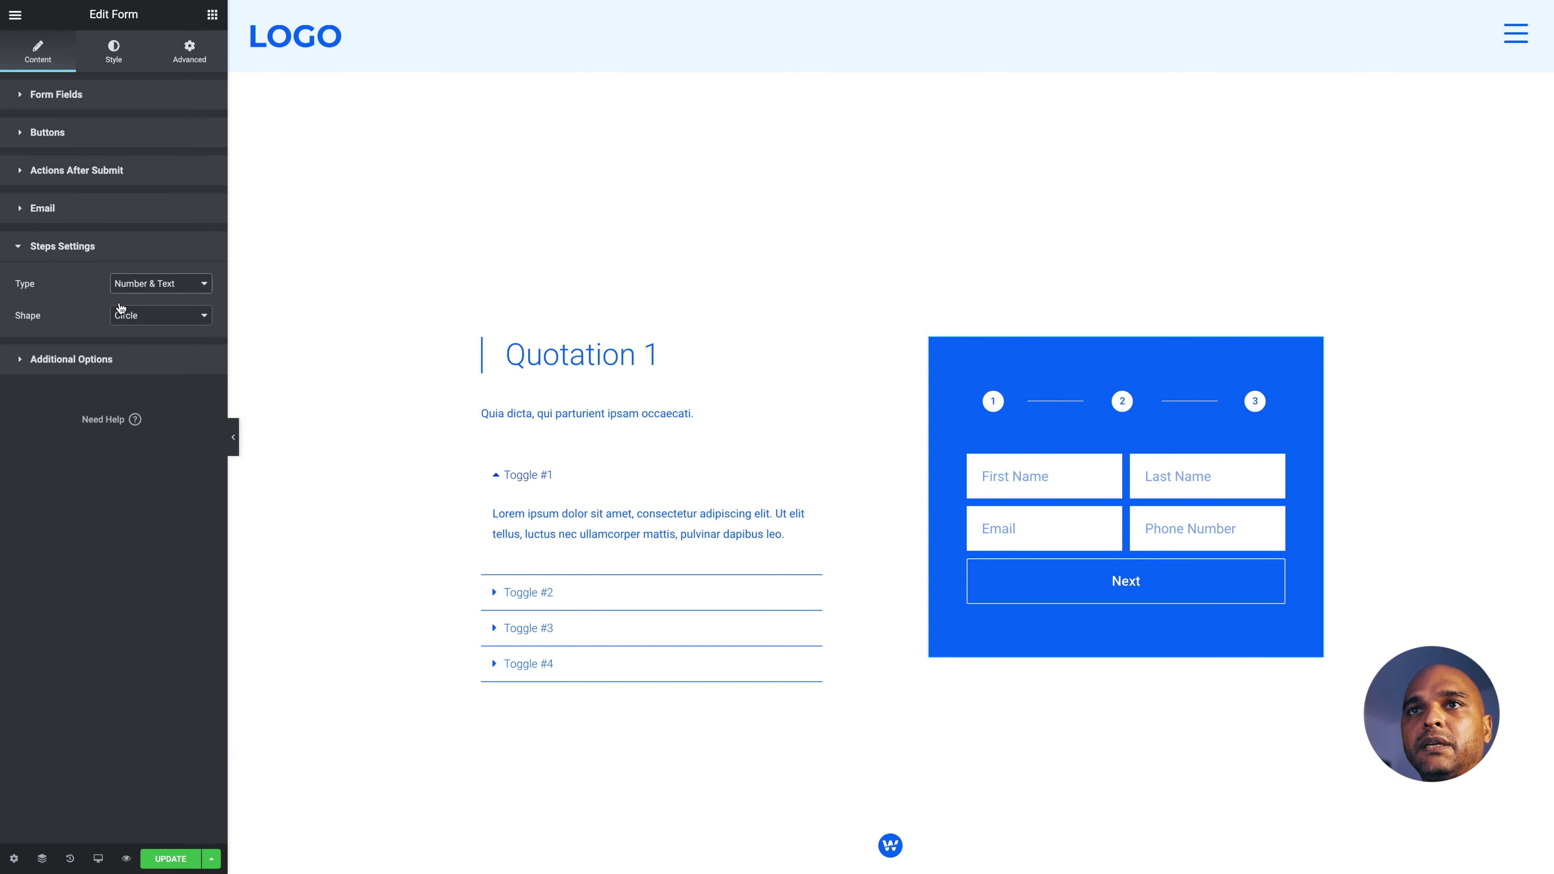
{"action": "left_click", "coordinate": [126, 324]}
{"action": "left_click", "coordinate": [127, 327]}
{"action": "left_click", "coordinate": [128, 316]}
{"action": "left_click", "coordinate": [130, 327]}
{"action": "left_click", "coordinate": [126, 316]}
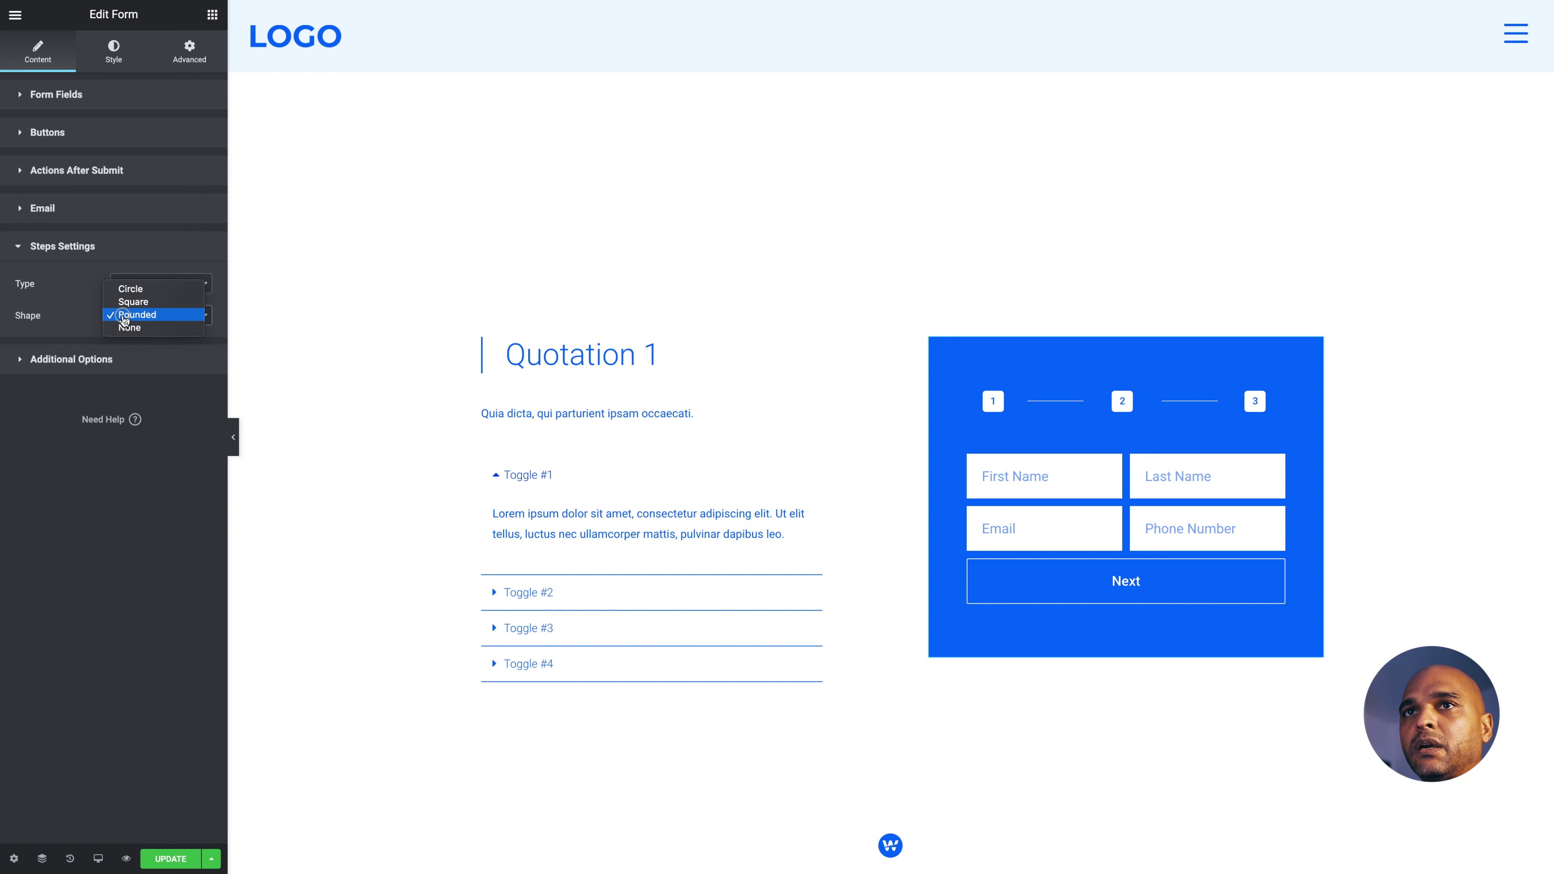
{"action": "left_click", "coordinate": [125, 331]}
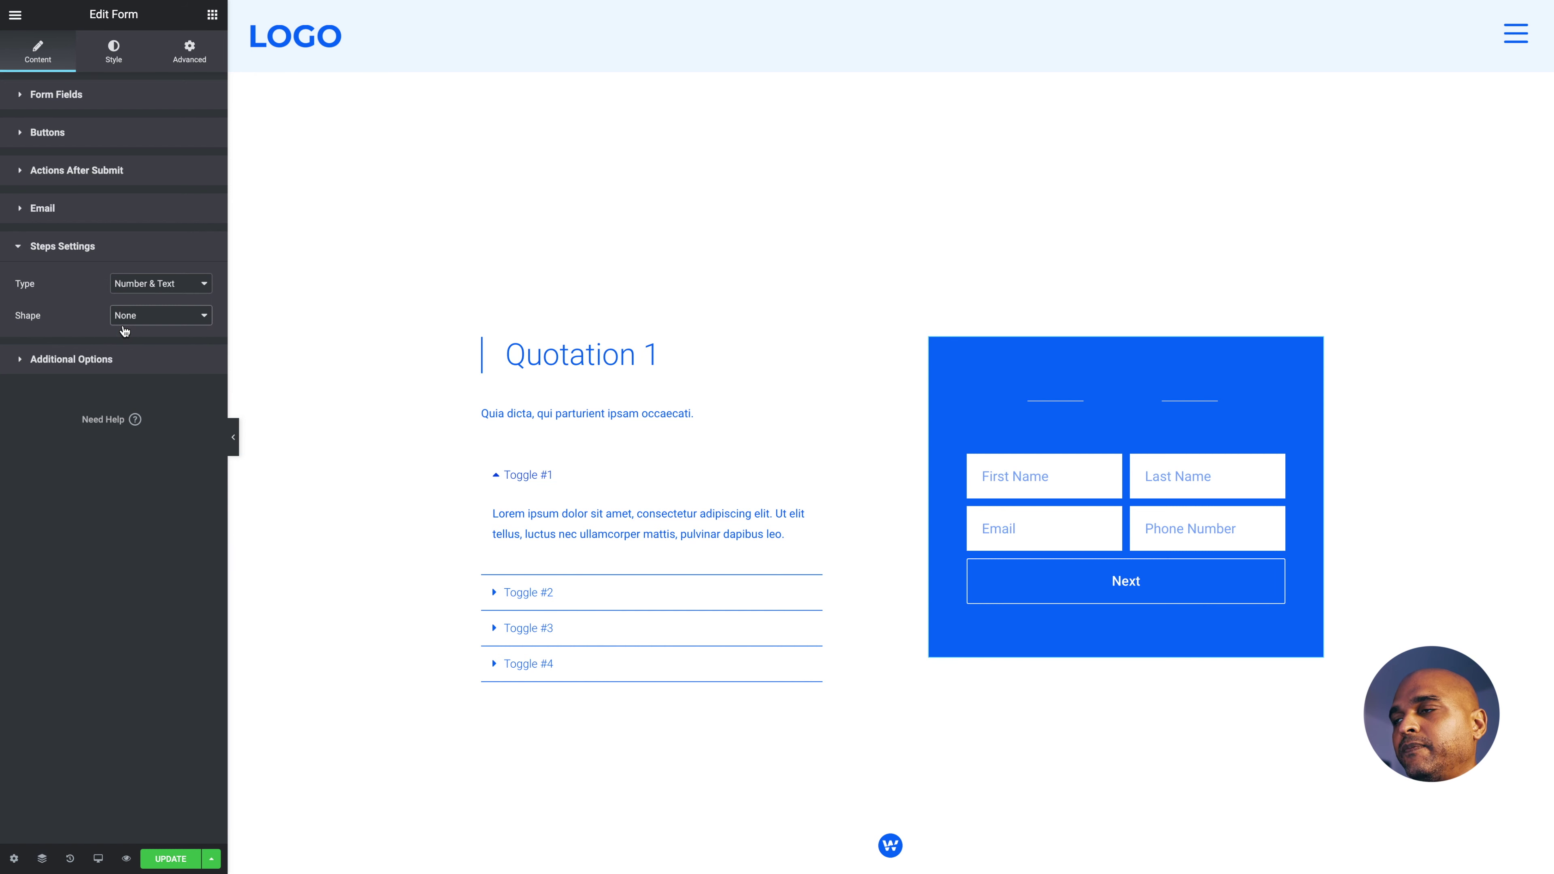
{"action": "left_click", "coordinate": [126, 315]}
{"action": "left_click", "coordinate": [125, 276]}
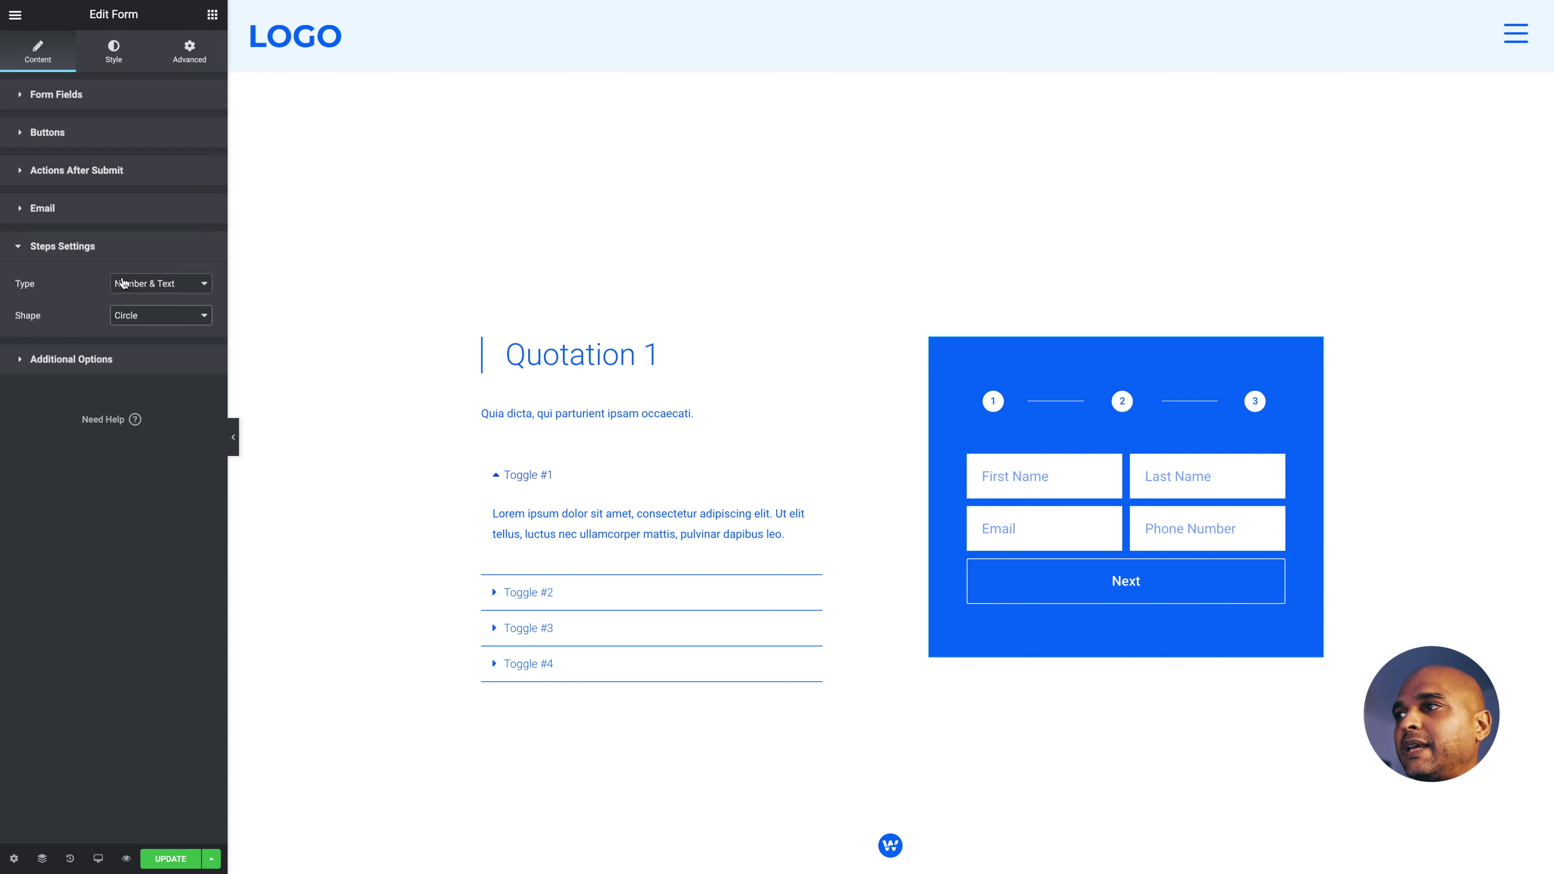
Try the Text and Icon types for the form's step indicators, and switch the type to Number
{"action": "left_click", "coordinate": [122, 282]}
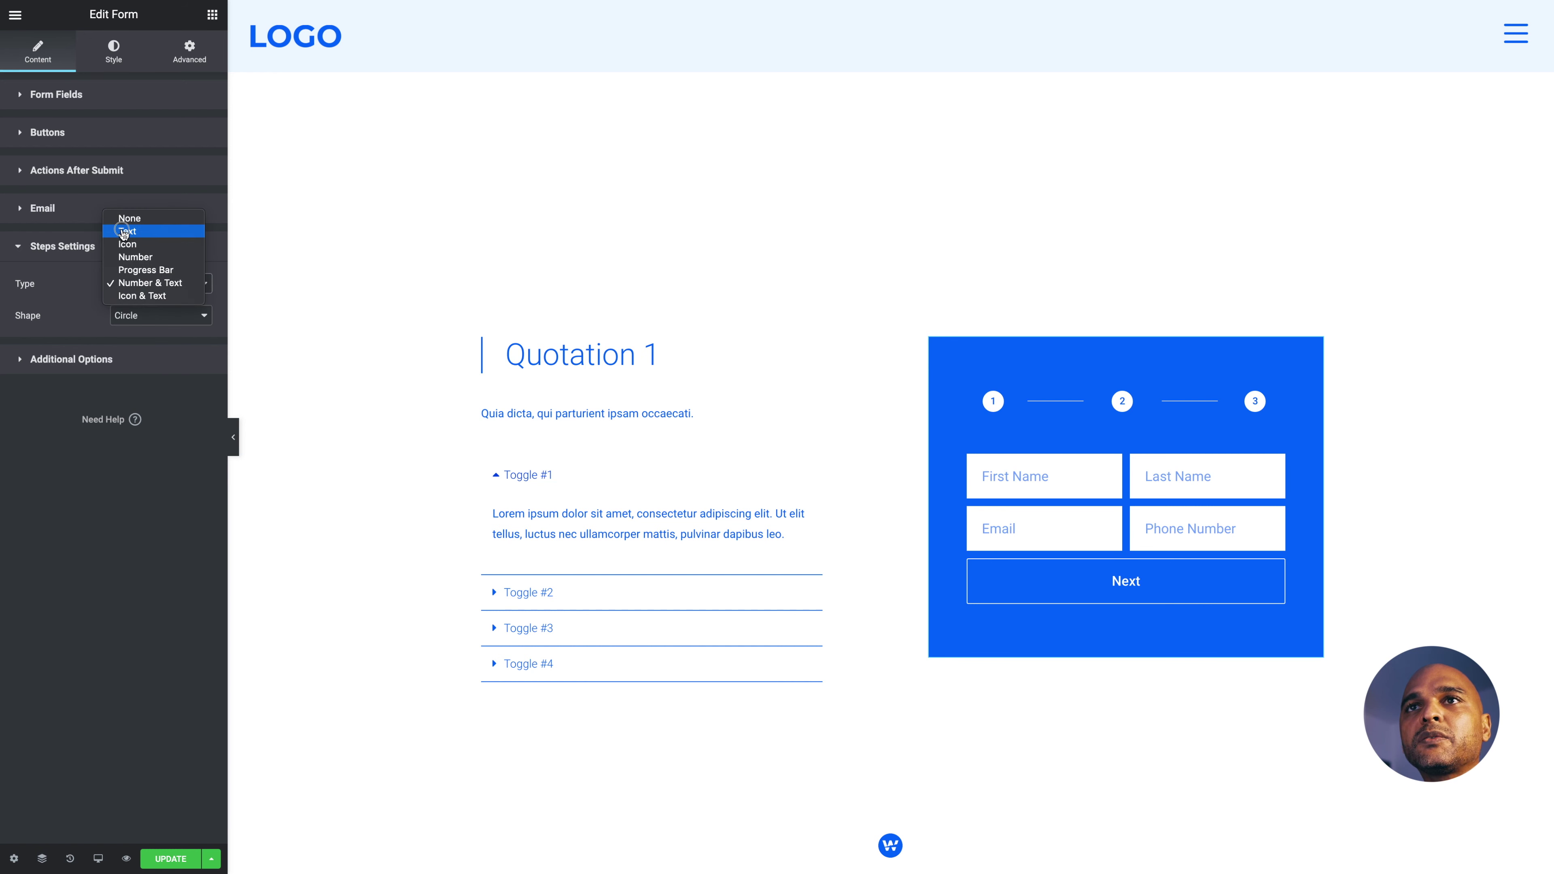
{"action": "key", "text": "Escape"}
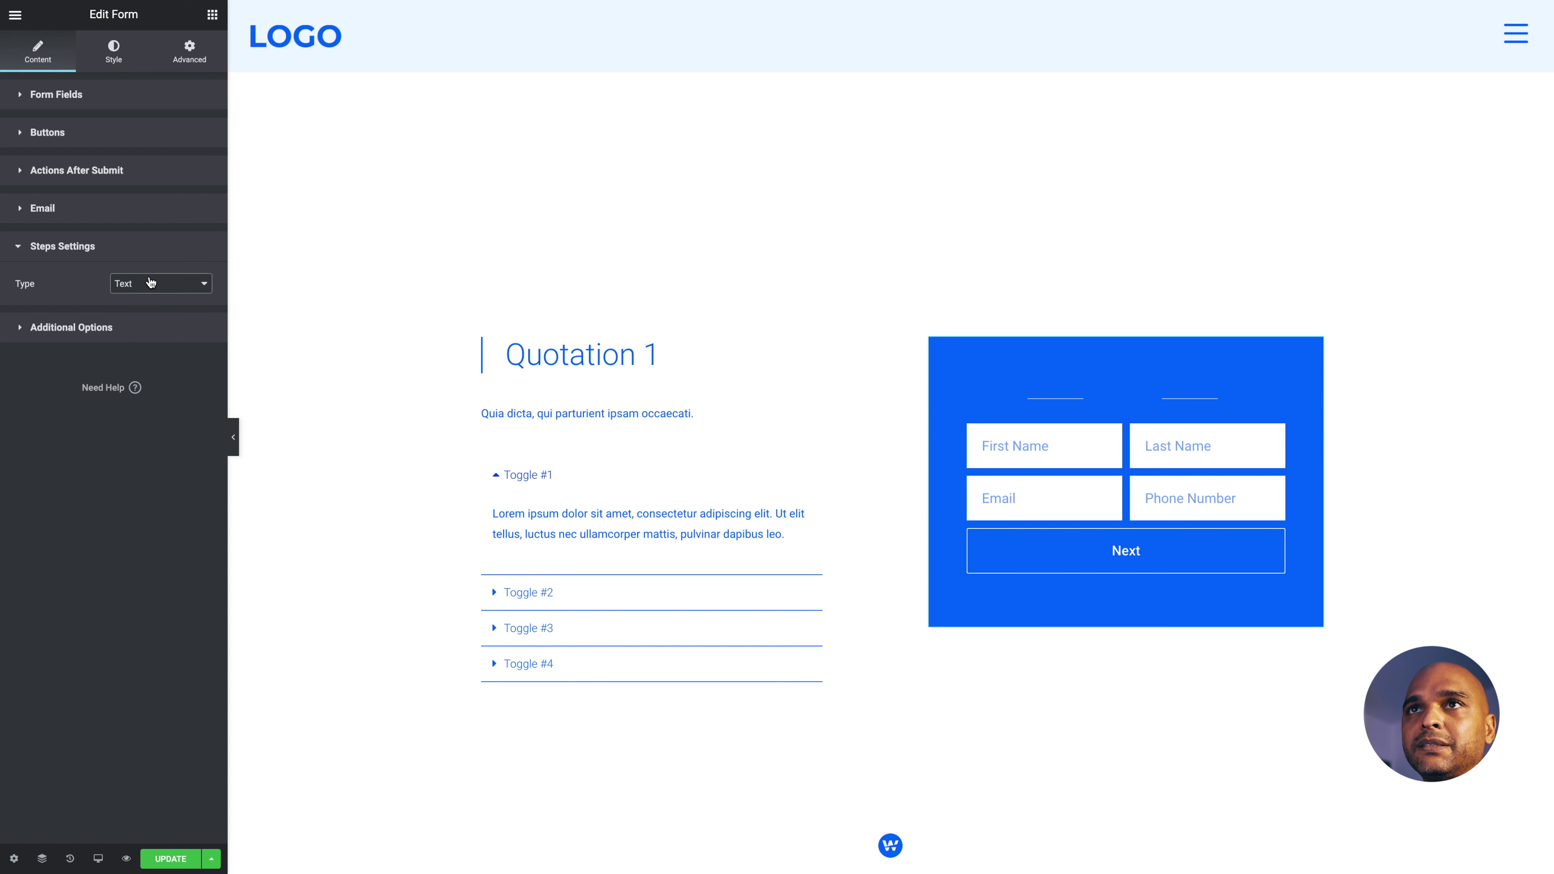
{"action": "left_click", "coordinate": [141, 290]}
{"action": "left_click", "coordinate": [140, 298]}
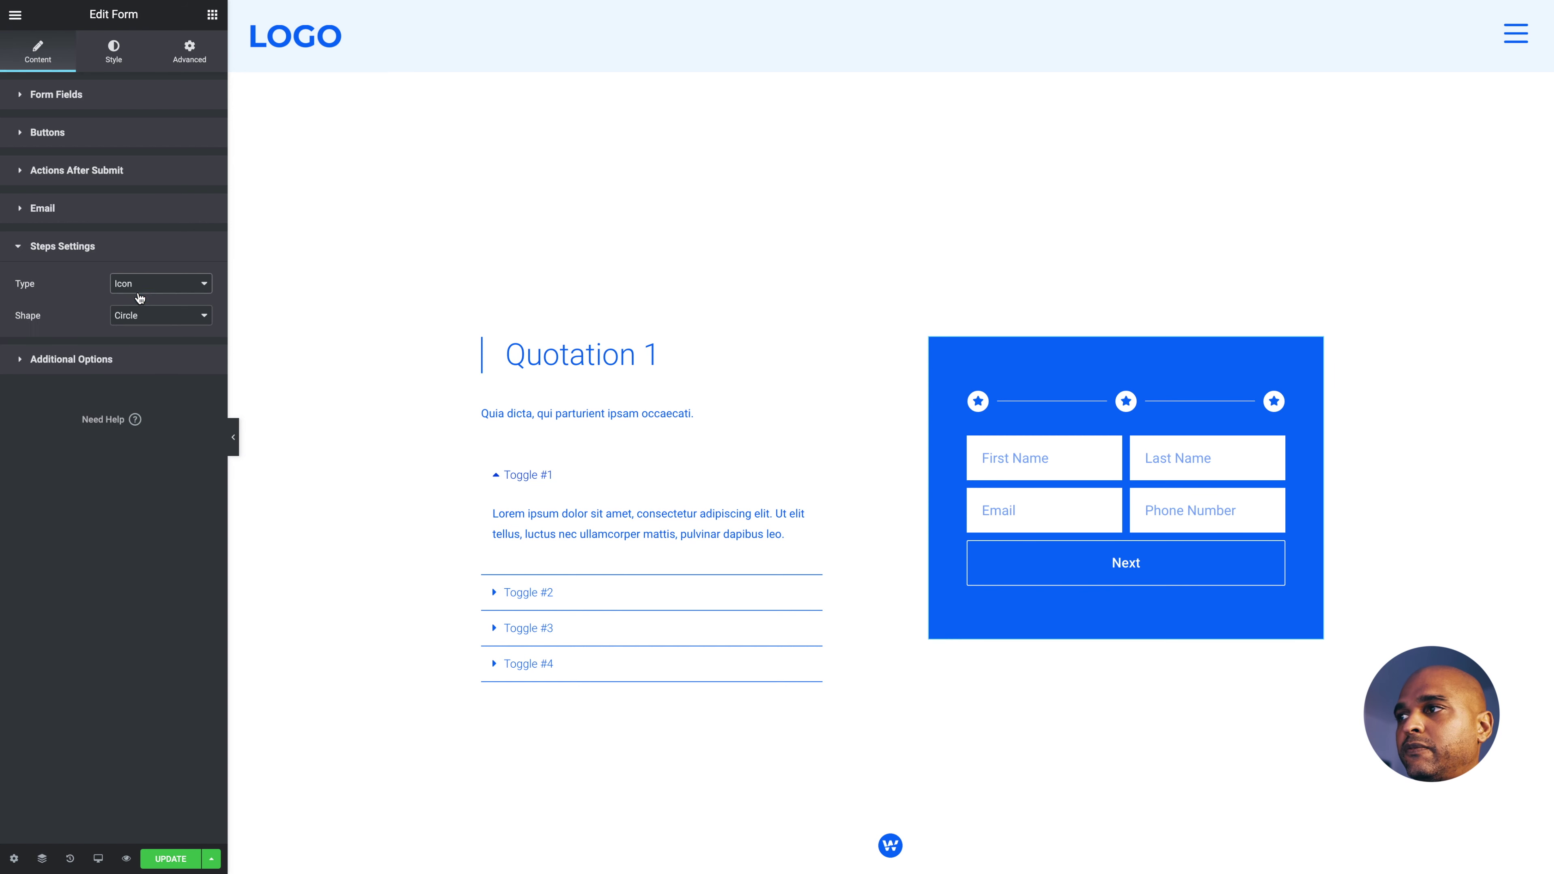
{"action": "left_click", "coordinate": [139, 289]}
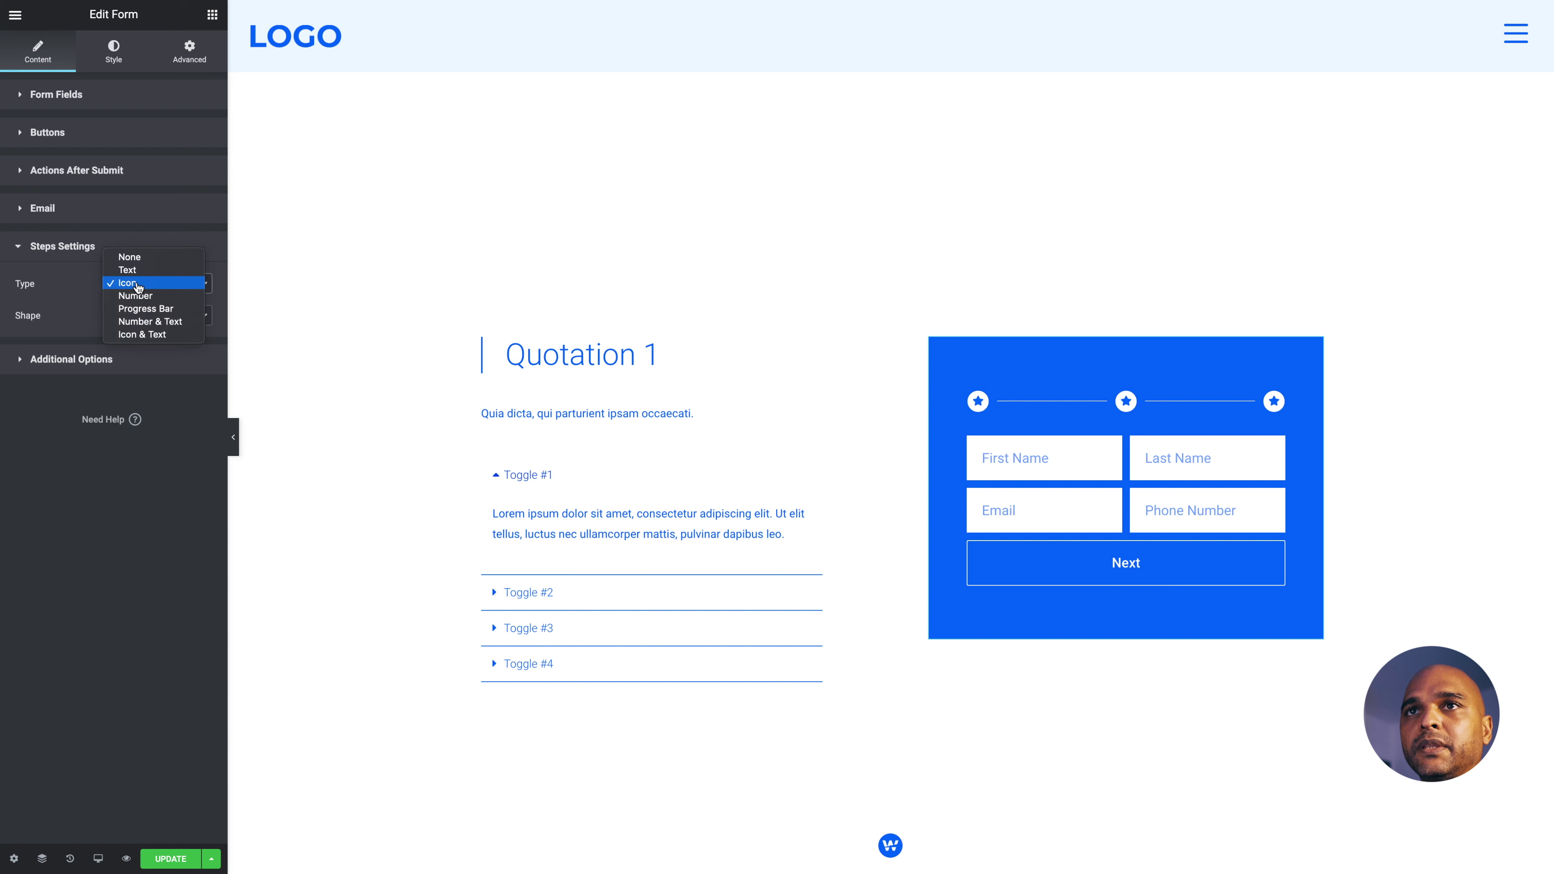
{"action": "left_click", "coordinate": [136, 297]}
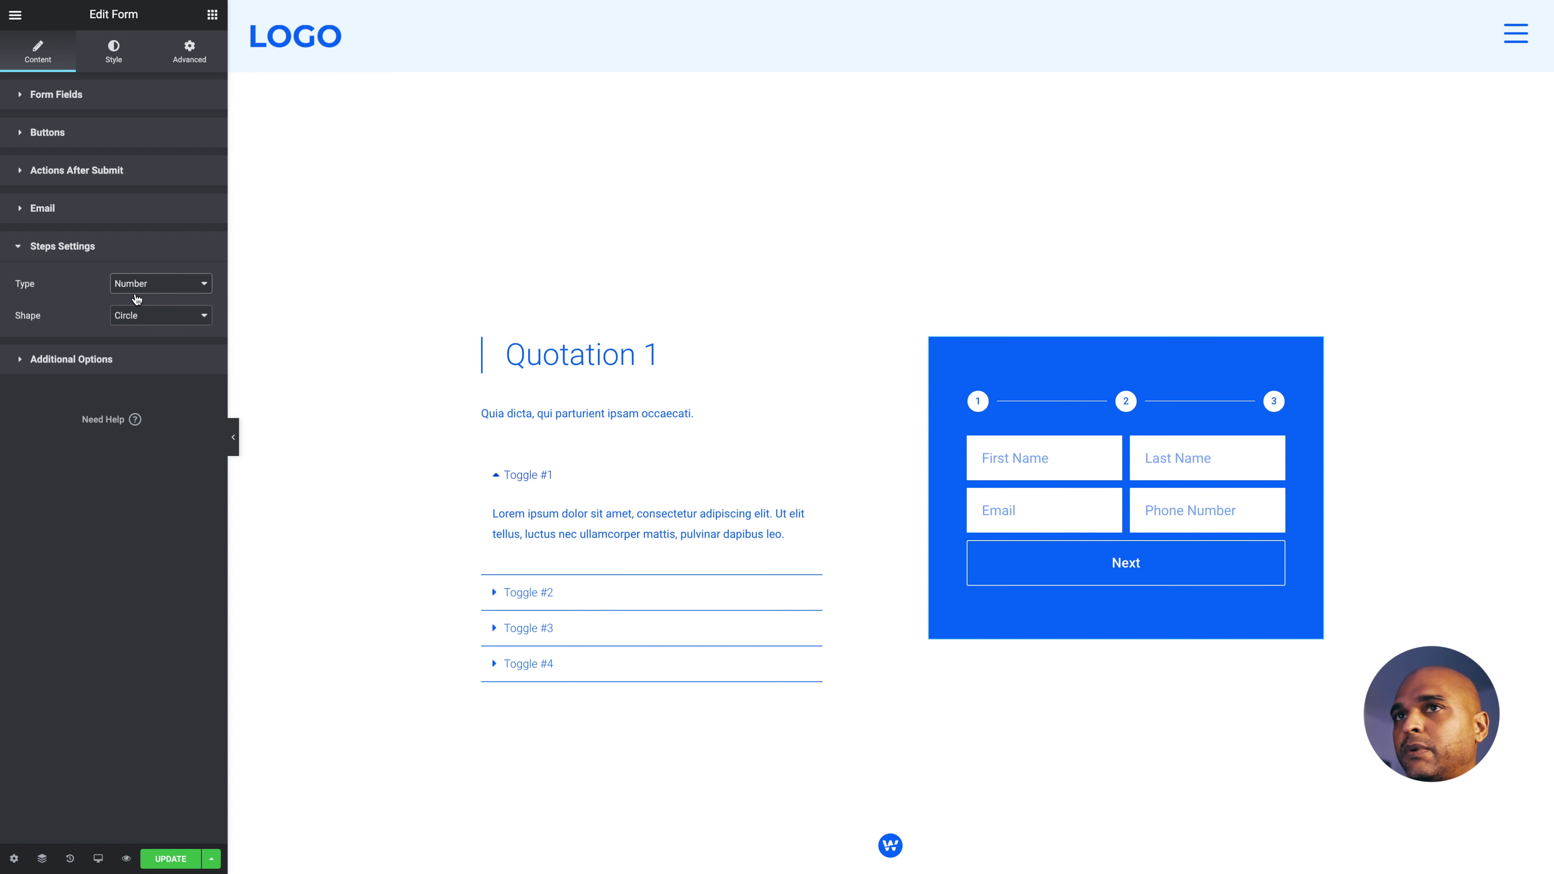
Switch the form's step indicator type to Progress Bar and set the bar's color to white (#FFFFFF)
{"action": "left_click", "coordinate": [136, 296]}
{"action": "left_click", "coordinate": [135, 298]}
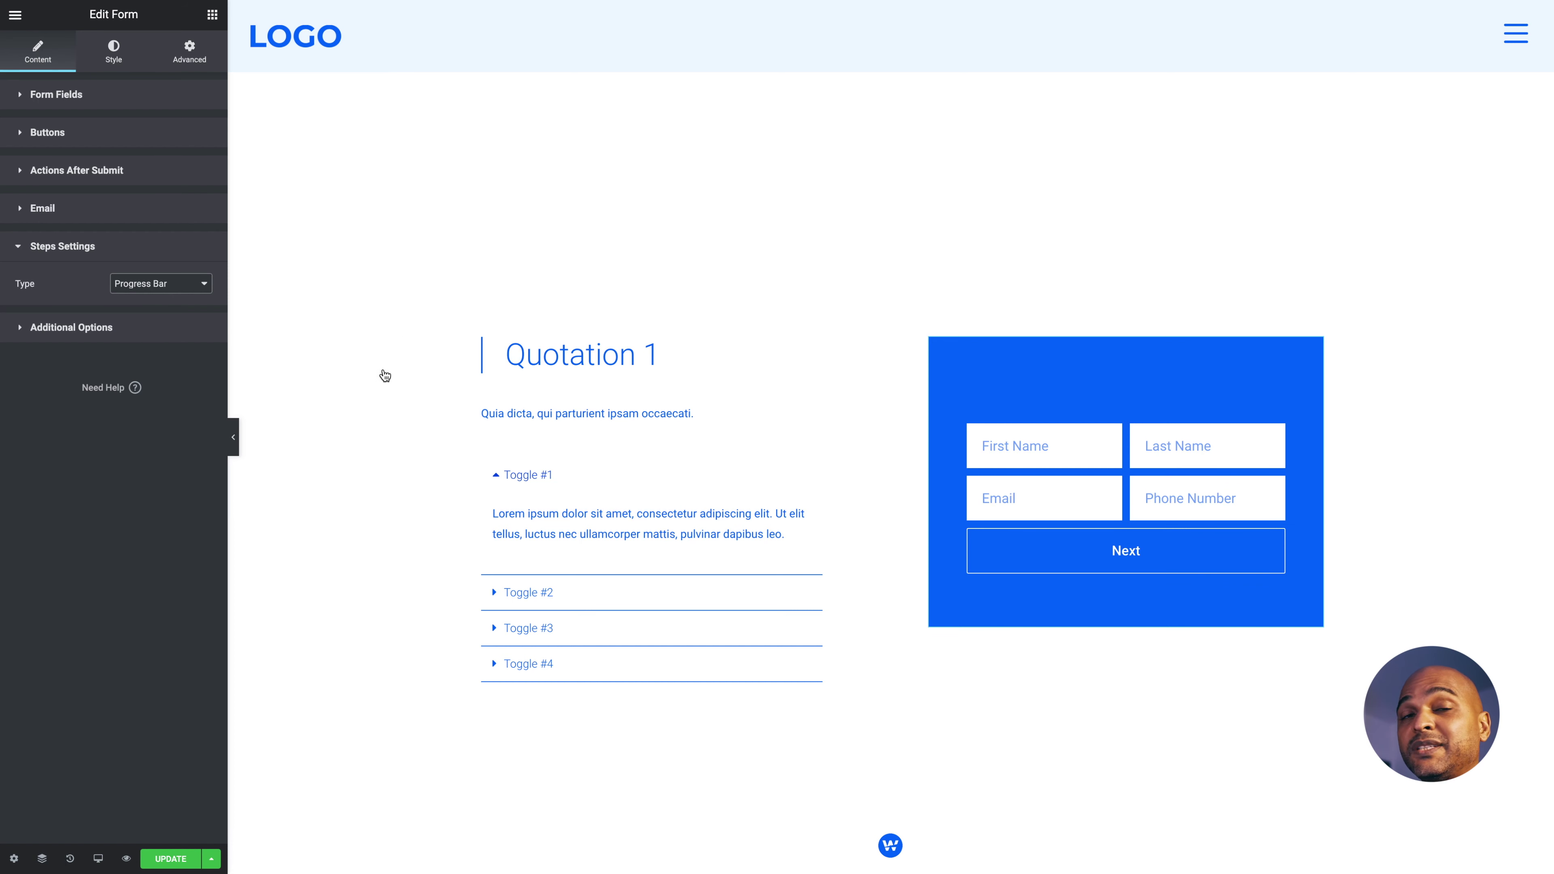
{"action": "left_click", "coordinate": [114, 61]}
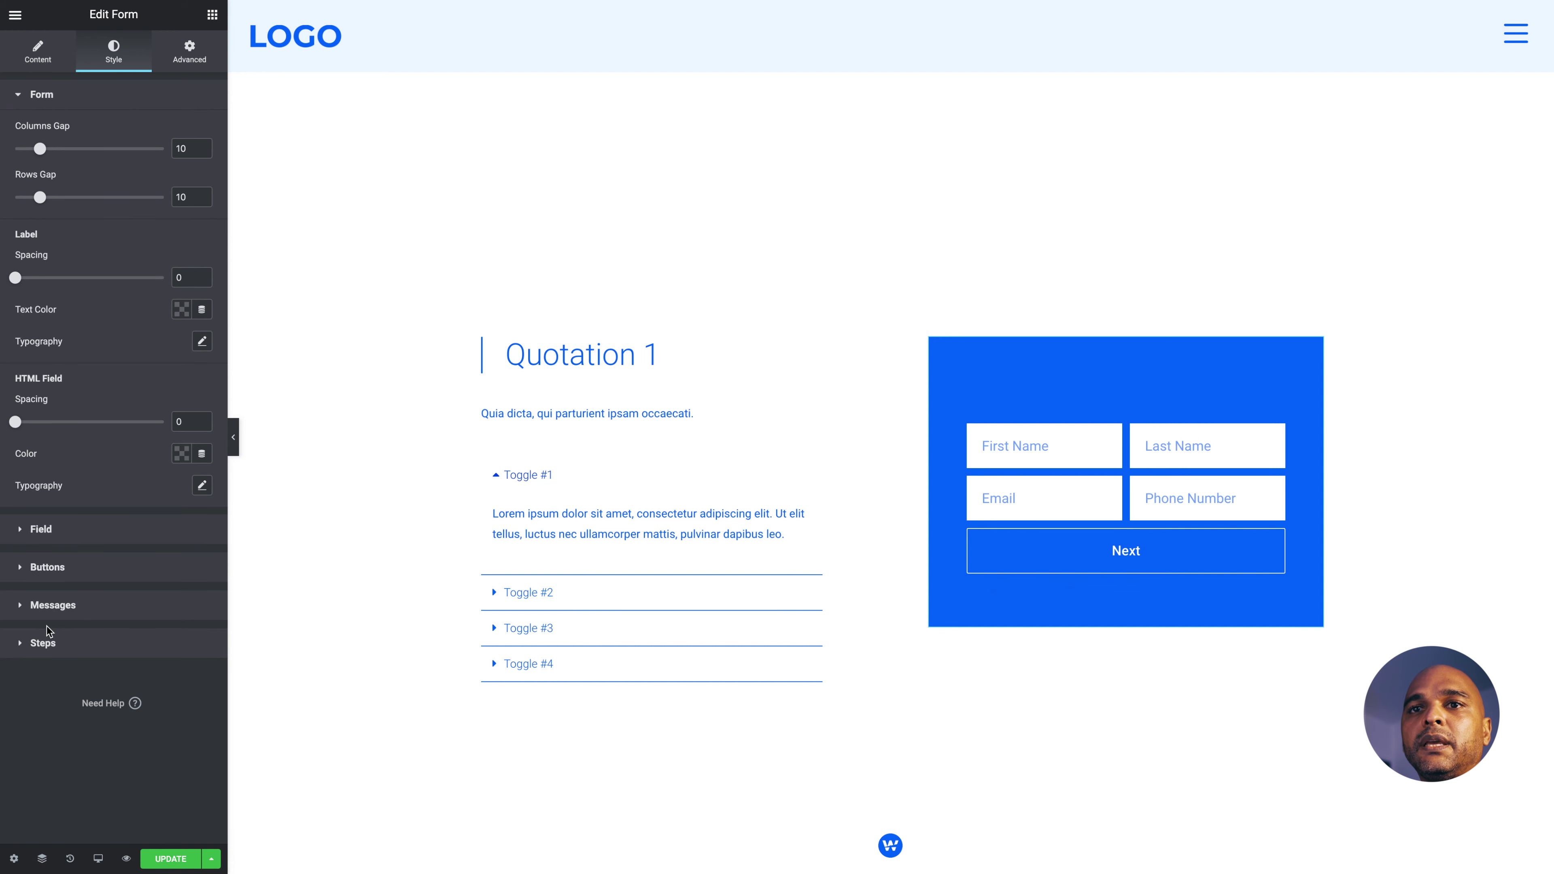
{"action": "left_click", "coordinate": [49, 645]}
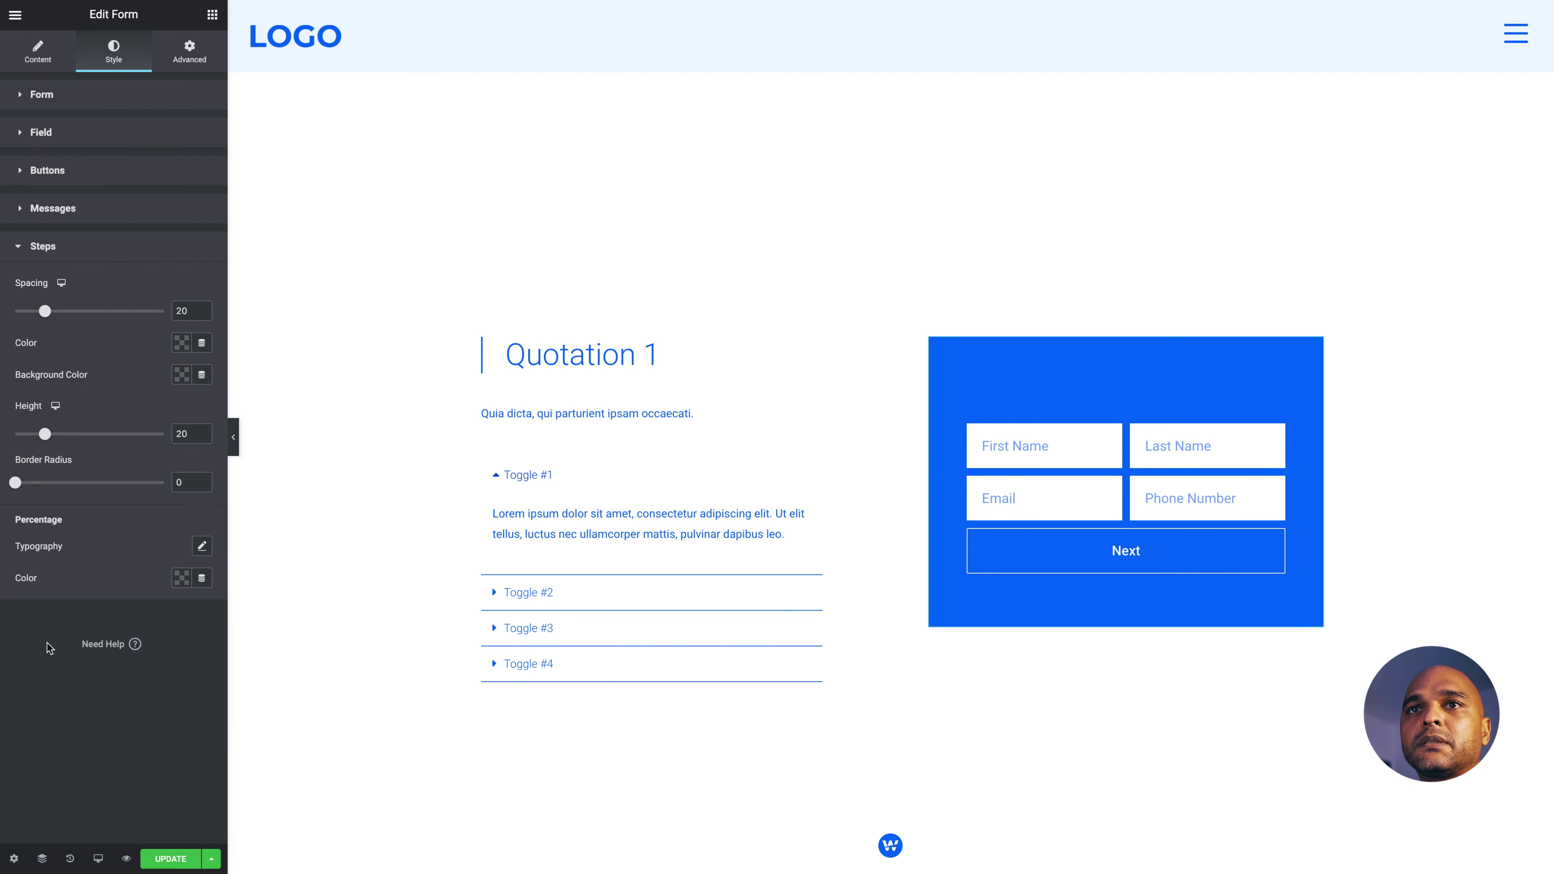
{"action": "left_click", "coordinate": [183, 354]}
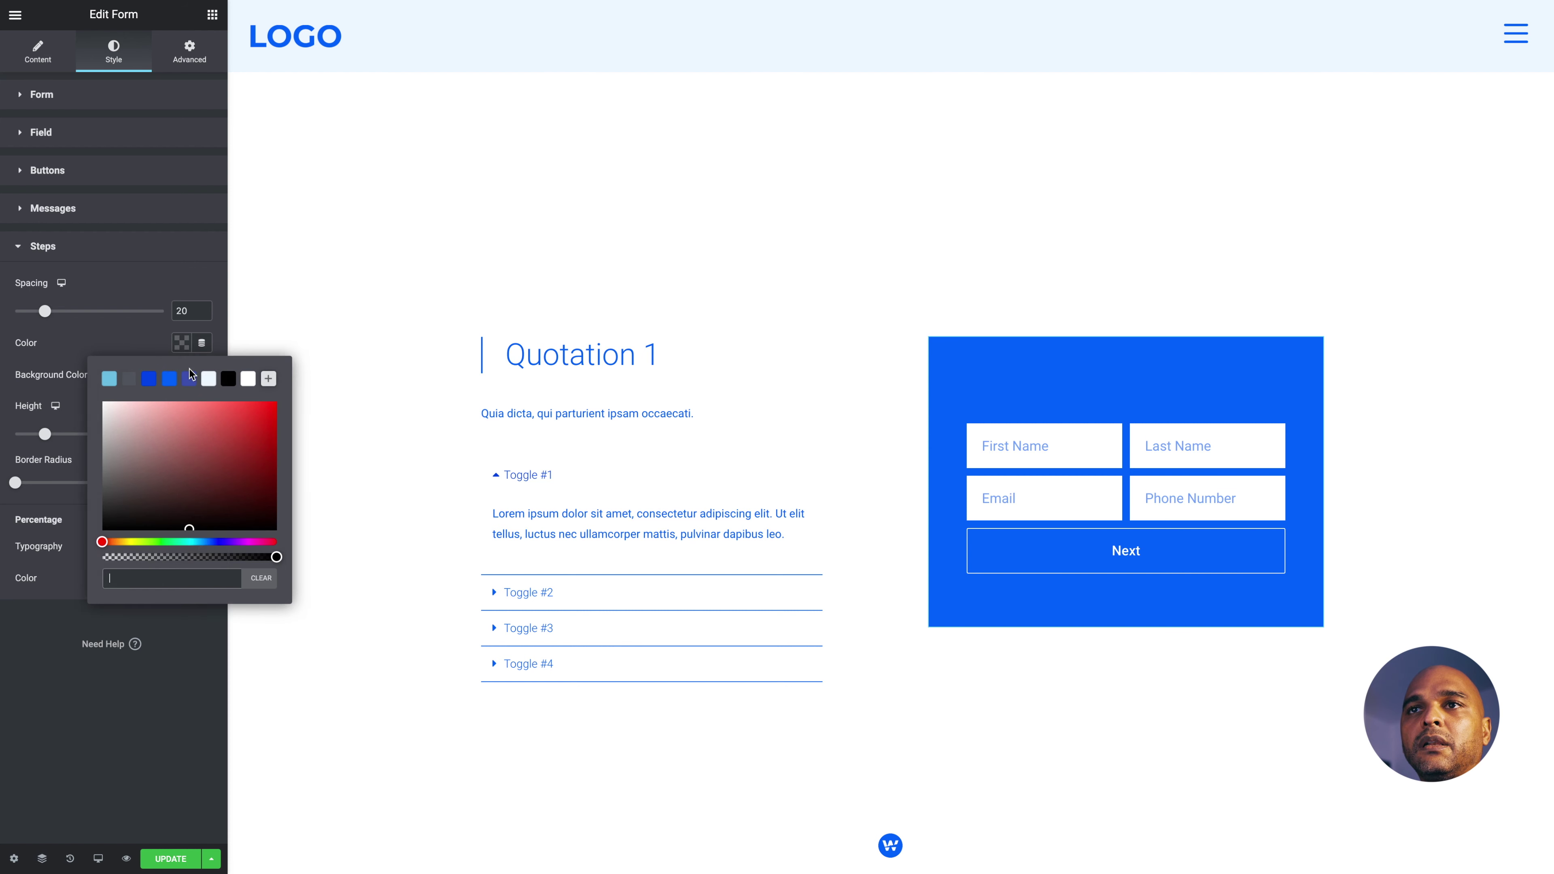
{"action": "left_click", "coordinate": [247, 379]}
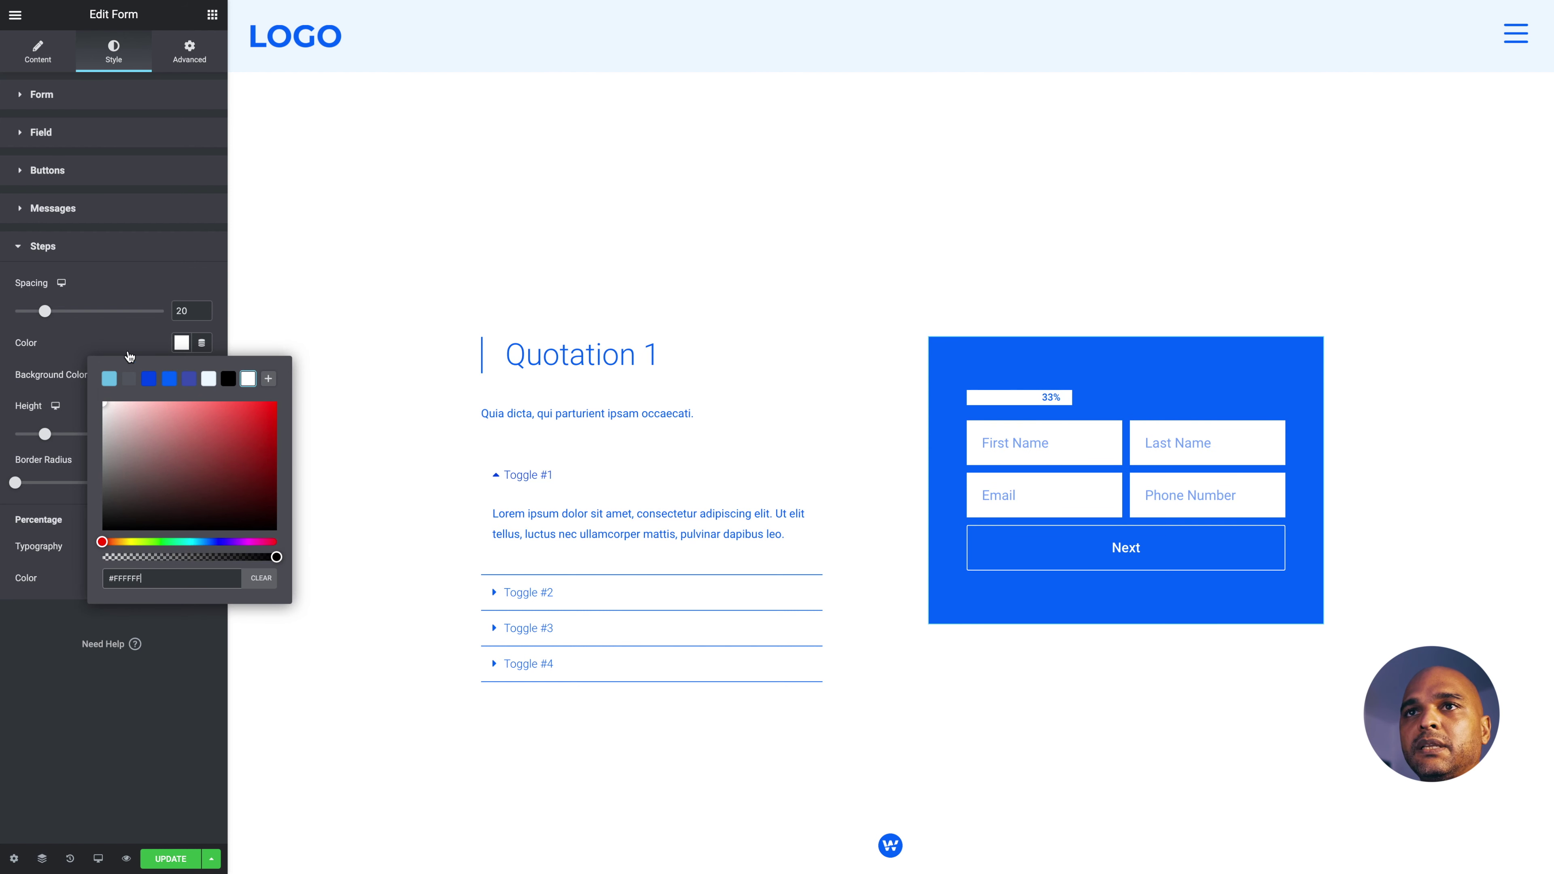
{"action": "left_click", "coordinate": [131, 347]}
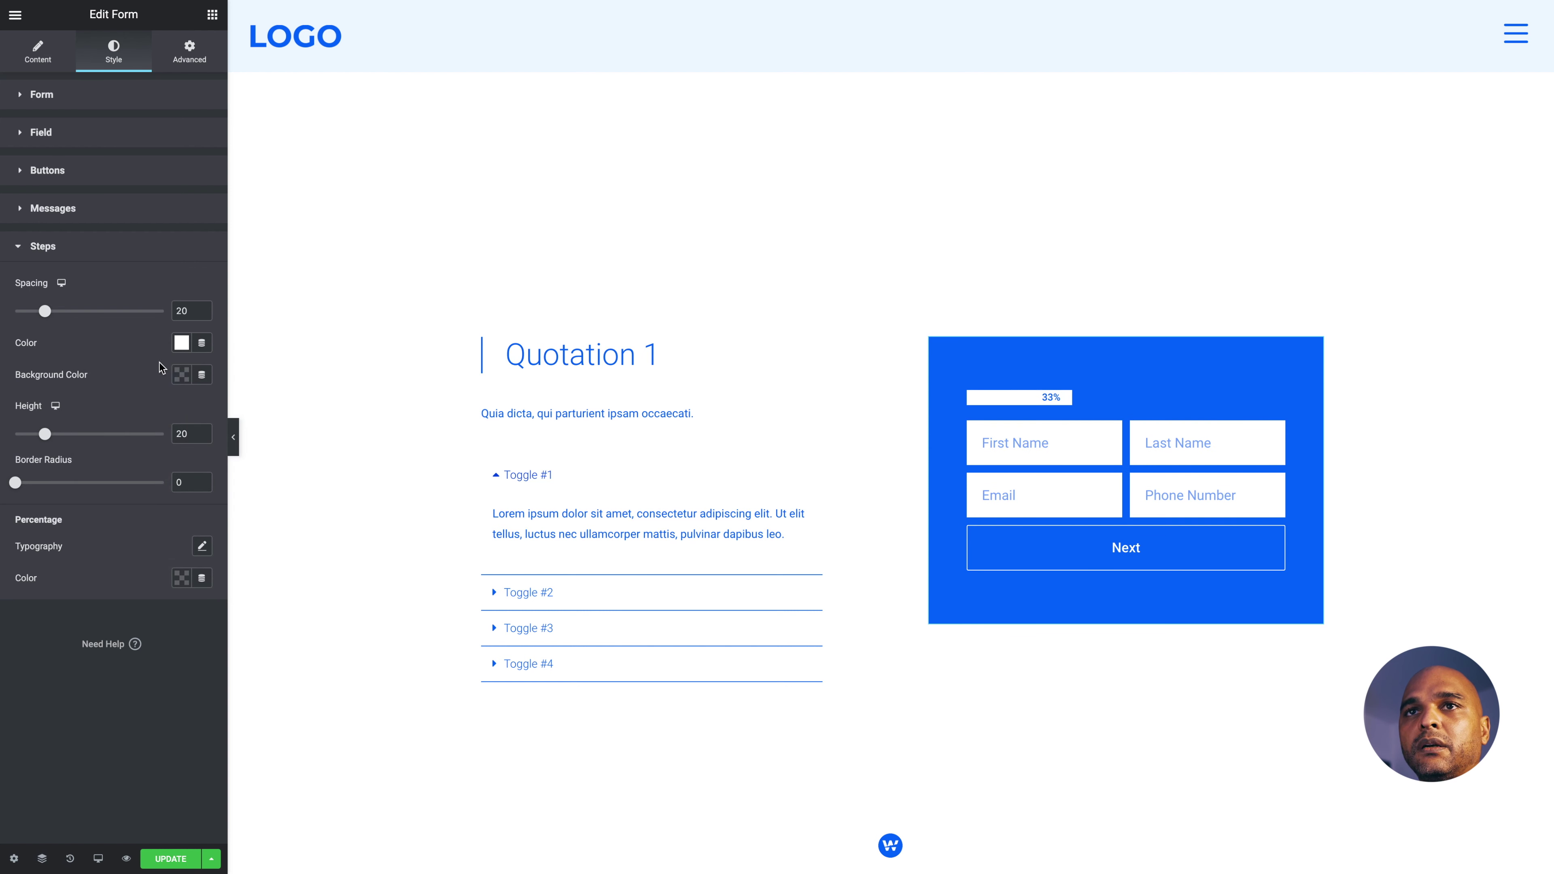
Set the progress bar's background color to dark blue (#0045E8) and update the page
{"action": "left_click", "coordinate": [184, 375]}
{"action": "left_click", "coordinate": [151, 414]}
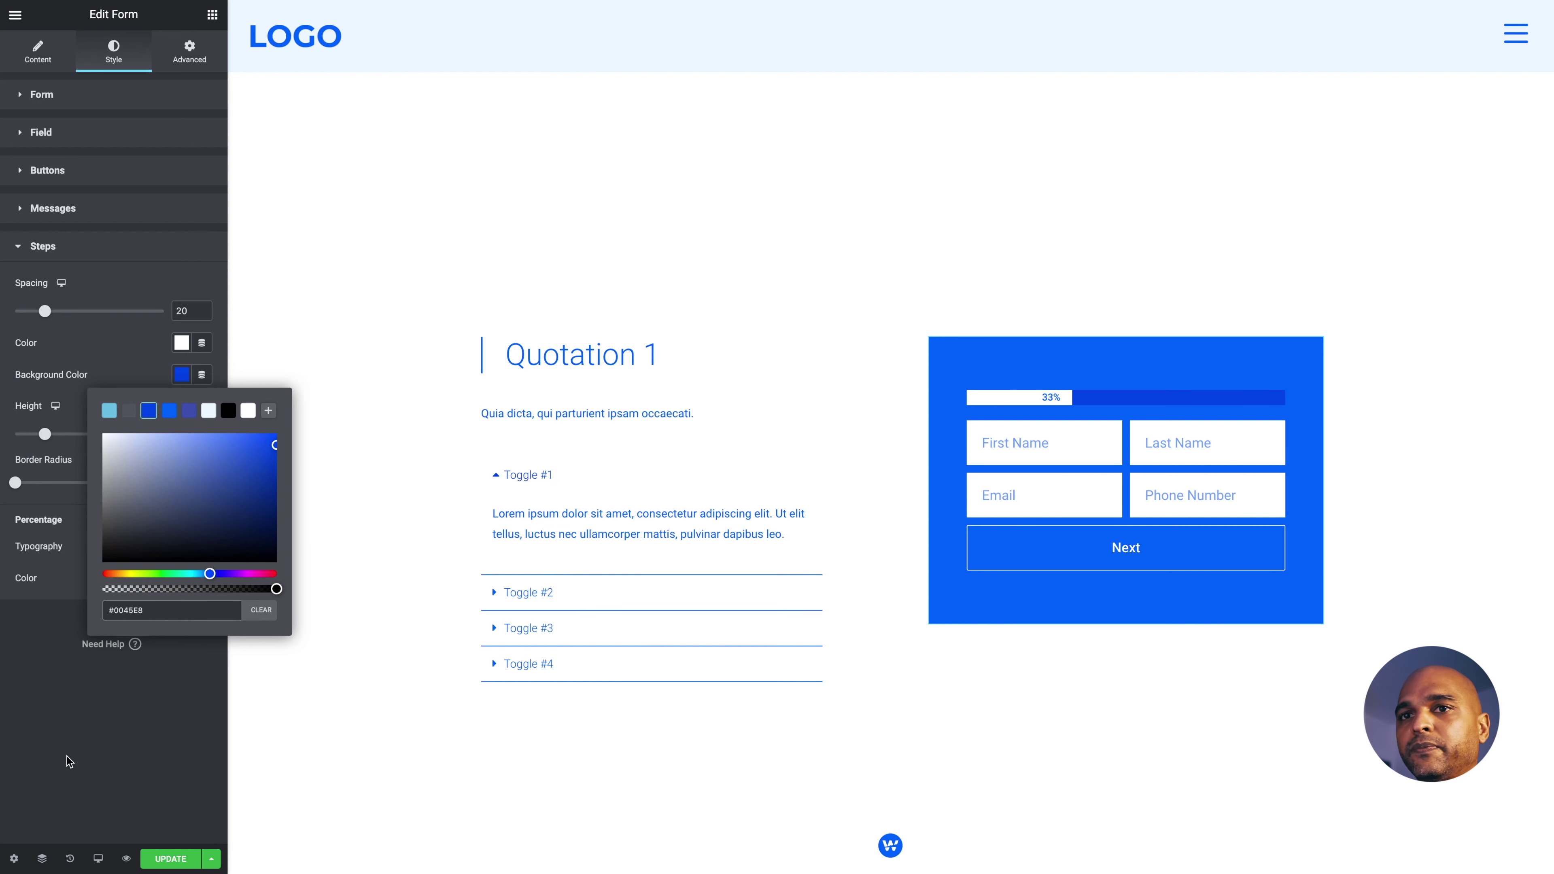
{"action": "left_click", "coordinate": [54, 804]}
{"action": "left_click", "coordinate": [158, 858]}
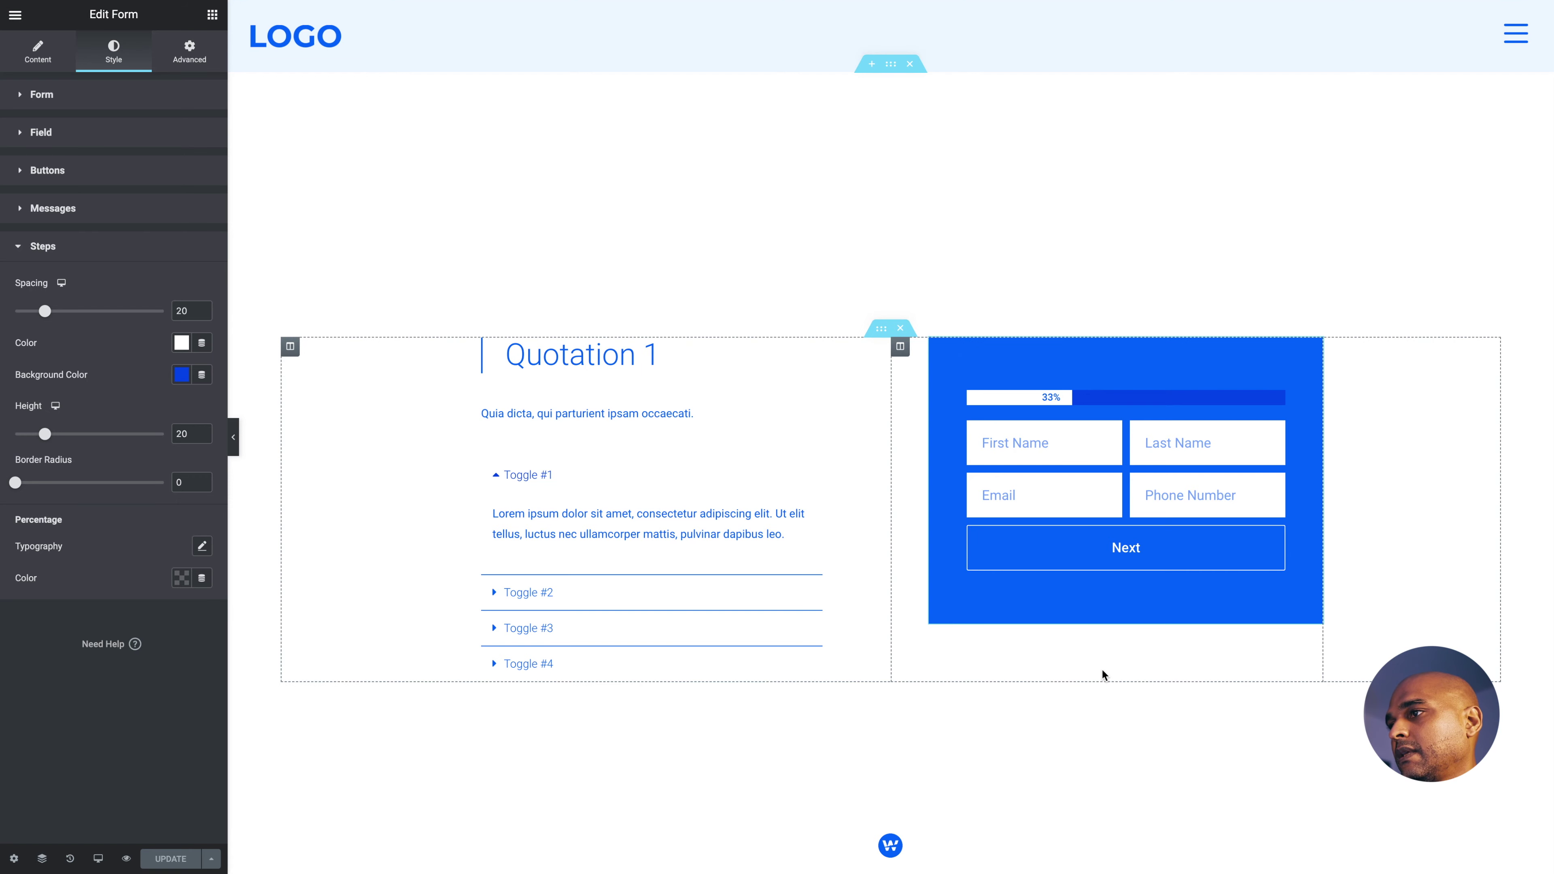
Test the progress bar by moving through the form's steps in the editor and on the live page
{"action": "left_click", "coordinate": [1114, 547]}
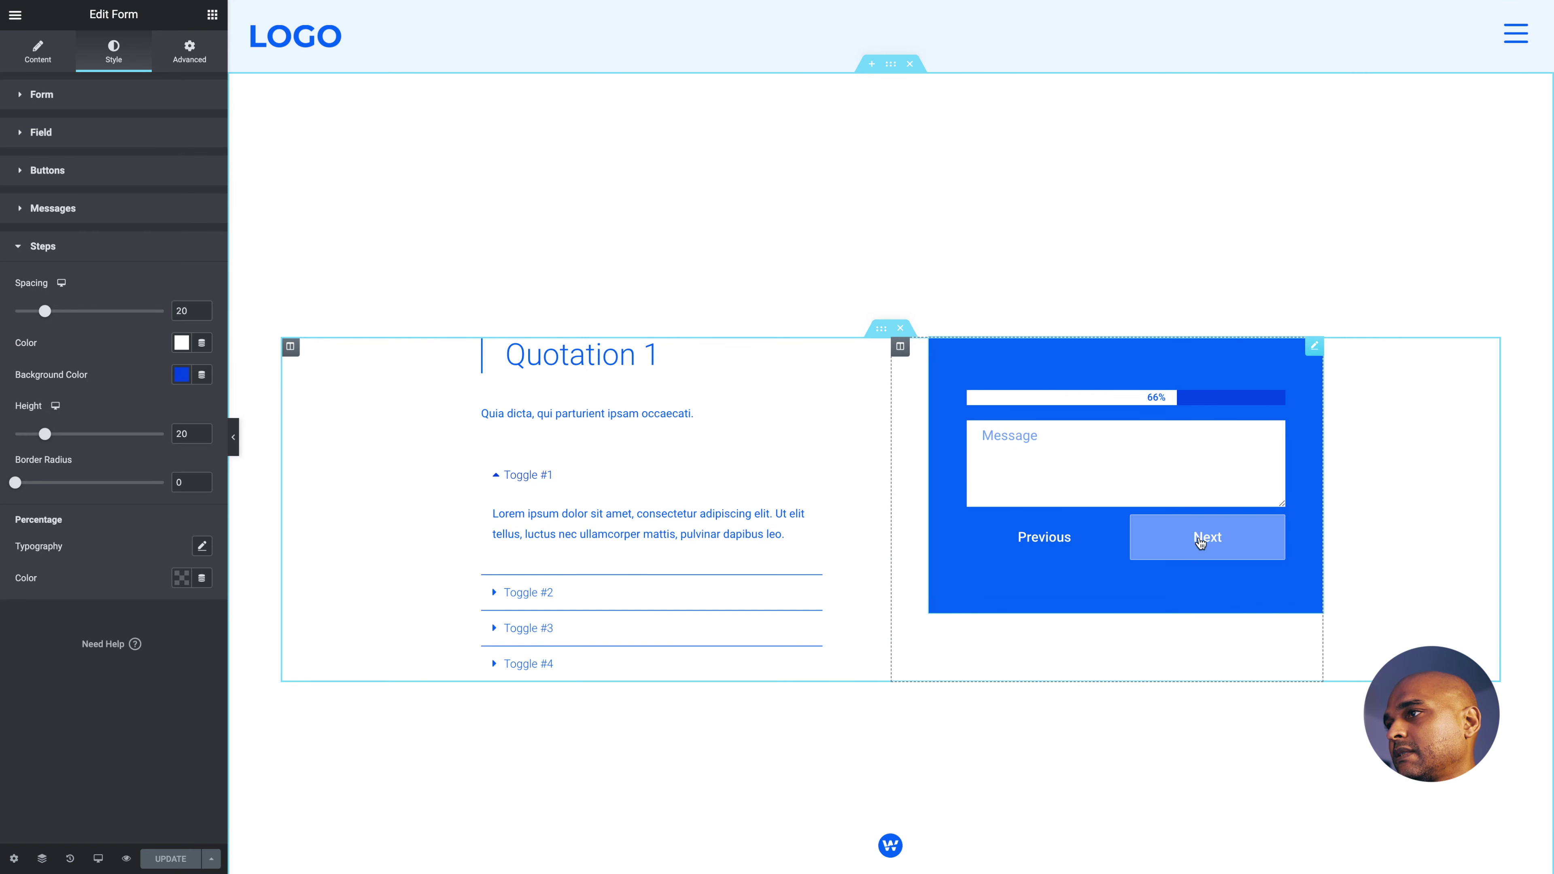
{"action": "left_click", "coordinate": [1203, 543]}
{"action": "left_click", "coordinate": [1066, 527]}
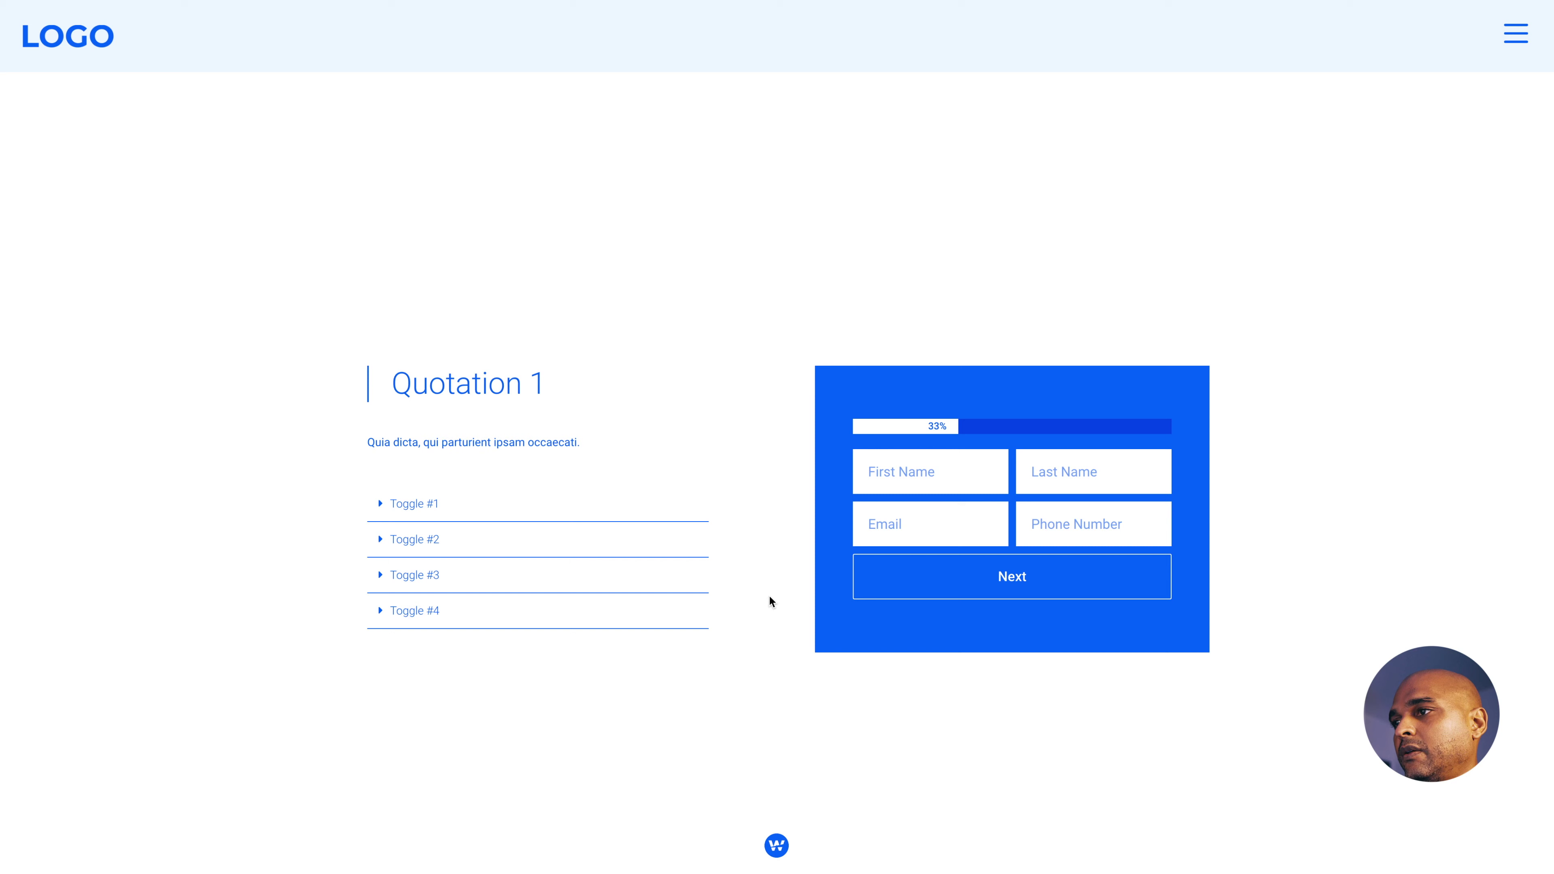
{"action": "left_click", "coordinate": [1011, 582]}
{"action": "left_click", "coordinate": [1058, 575]}
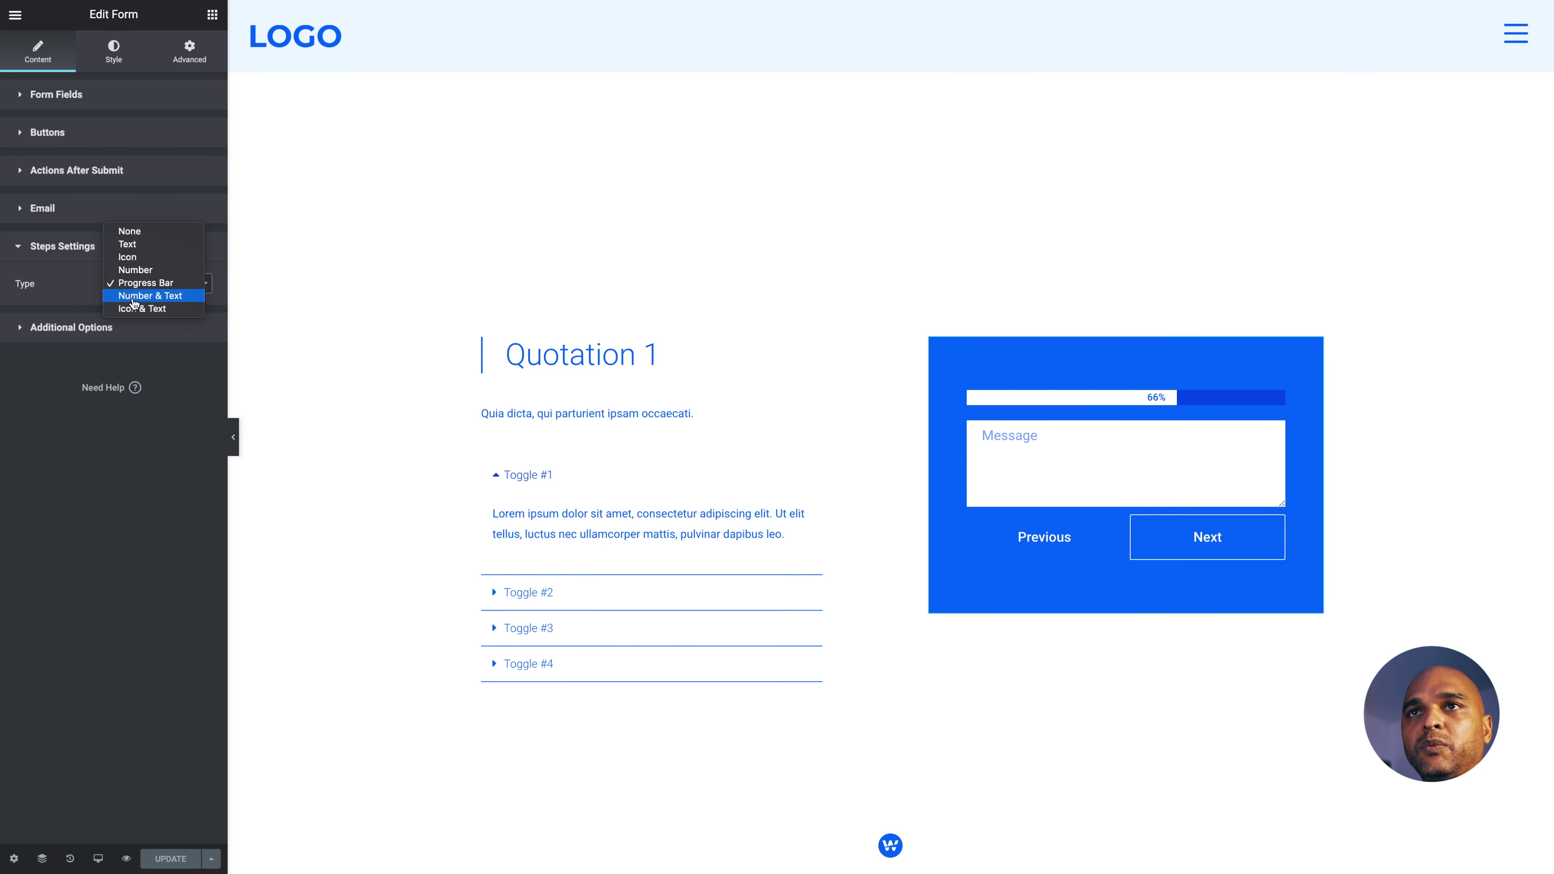
Try the Number & Text, Icon & Text and Progress Bar types for the form's step indicators, and set the type to Number
{"action": "left_click", "coordinate": [133, 297]}
{"action": "left_click", "coordinate": [133, 288]}
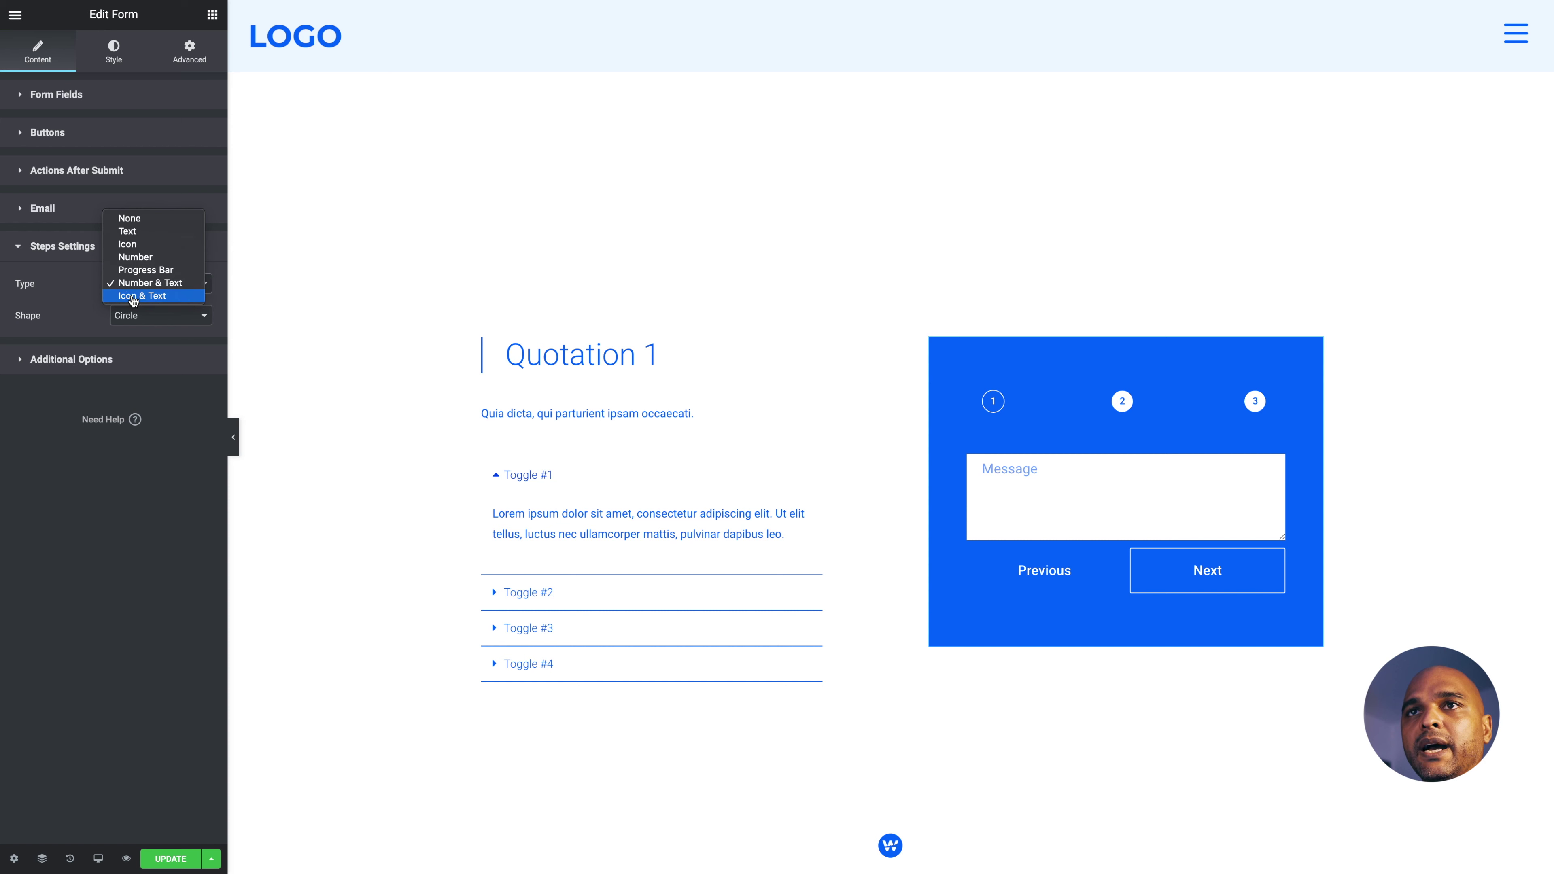
{"action": "left_click", "coordinate": [133, 299]}
{"action": "left_click", "coordinate": [135, 288]}
{"action": "left_click", "coordinate": [137, 257]}
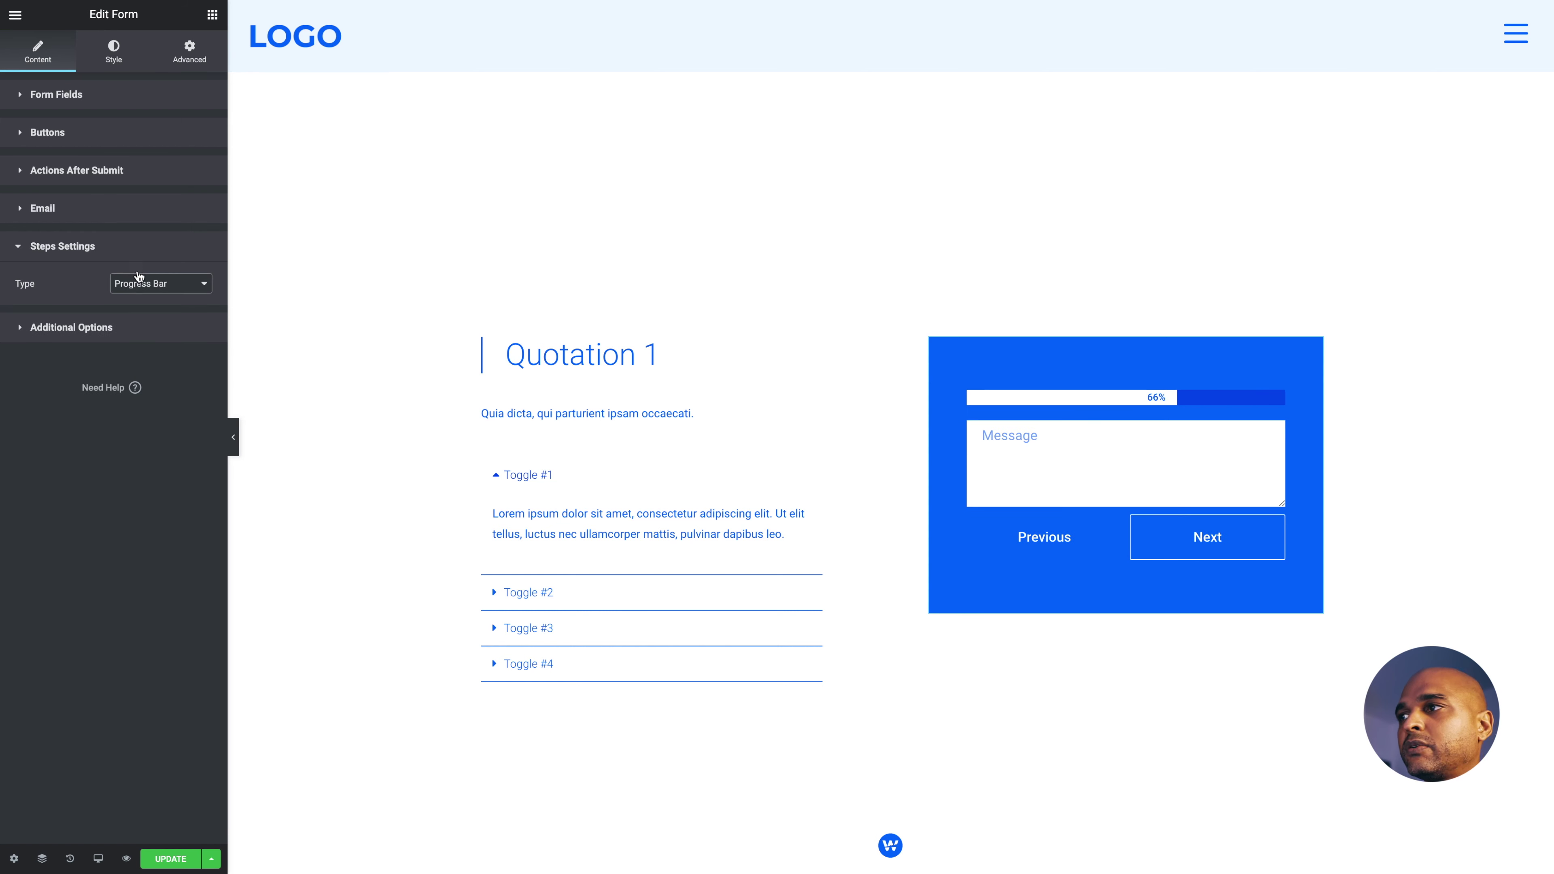
{"action": "left_click", "coordinate": [142, 286]}
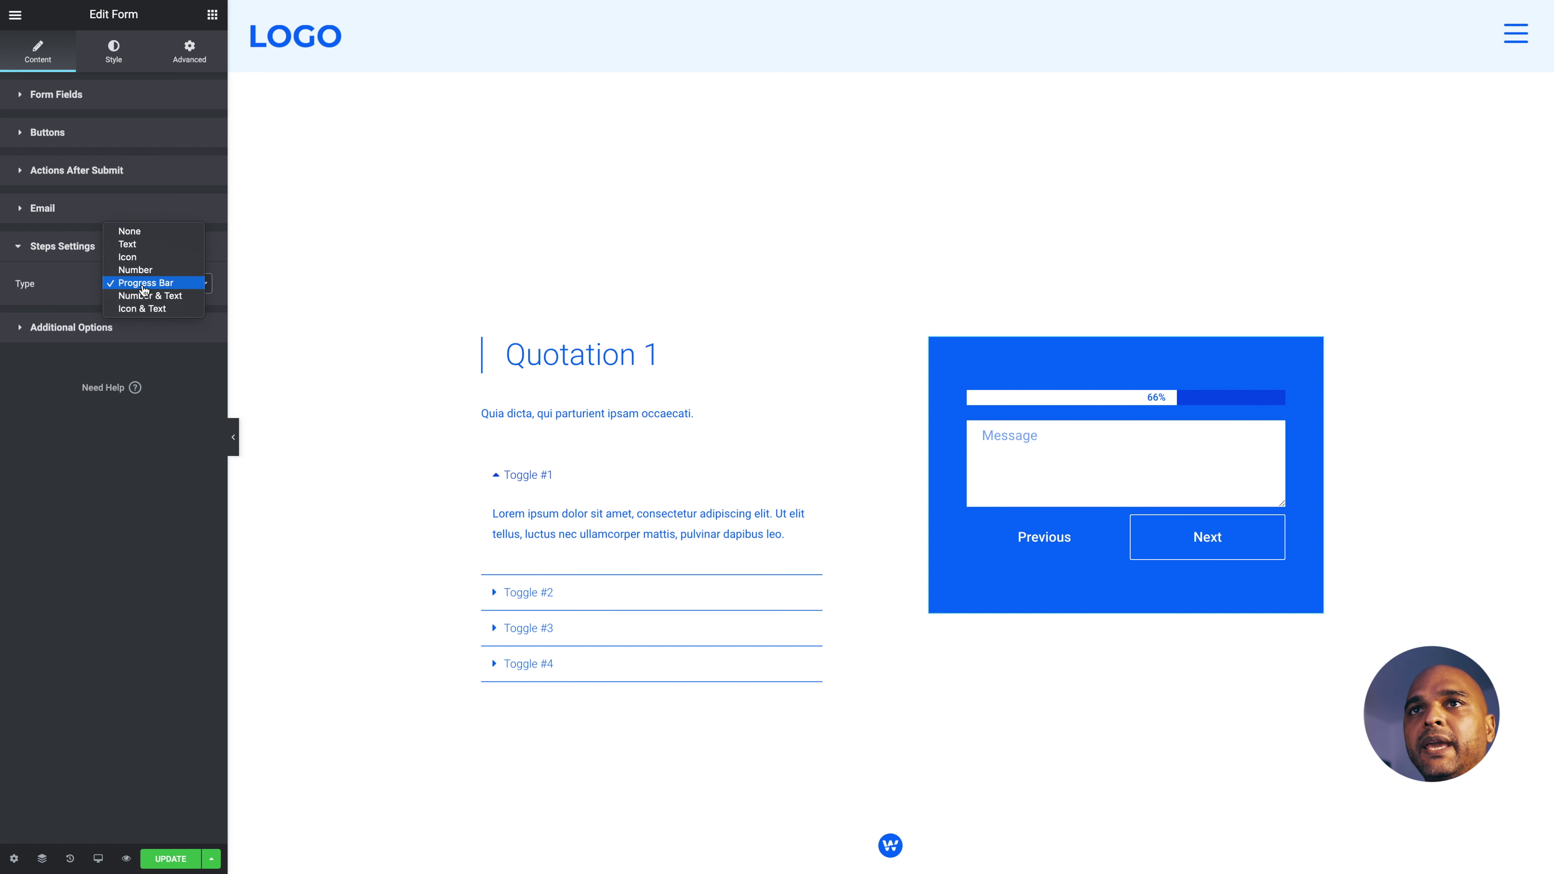
{"action": "left_click", "coordinate": [135, 270]}
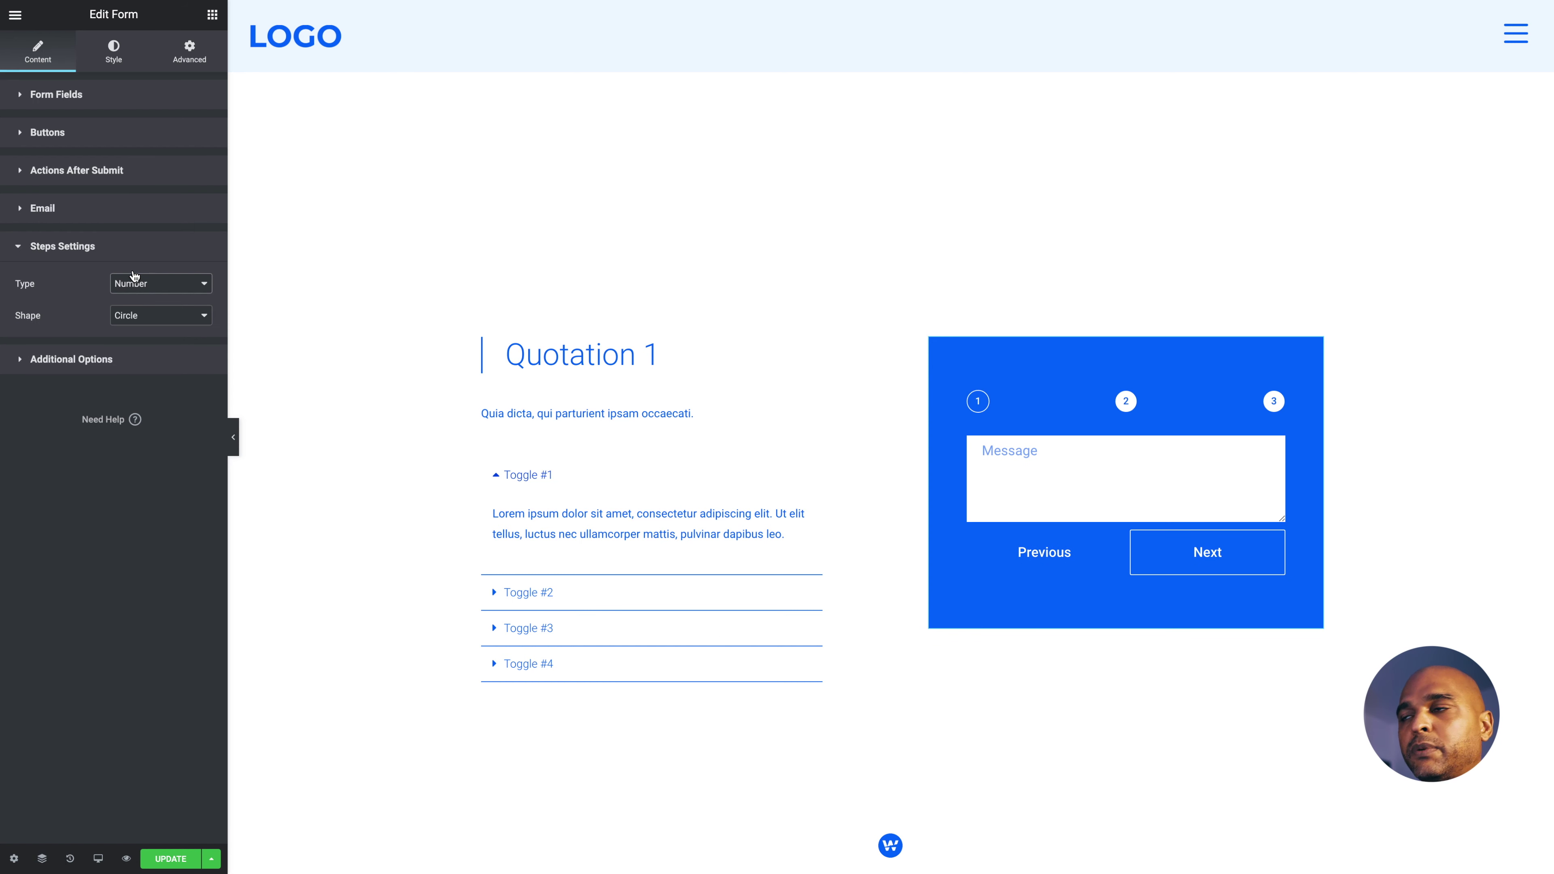